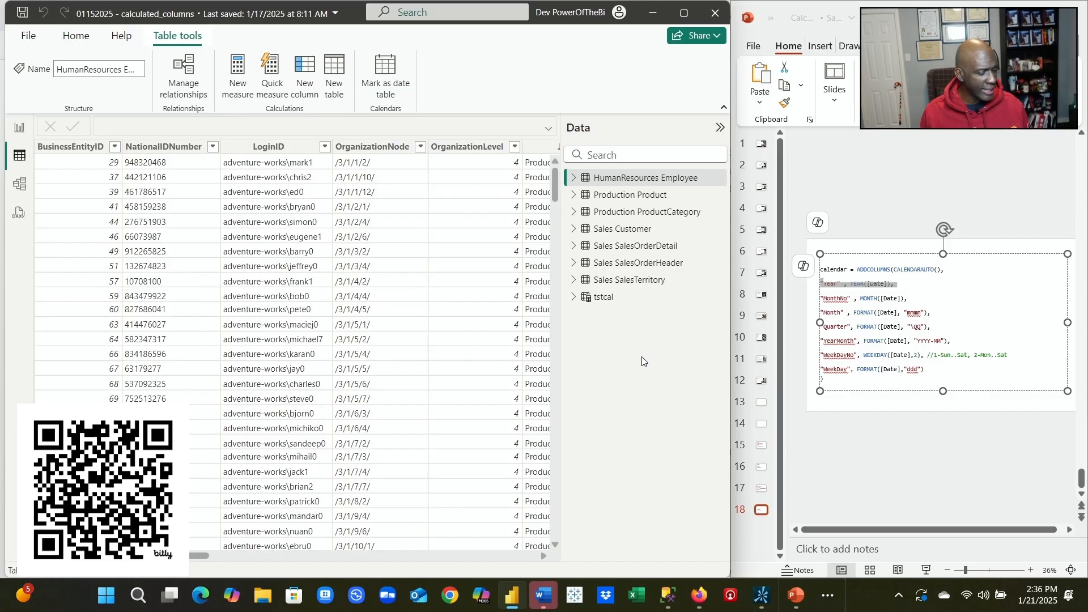
Remove the broken table visual from the report page.
click(20, 130)
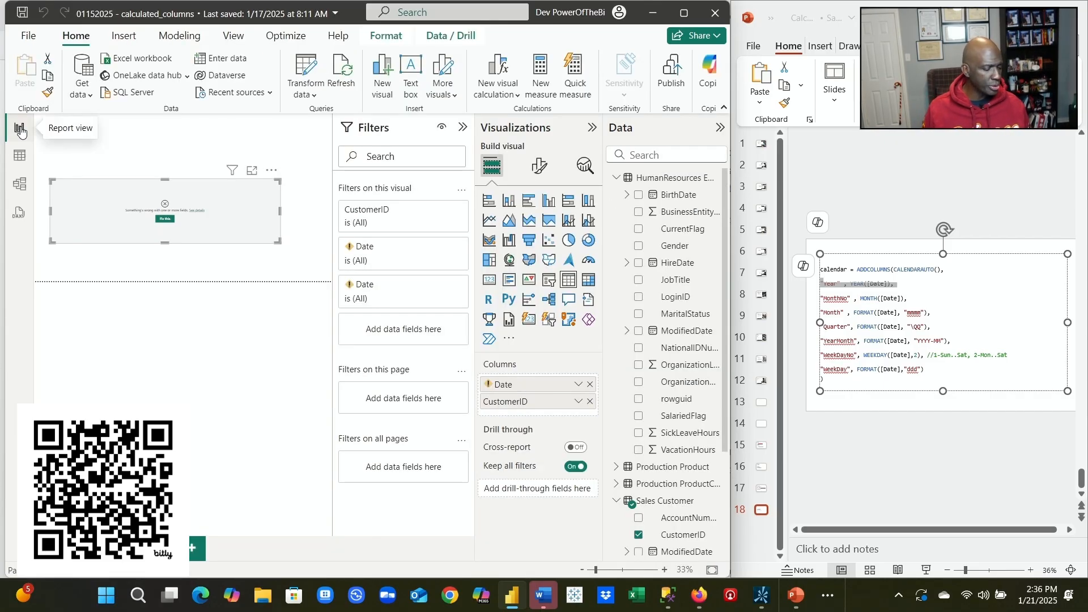
click(272, 171)
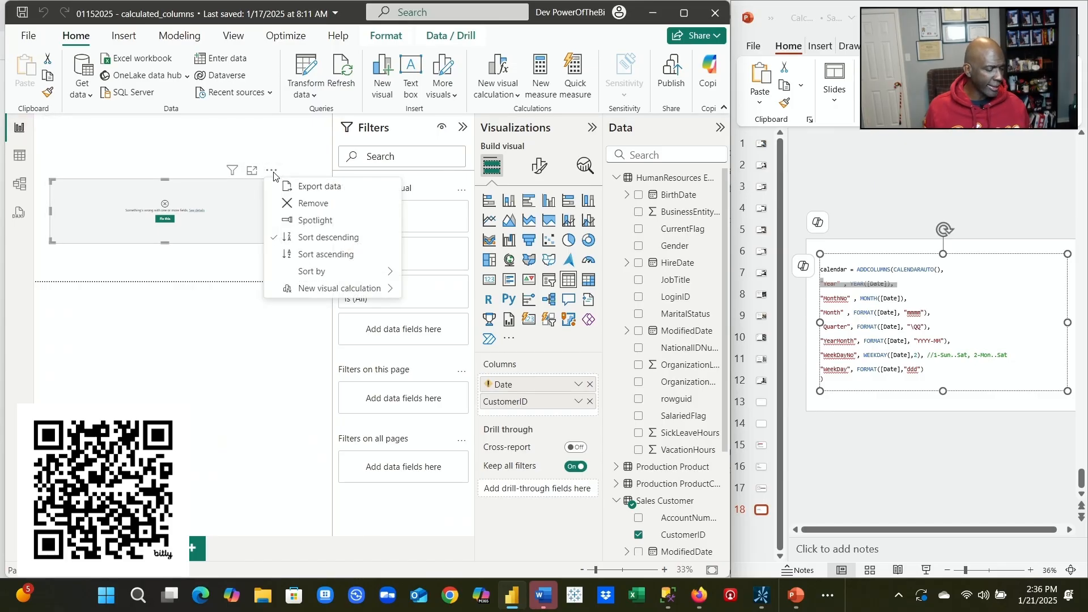
click(309, 204)
Create a new calculated table in the table view and name it calendar in its formula.
click(23, 157)
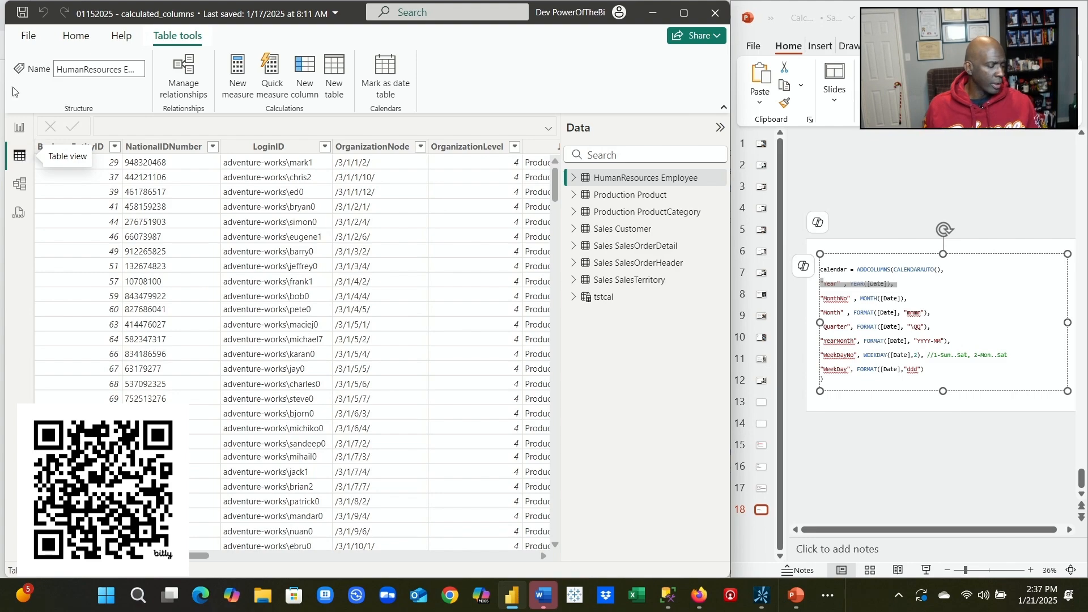
click(82, 45)
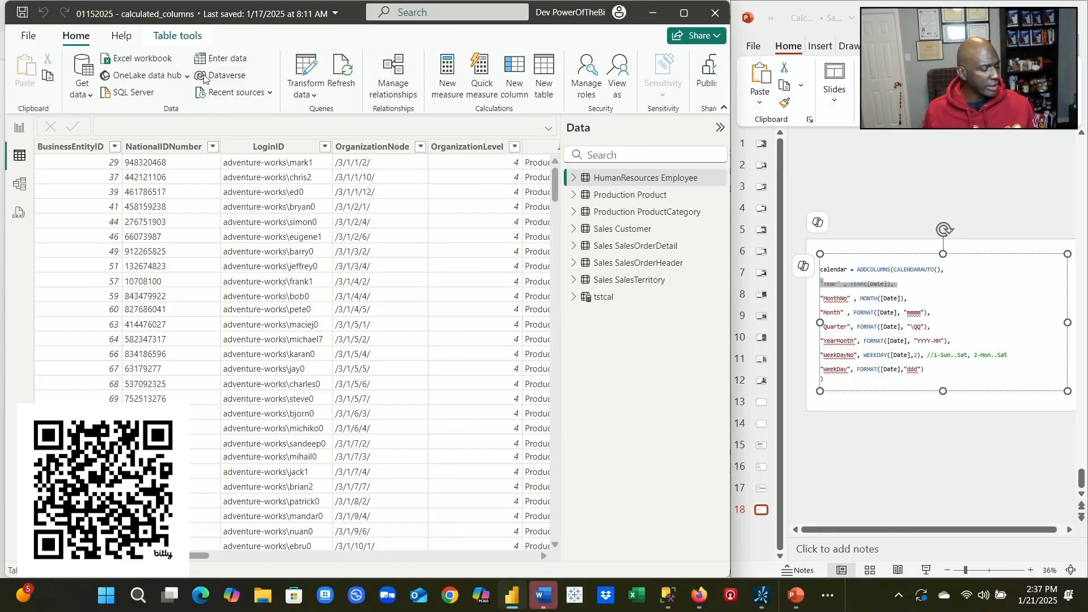
click(182, 37)
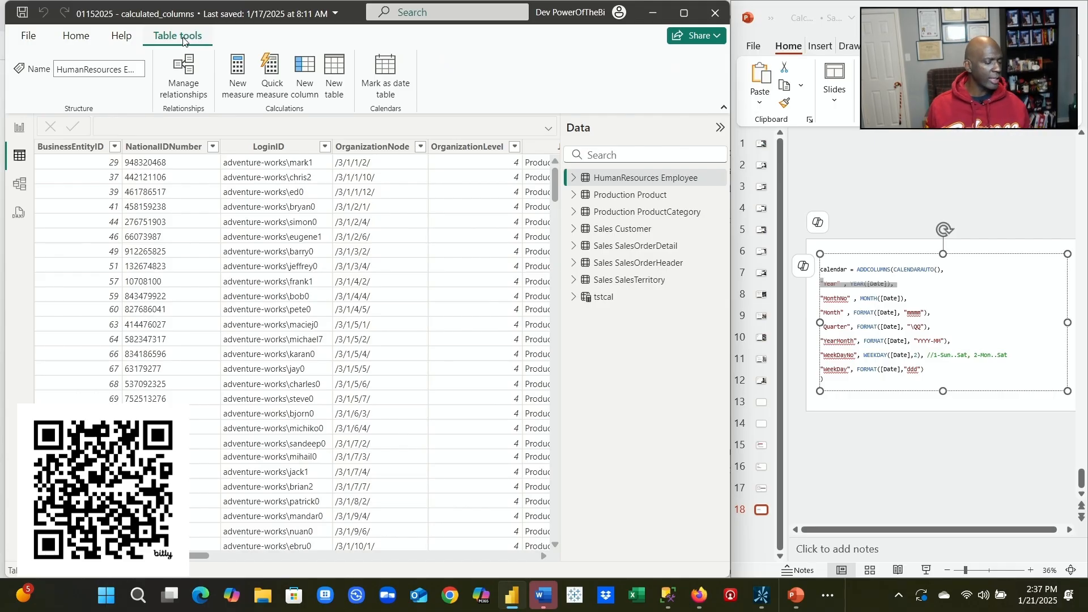
click(332, 69)
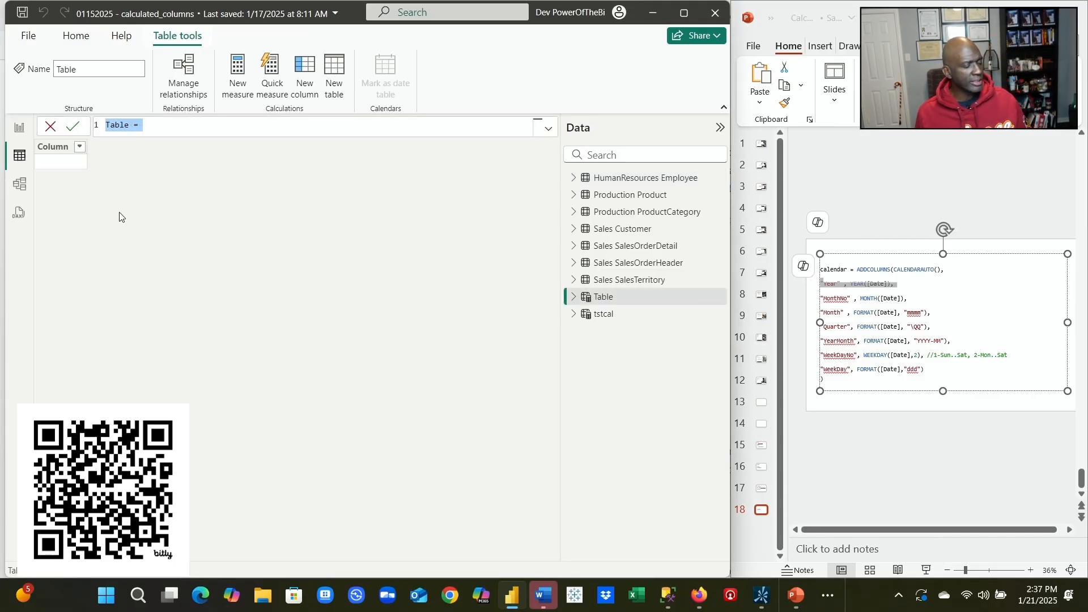
click(129, 127)
double_click(129, 127)
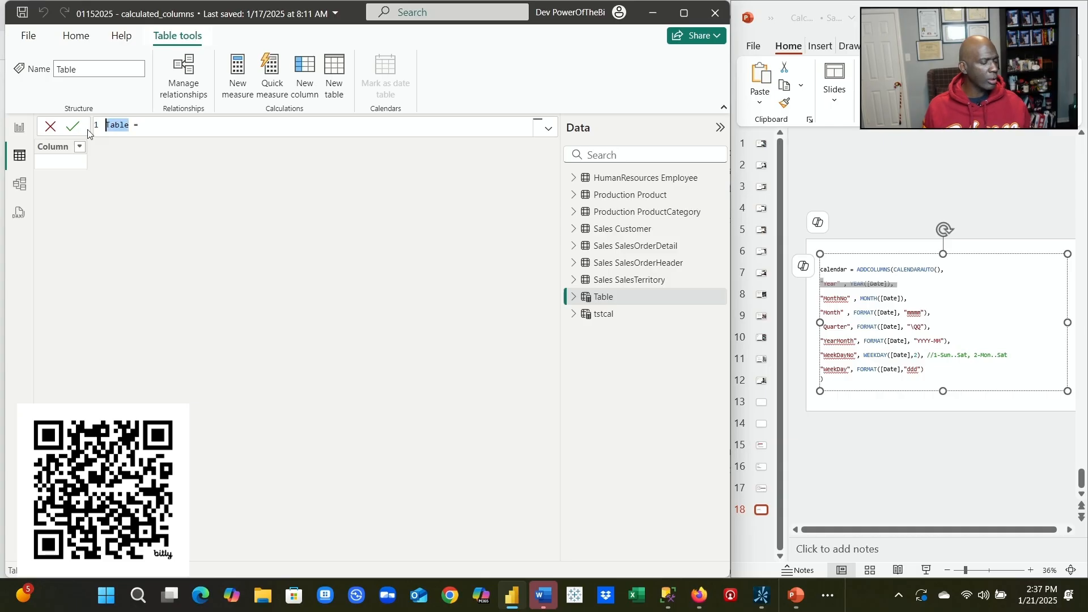
text(calende)
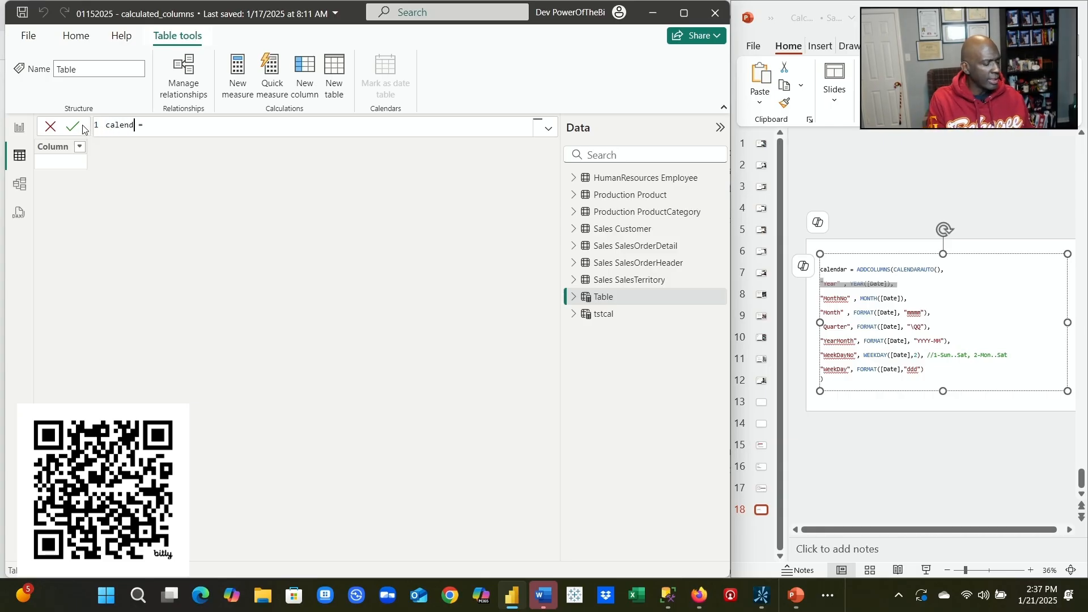
key(BackSpace)
text(ar)
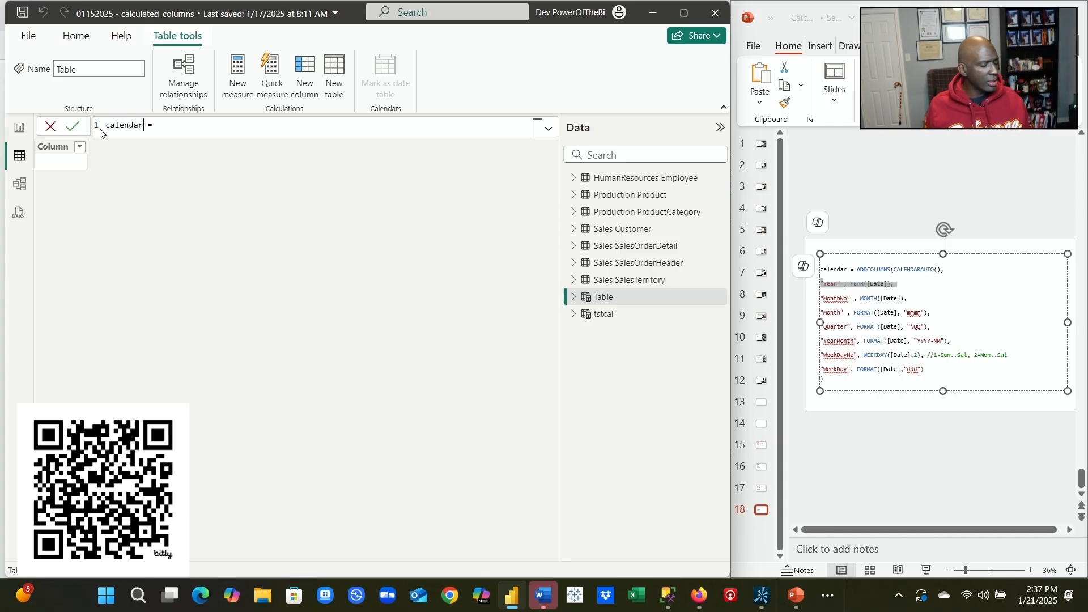
Define the calendar table with CALENDARAUTO() and check its dates through to the end.
click(191, 127)
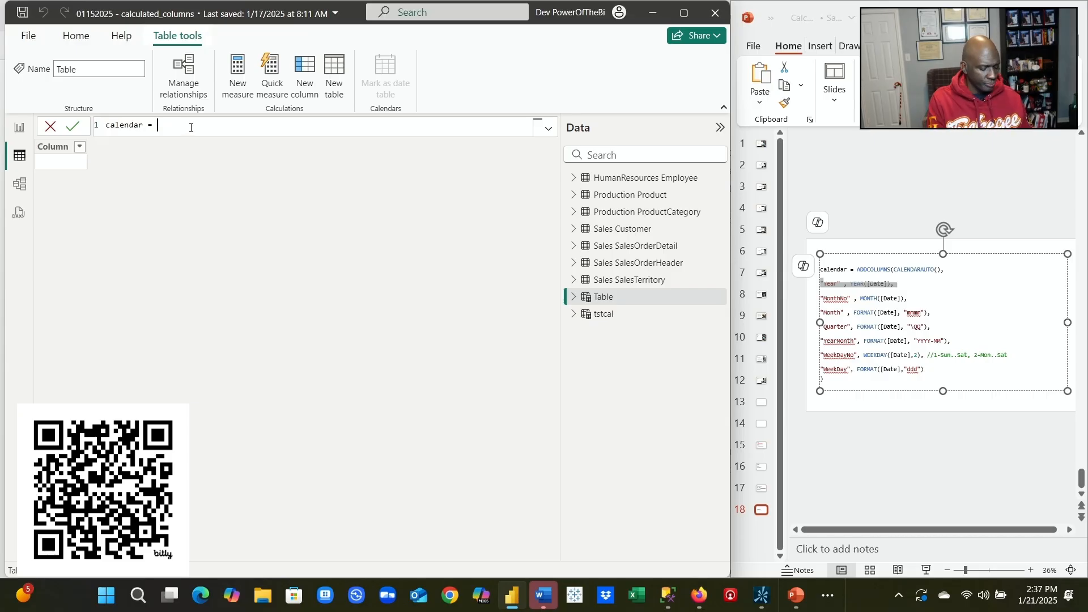
text(cal)
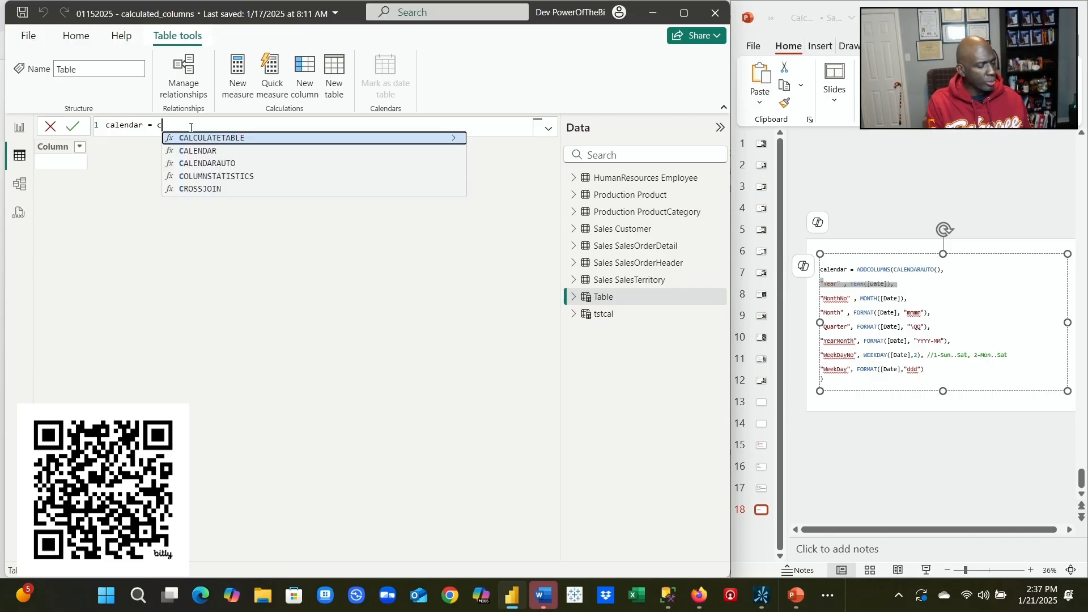
text(end)
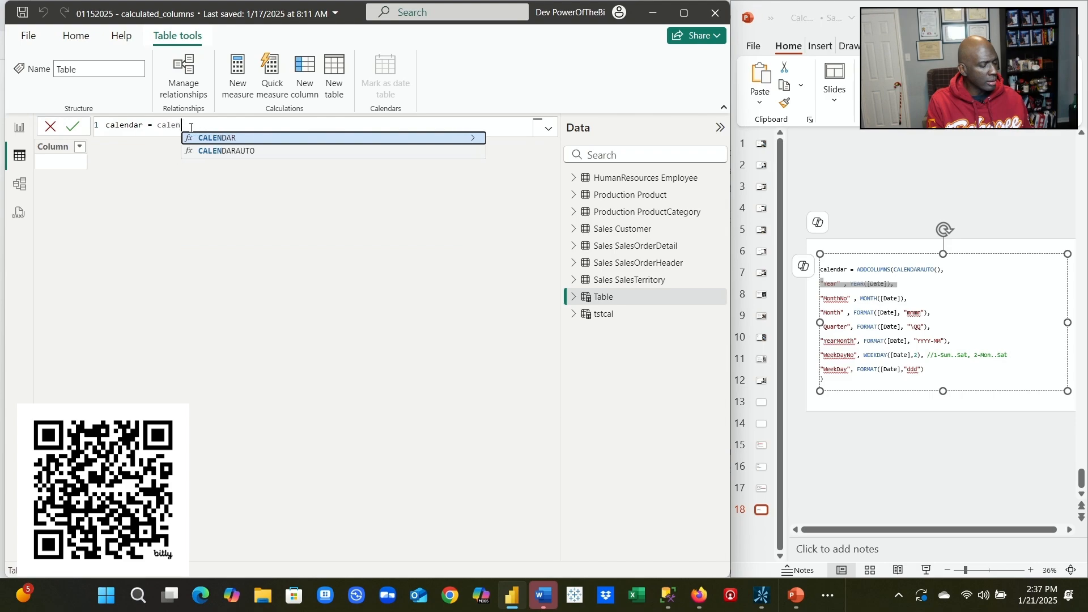
click(240, 151)
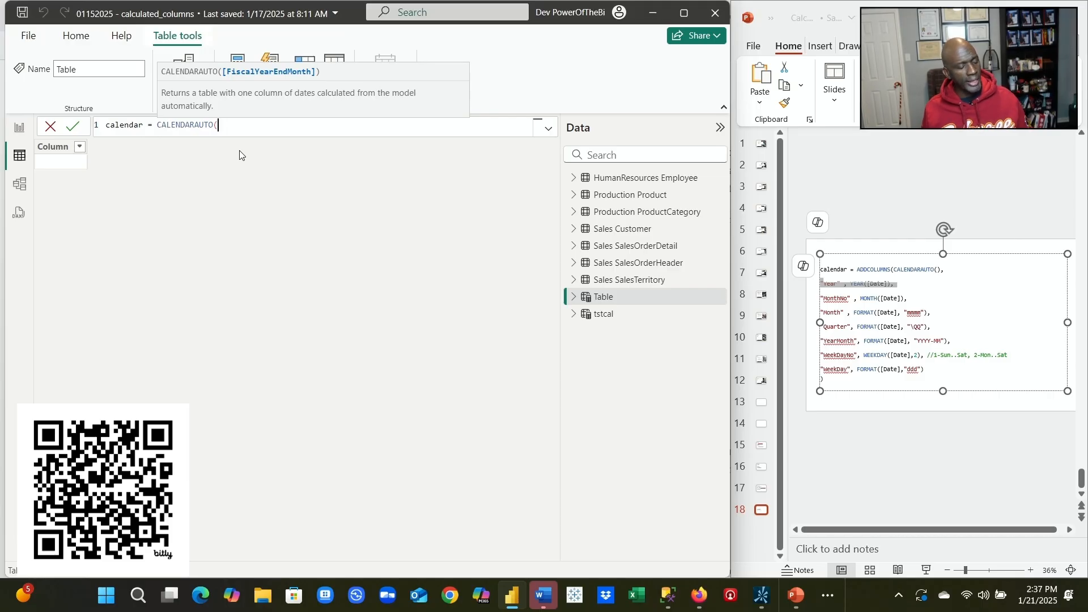
text())
key(Return)
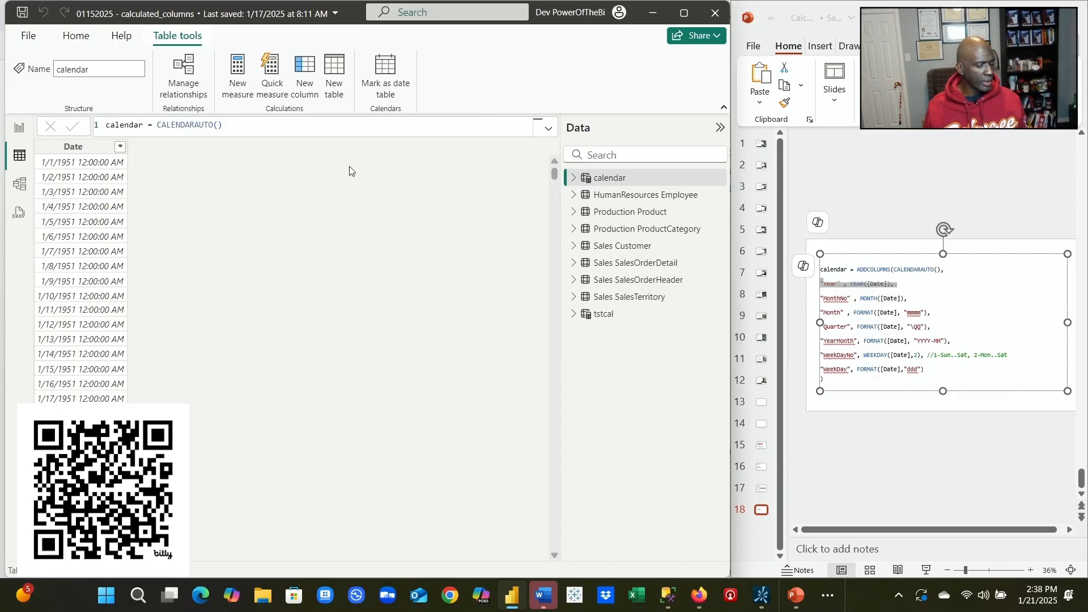
drag(554, 179, 547, 573)
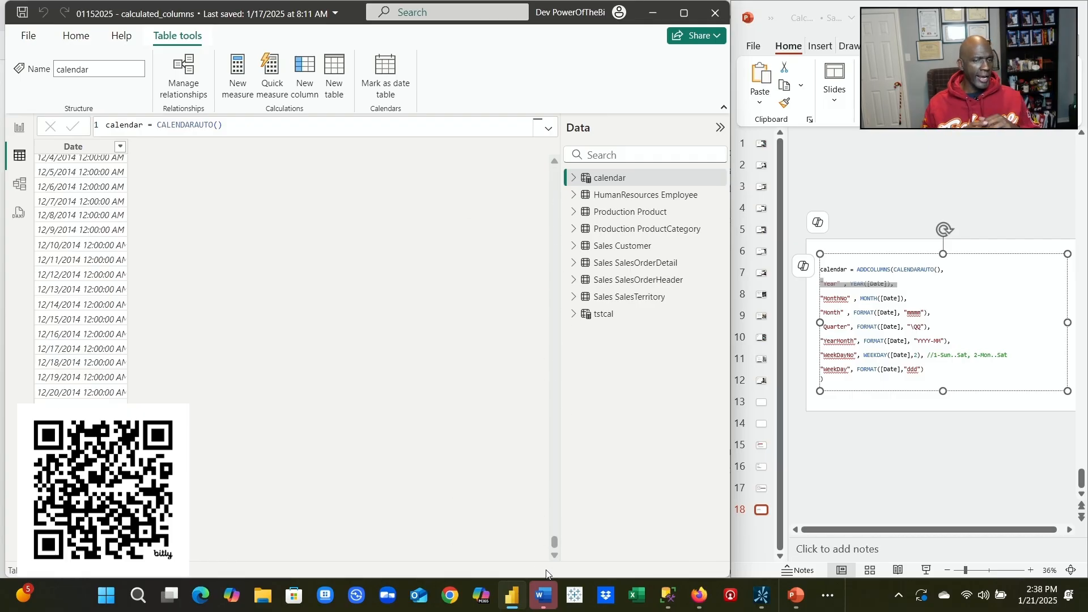
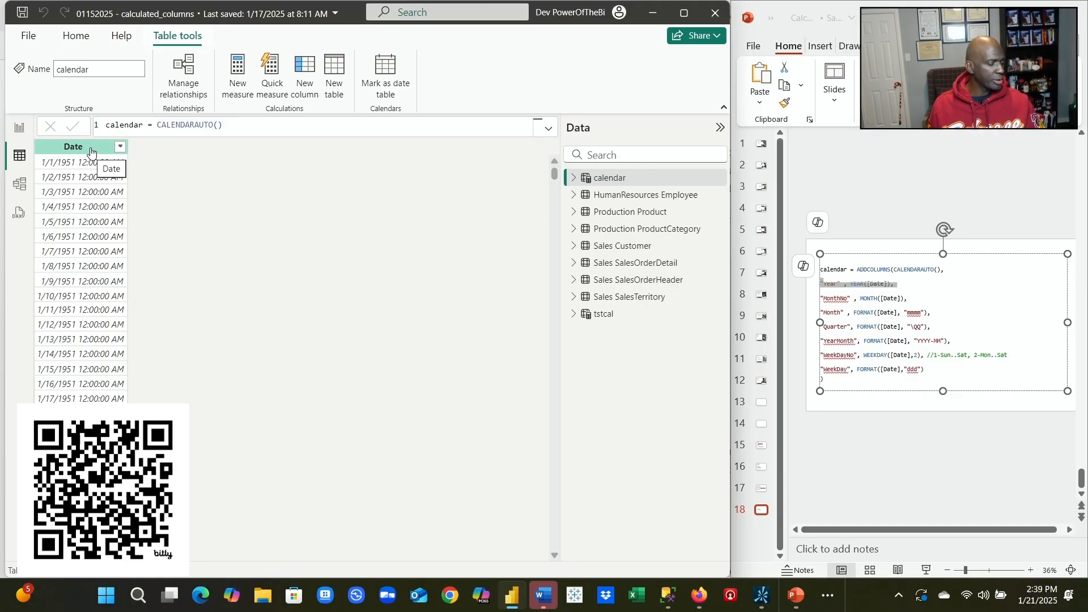
Change the data type of the calendar table's Date column to Date.
click(90, 150)
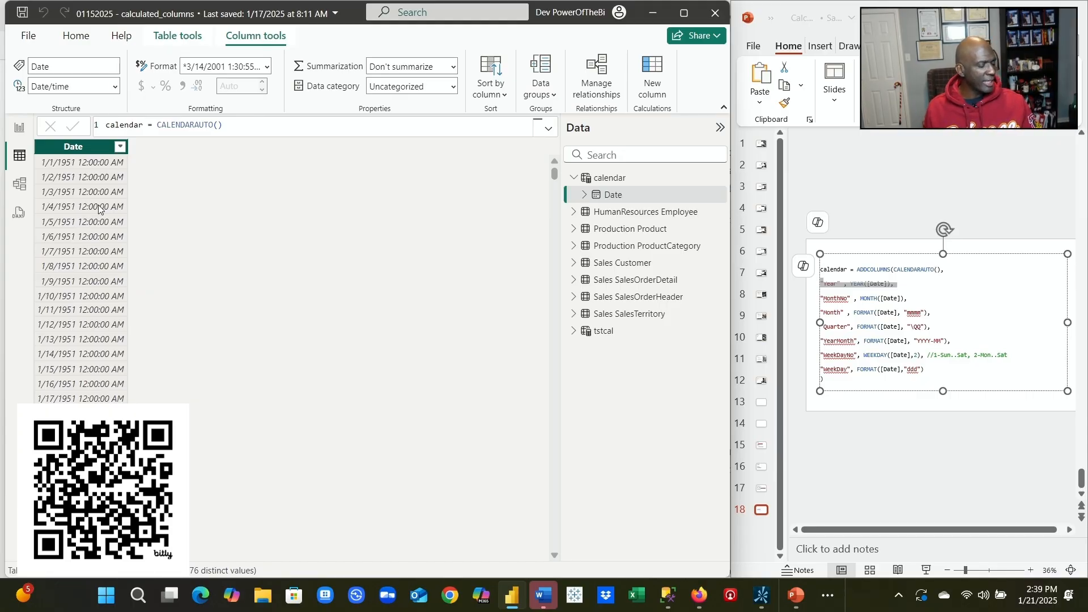
click(115, 87)
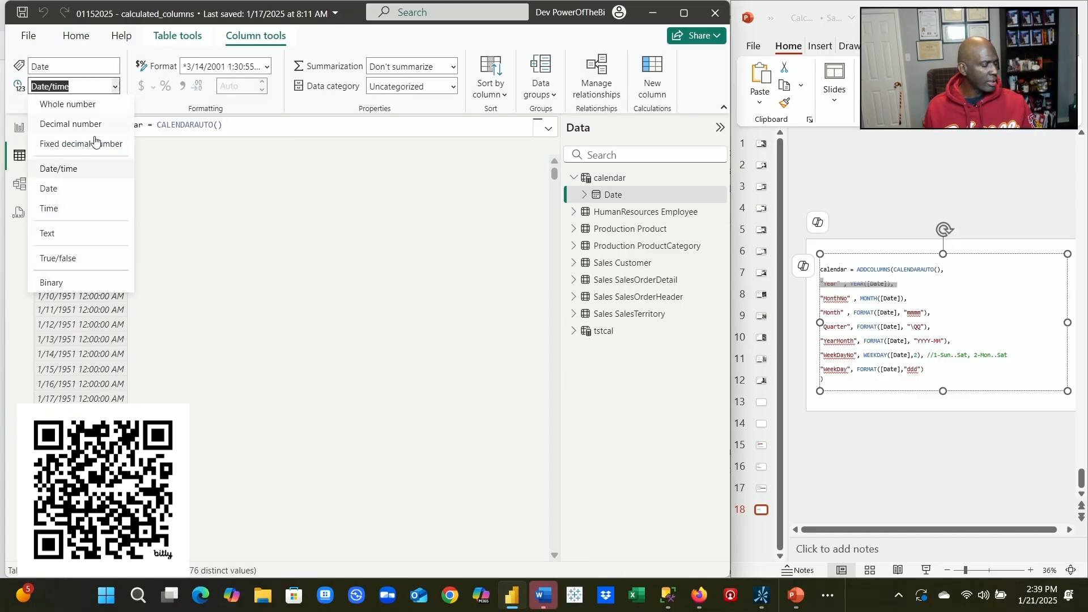
click(63, 190)
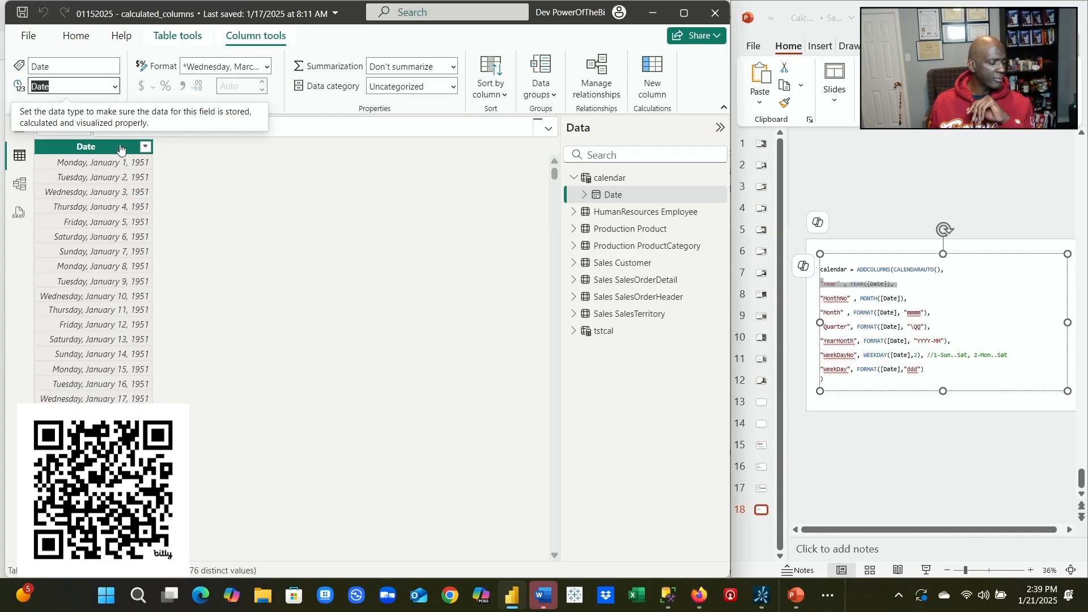
click(237, 163)
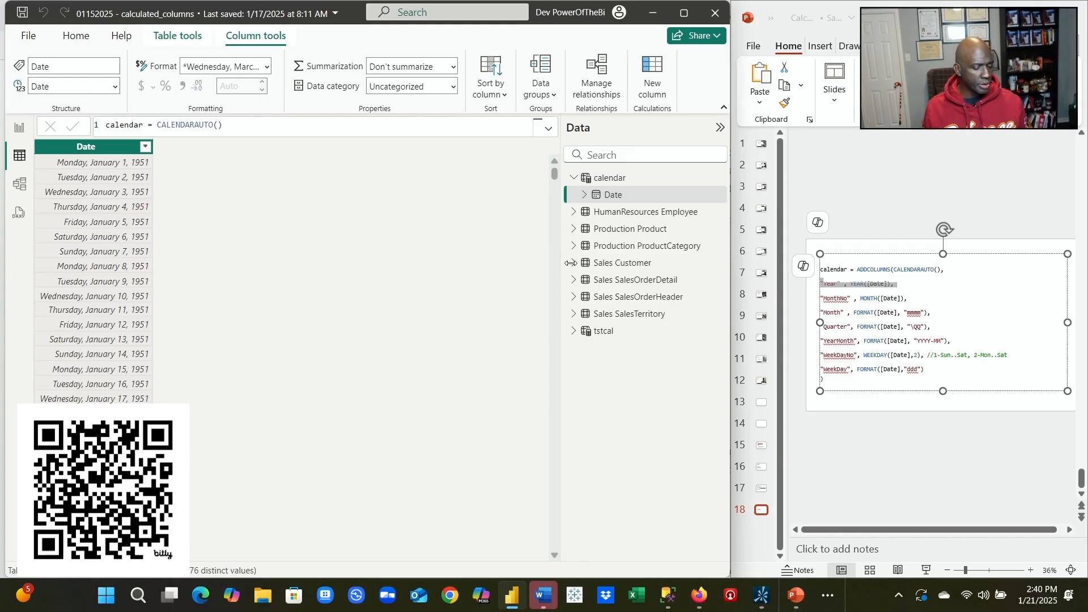
Wrap CALENDARAUTO() in an ADDCOLUMNS function in the calendar formula, followed by a comma and a new line.
click(845, 303)
click(865, 293)
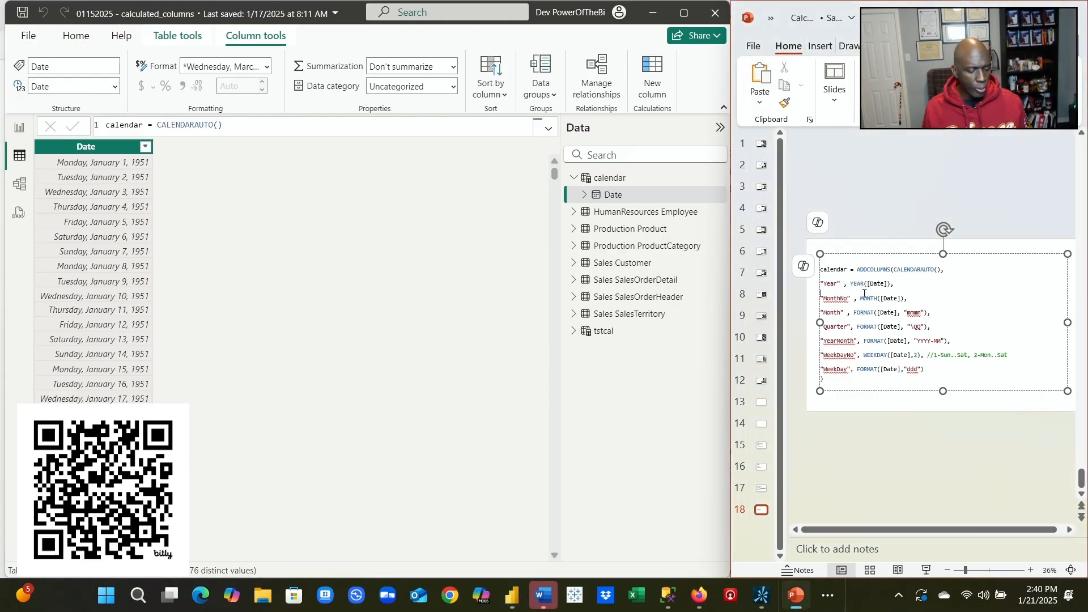
click(316, 124)
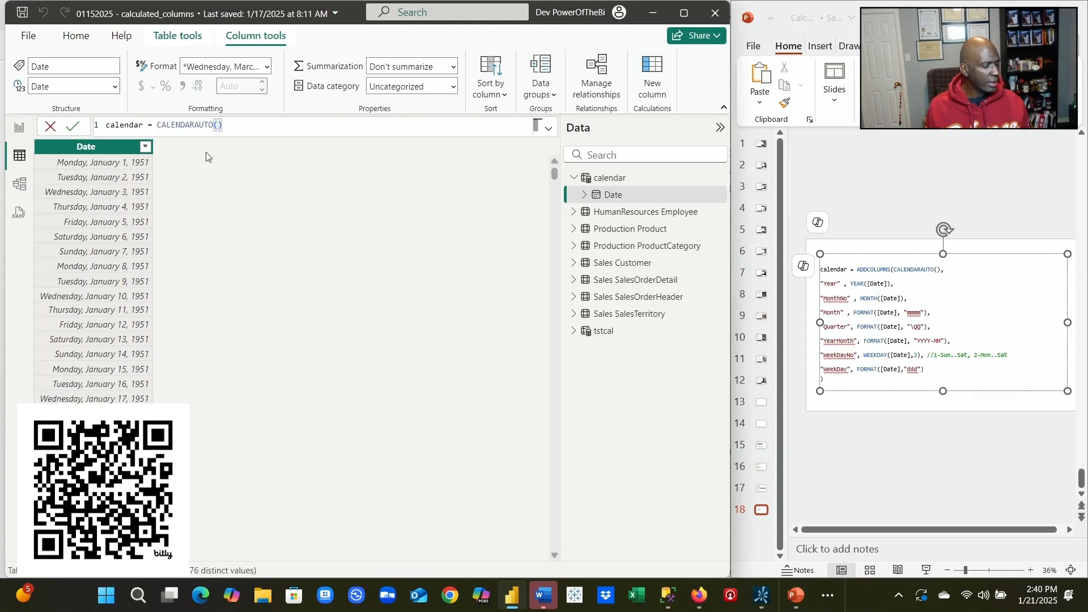
double_click(172, 124)
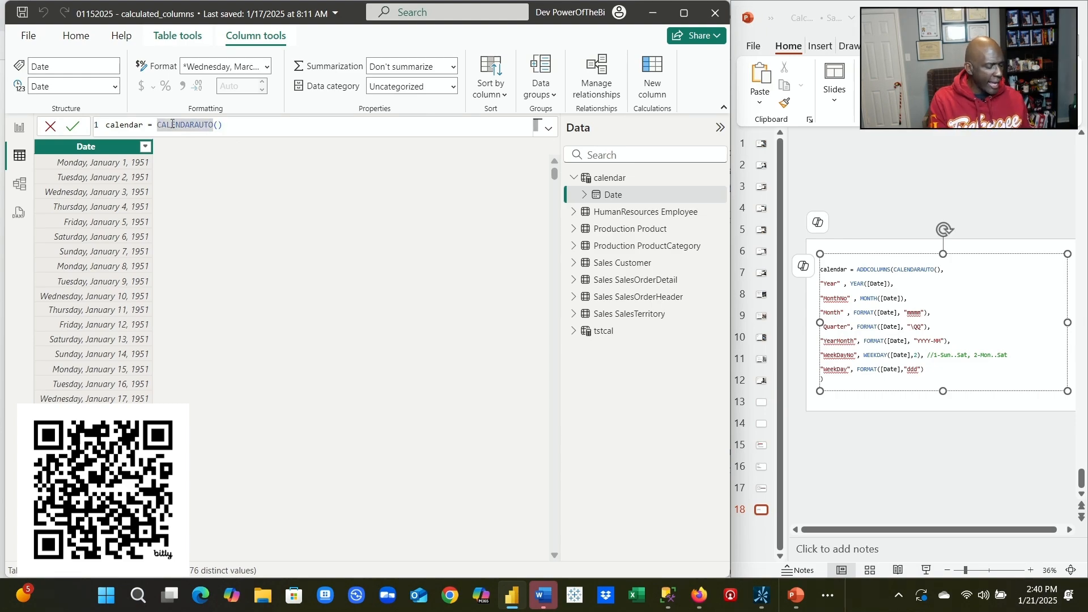
key(Left)
text(add)
key(Tab)
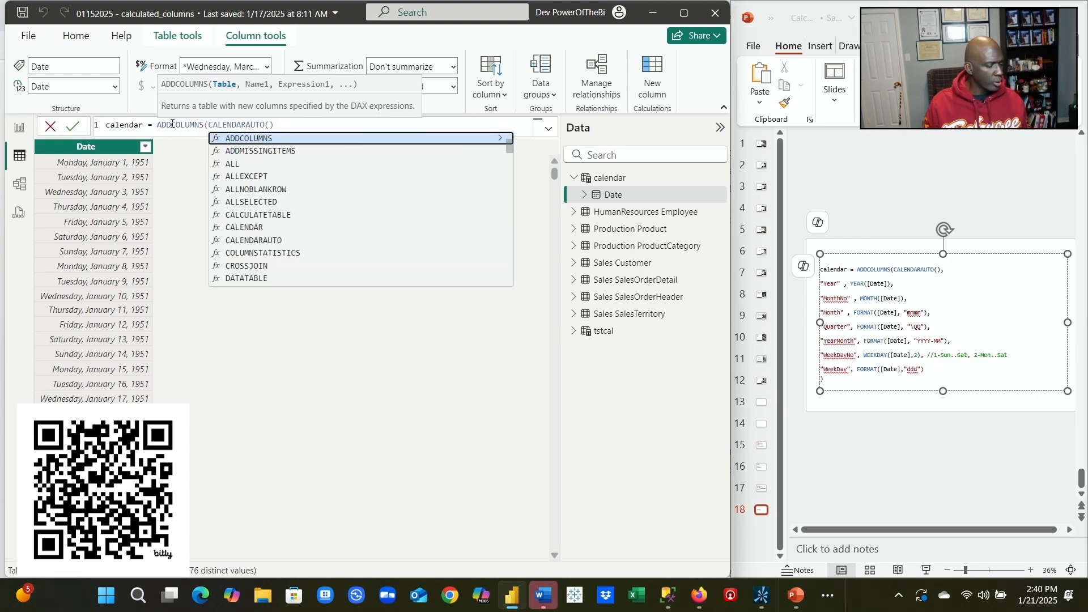
click(296, 125)
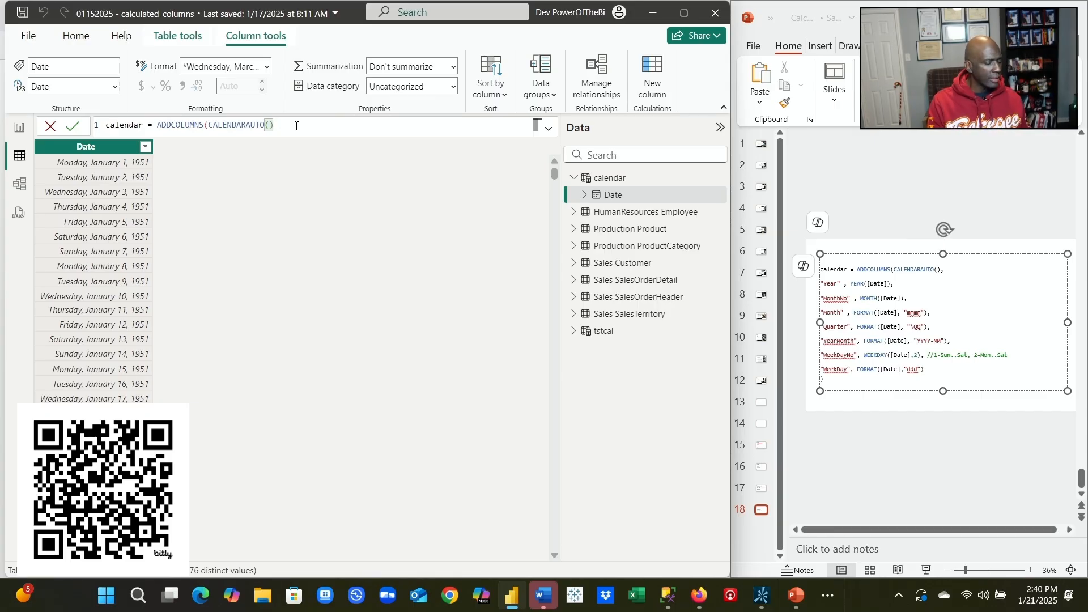
text(,)
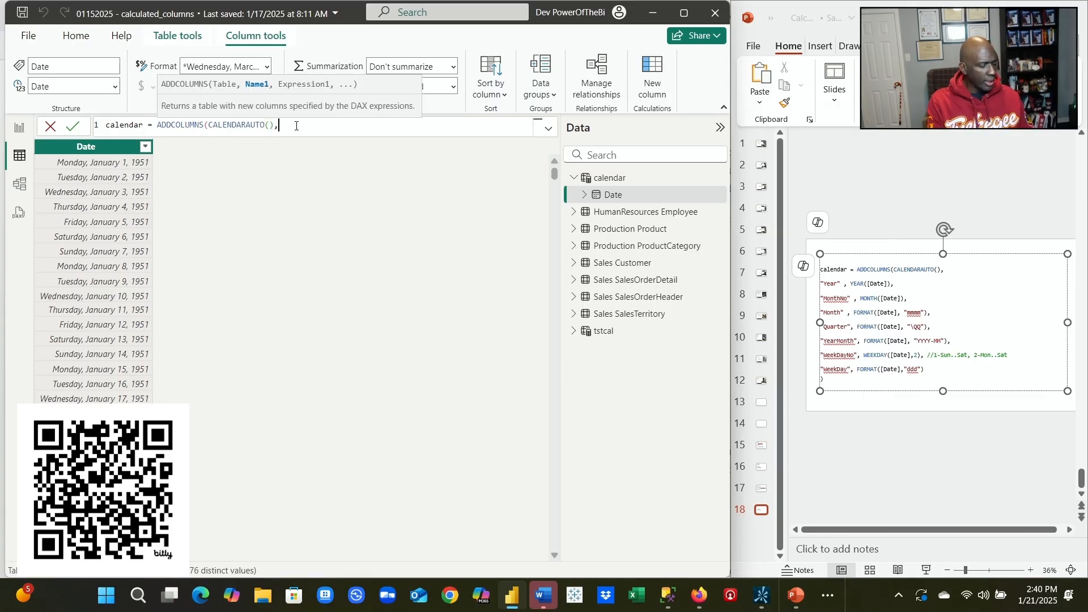
key(shift+Return)
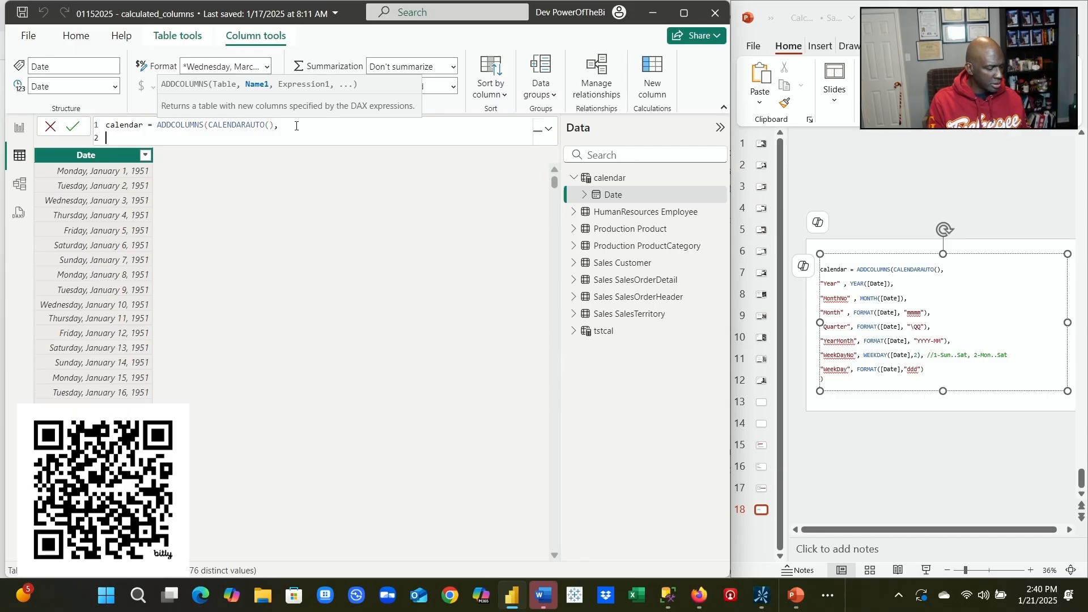
Add a "Year" column defined as YEAR([Date]) to the ADDCOLUMNS formula, close the function and commit the calendar table.
text(")
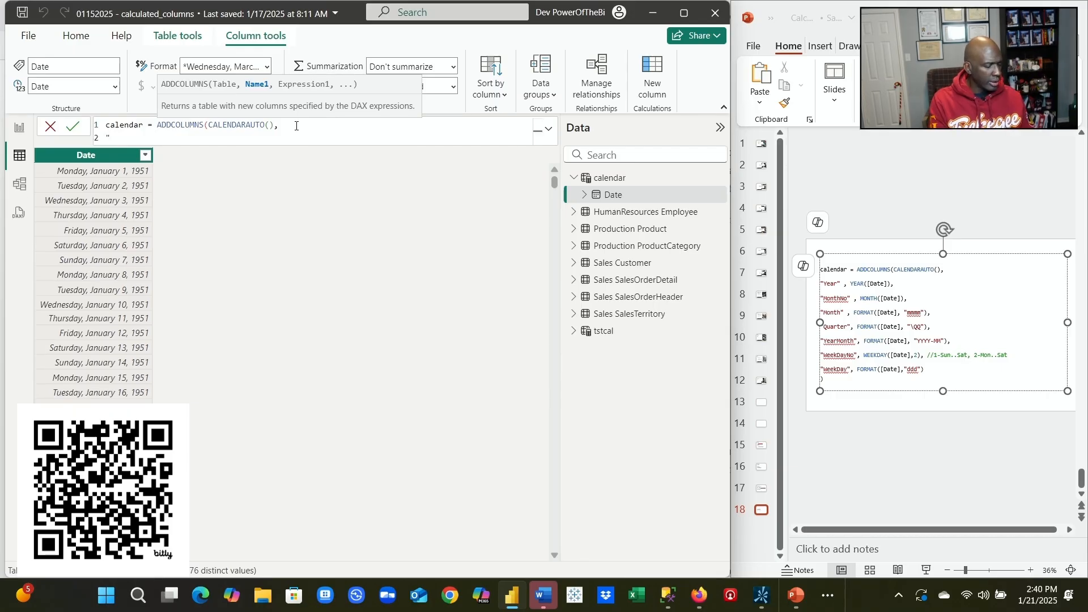
text(Y)
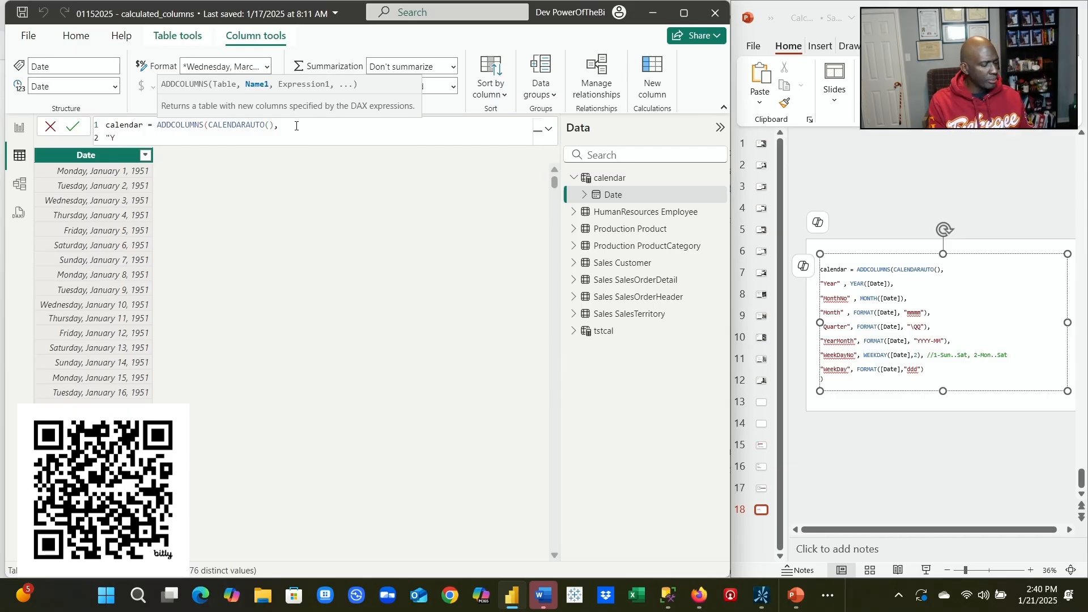
text(ear")
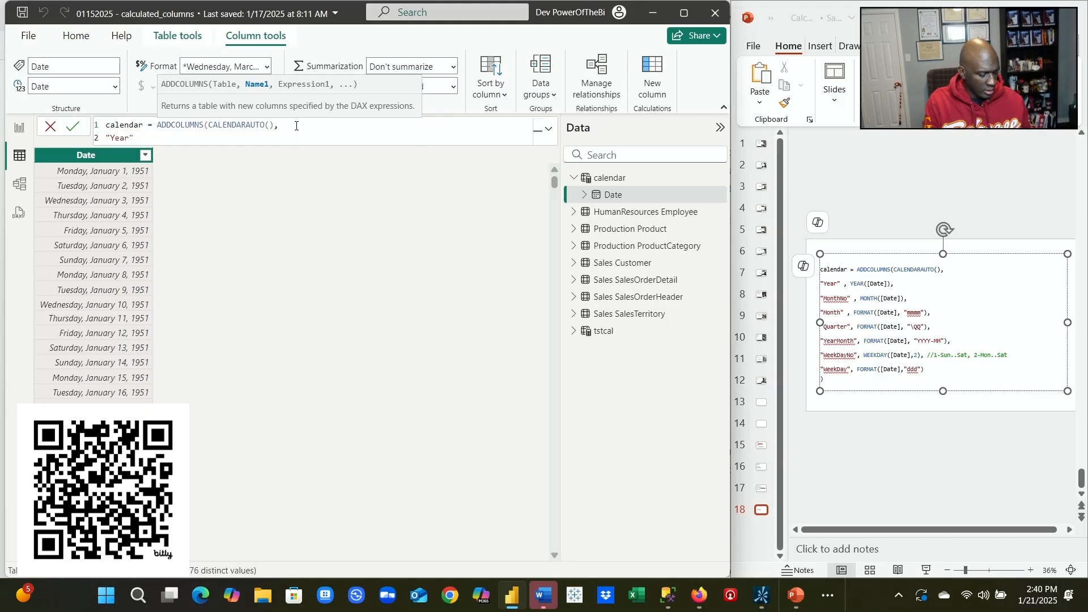
text( , )
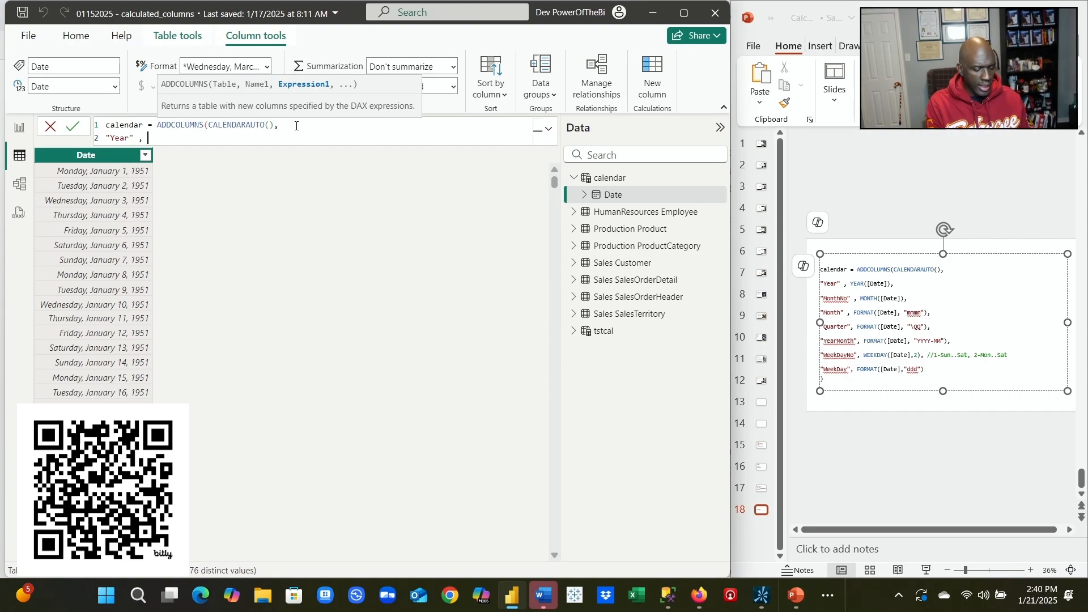
text(Y)
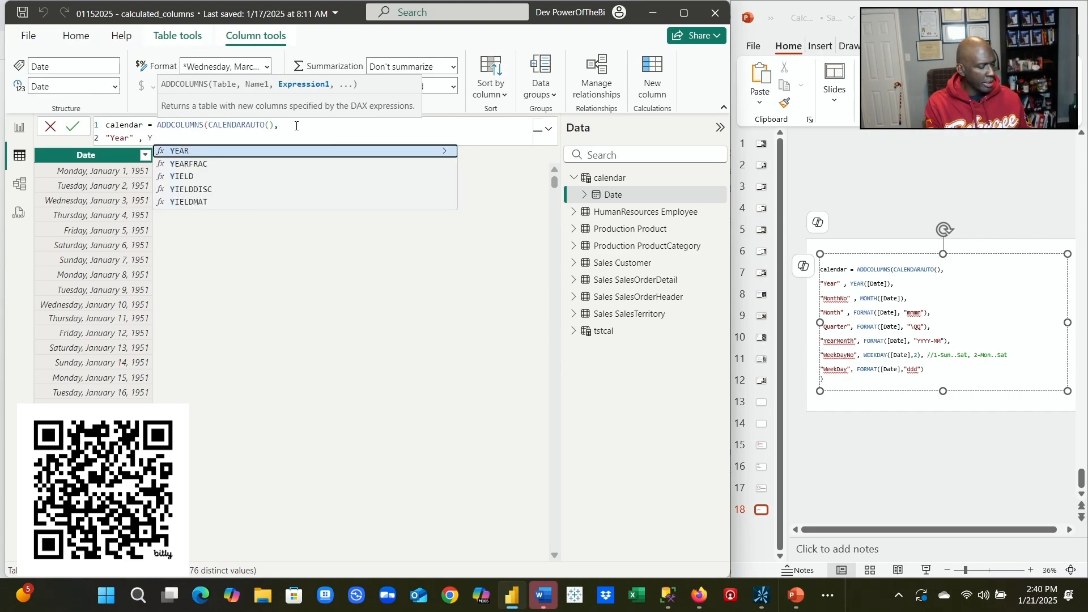
key(Tab)
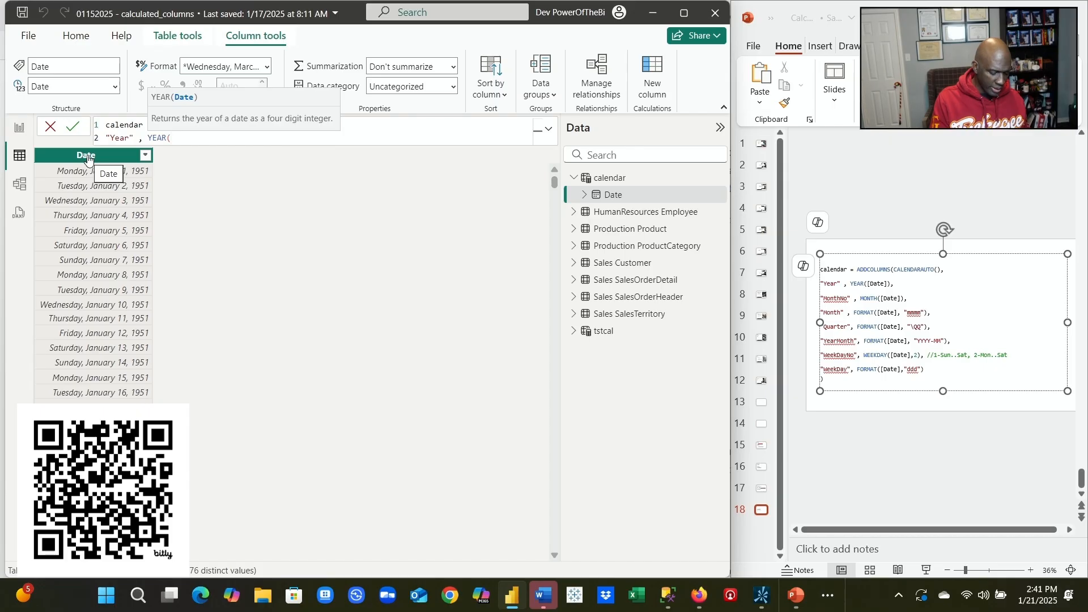
text([)
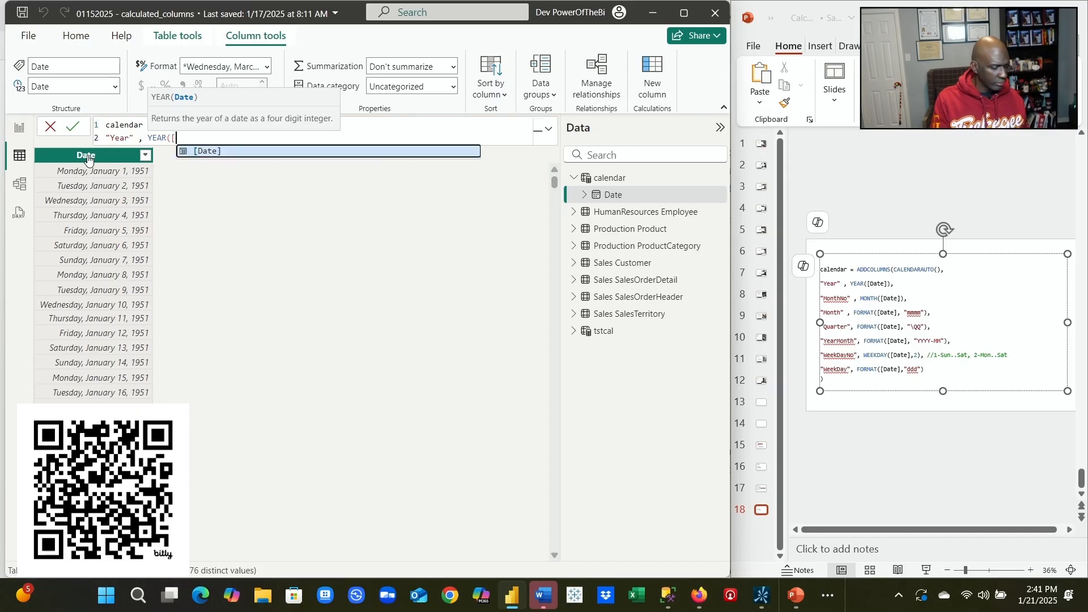
key(Tab)
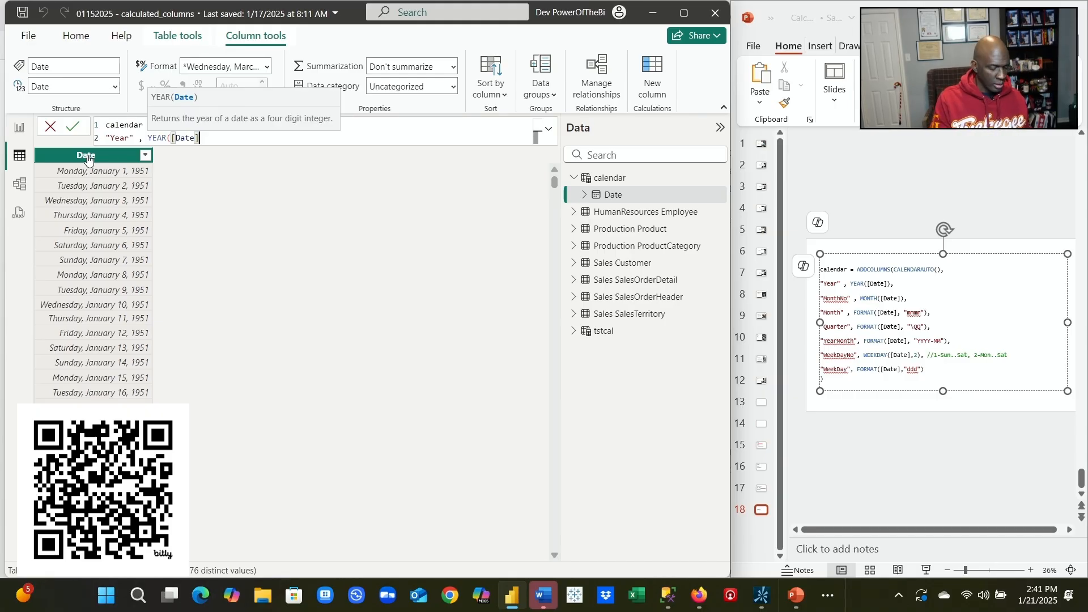
text()))
key(Return)
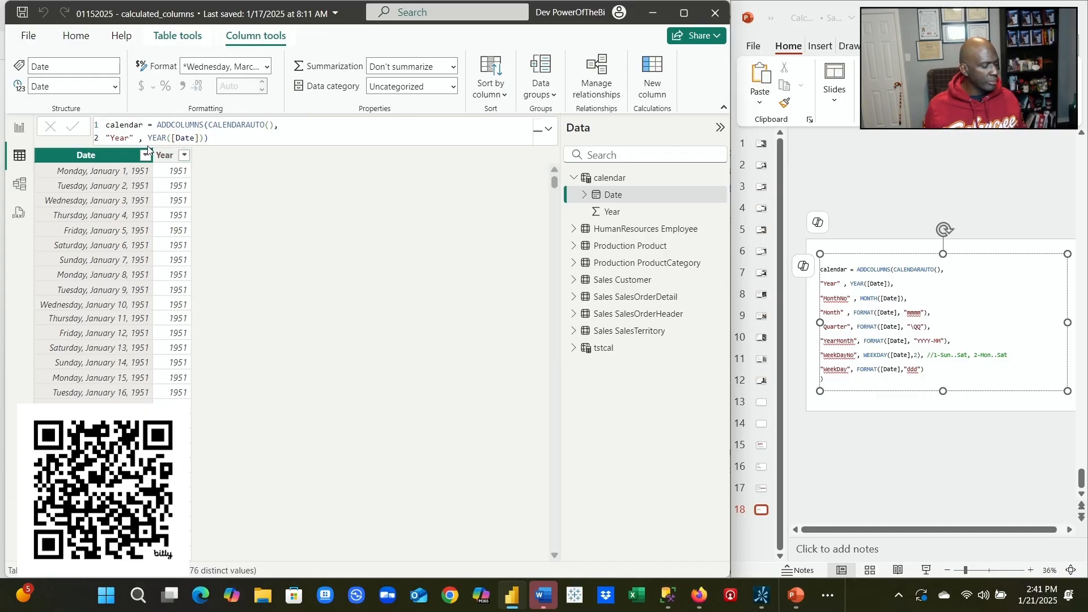
Start a new formula line before the final closing parenthesis and begin the next column name as "MonthN.
click(200, 141)
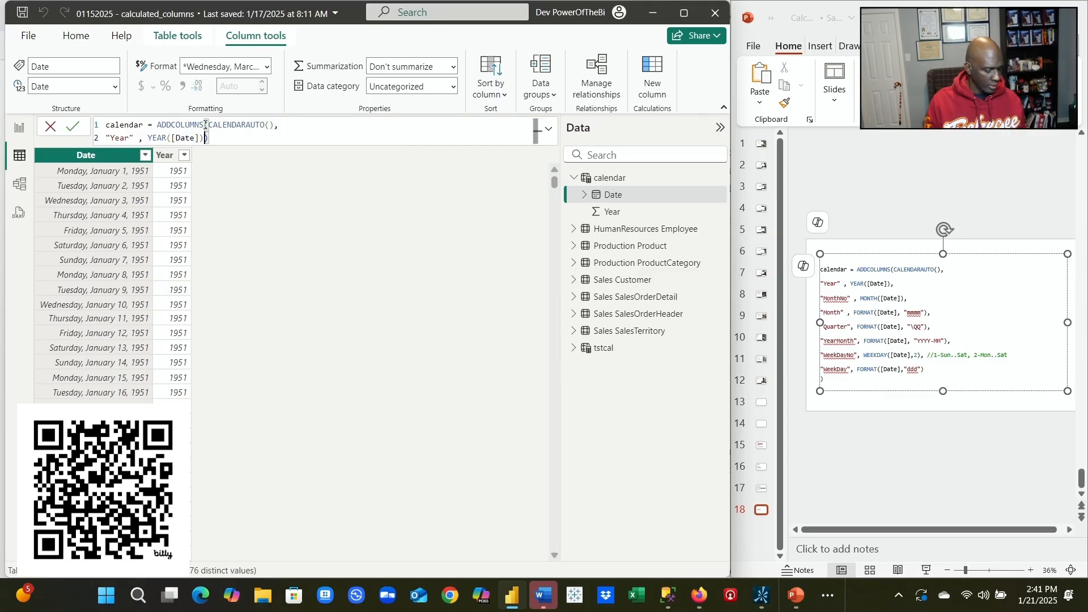
key(shift+Return)
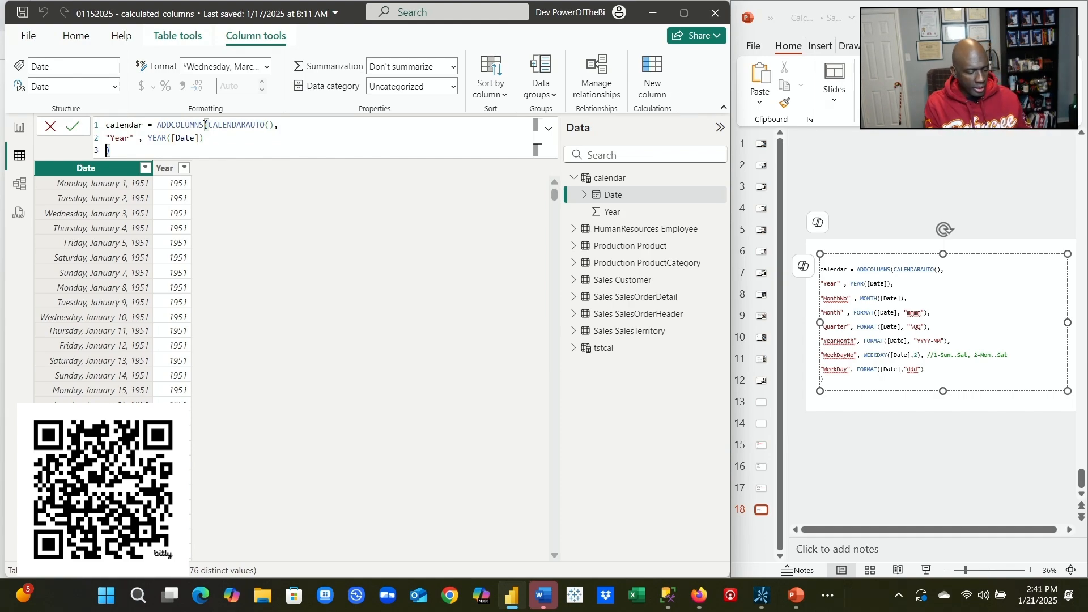
text(")
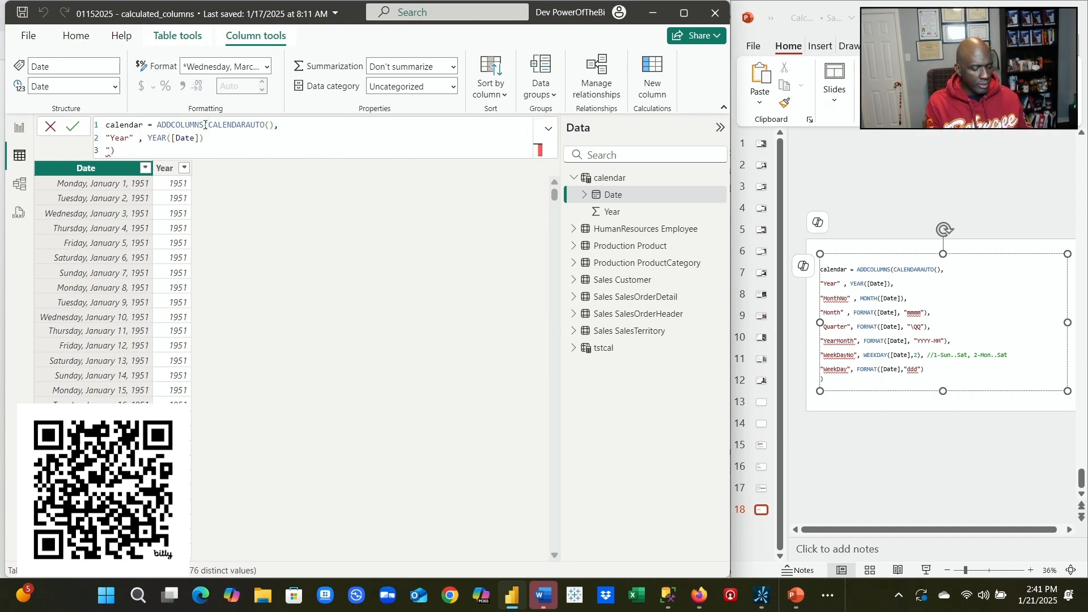
text(MonthN)
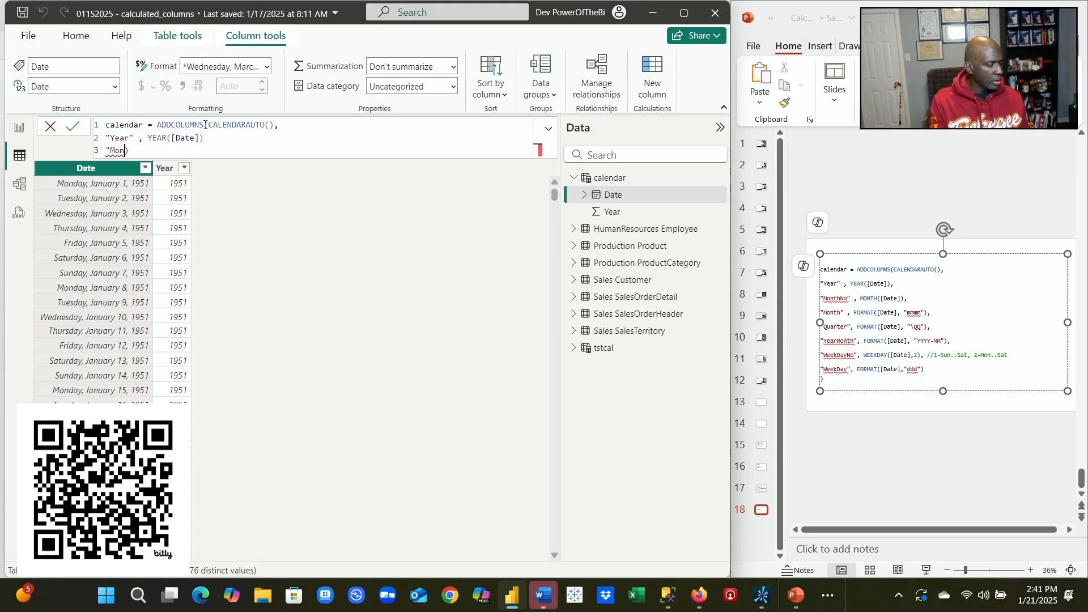
text(O)
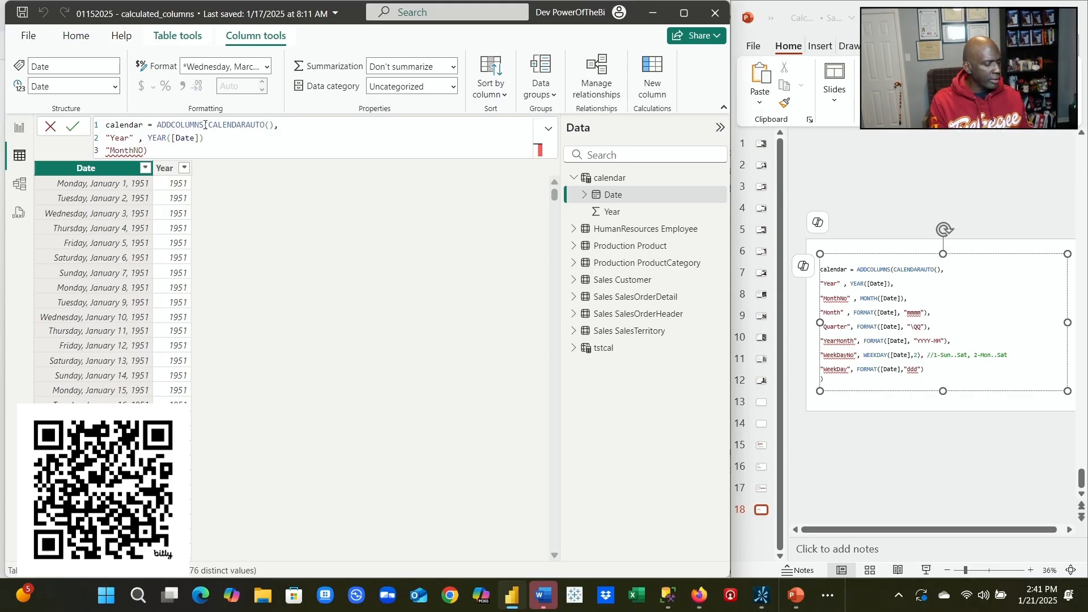
text(")
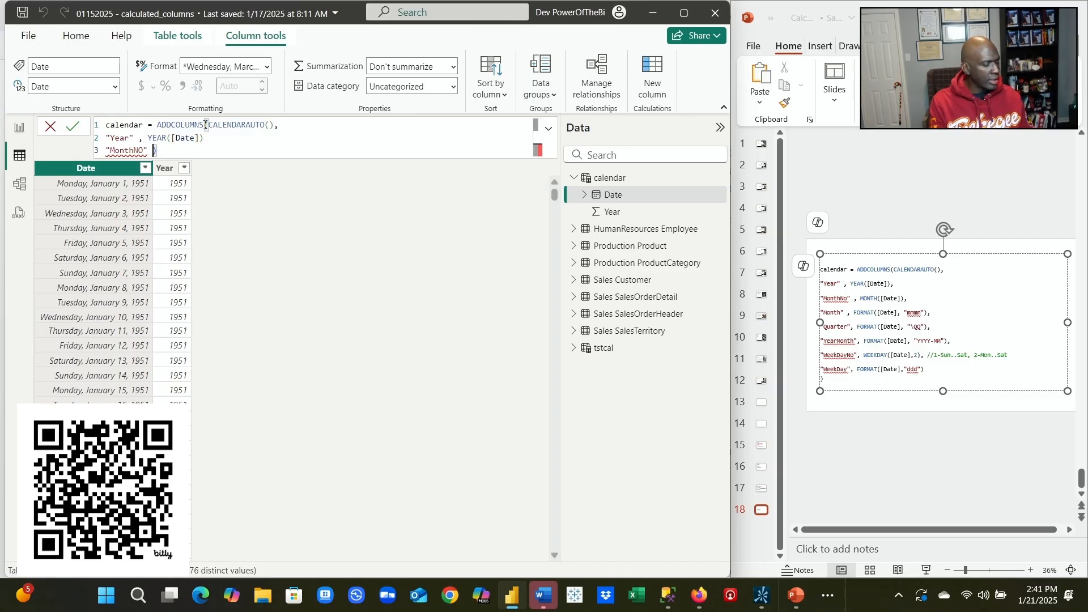
key(BackSpace)
key(BackSpace)
key(BackSpace)
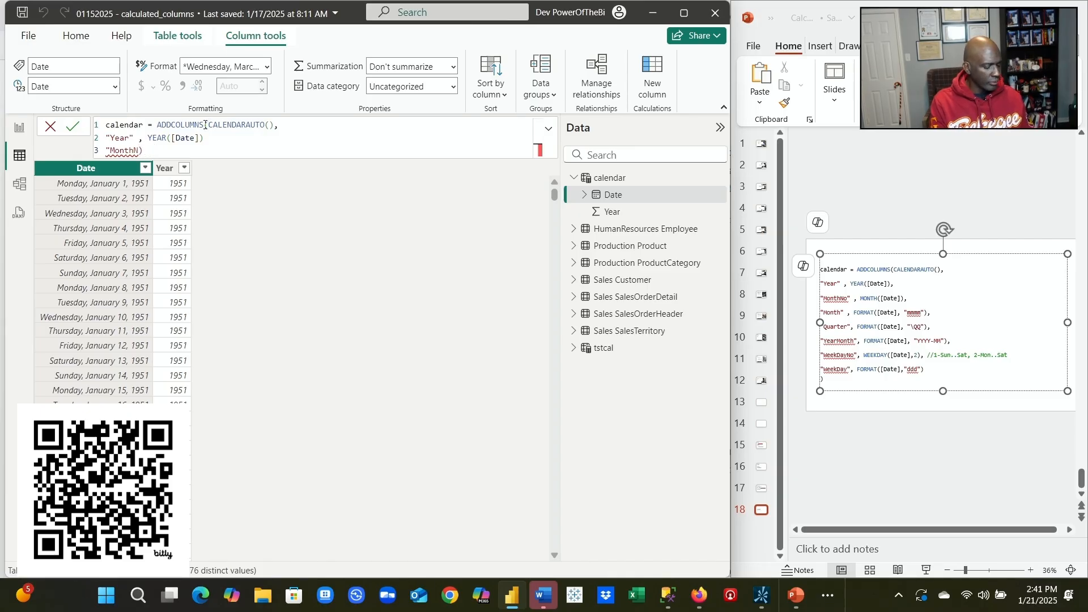
click(200, 134)
text(o")
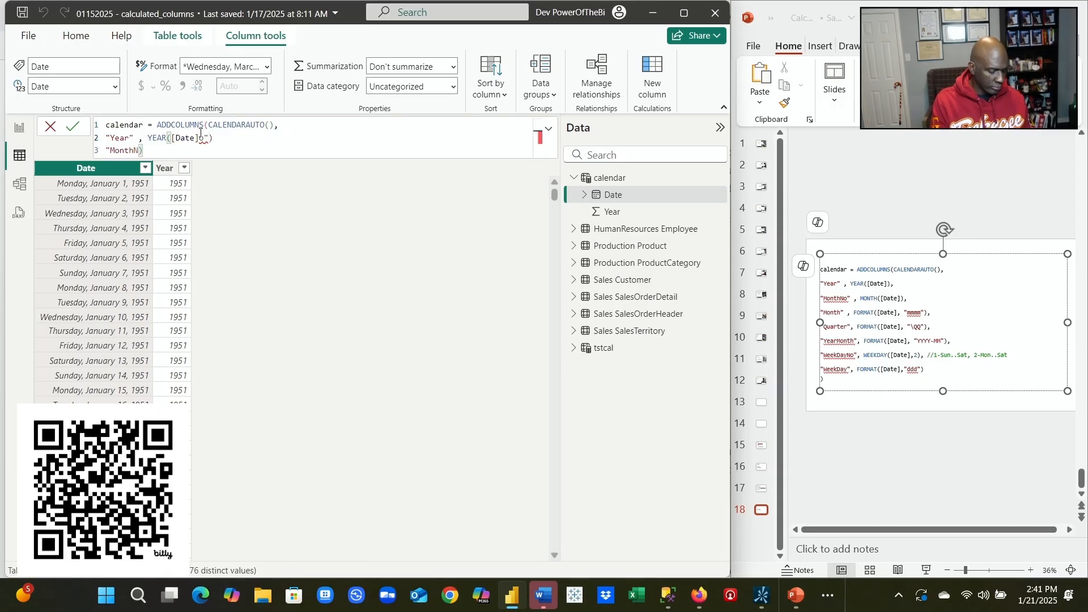
text(oO)
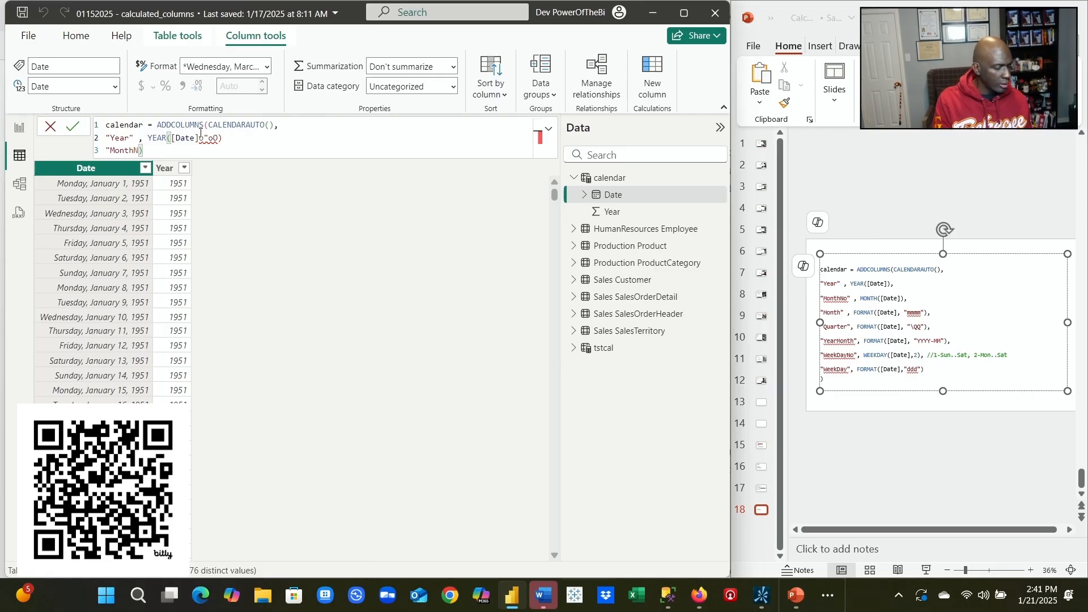
key(BackSpace)
key(BackSpace)
key(BackSpace)
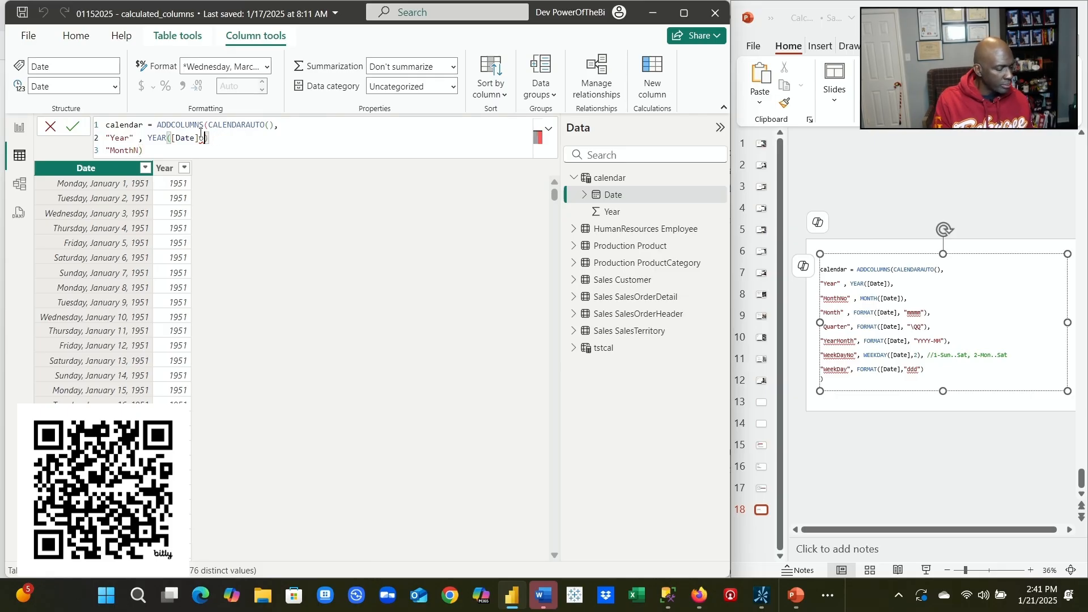
key(BackSpace)
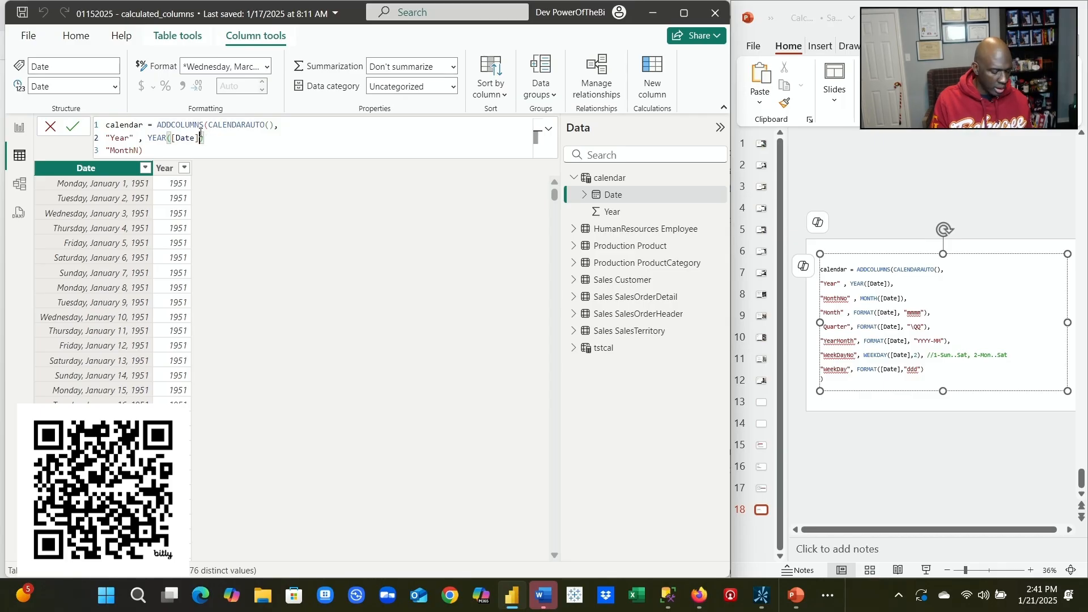
Complete the new column name on the third formula line as "MonthNo" and follow it with a comma.
key(Down)
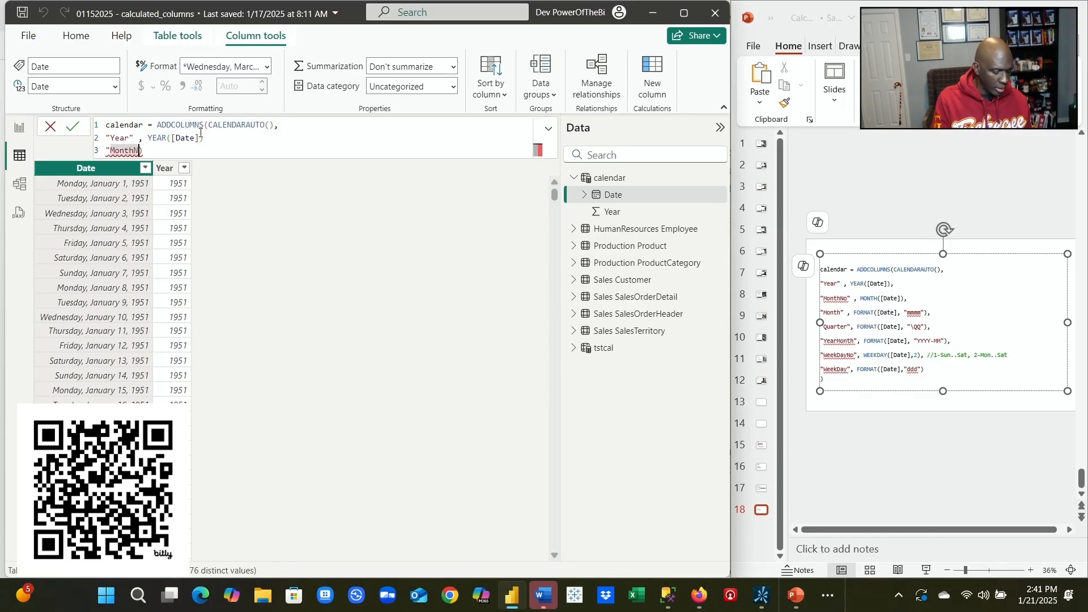
text(o)
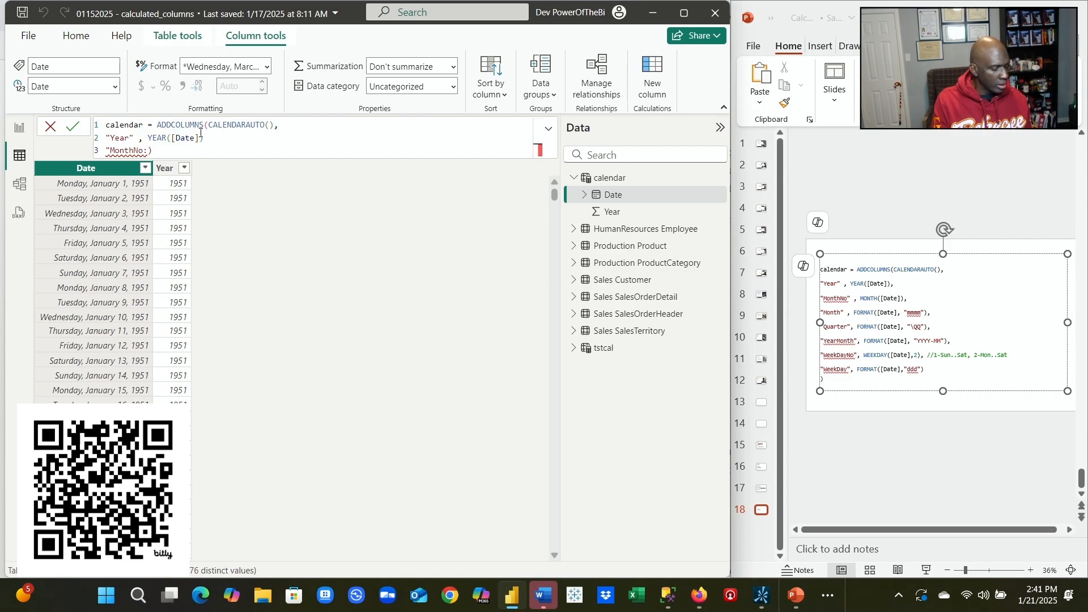
text(")
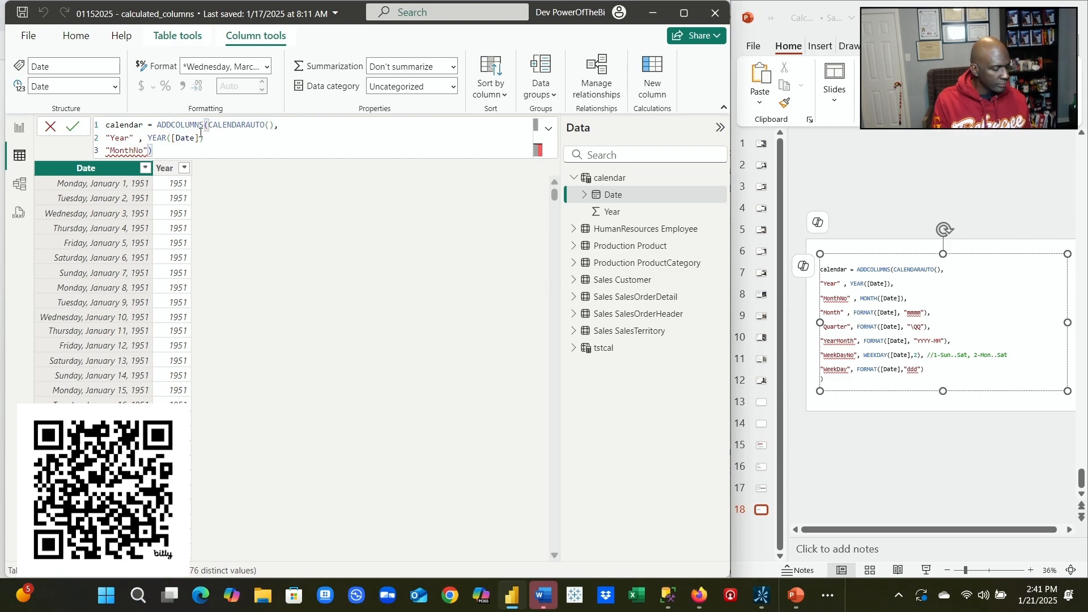
text(,)
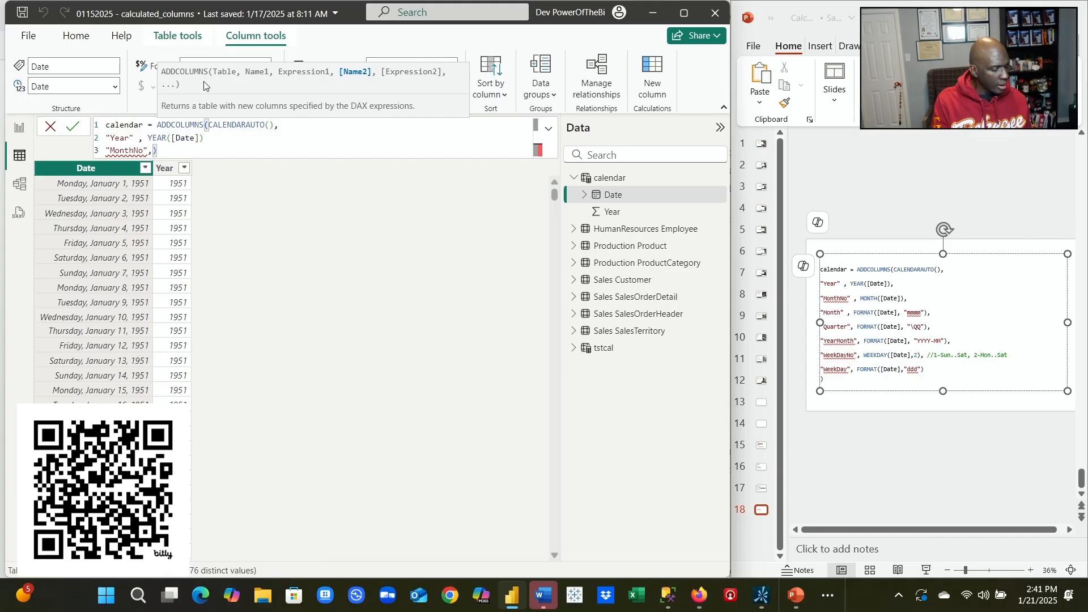
key(BackSpace)
text(,)
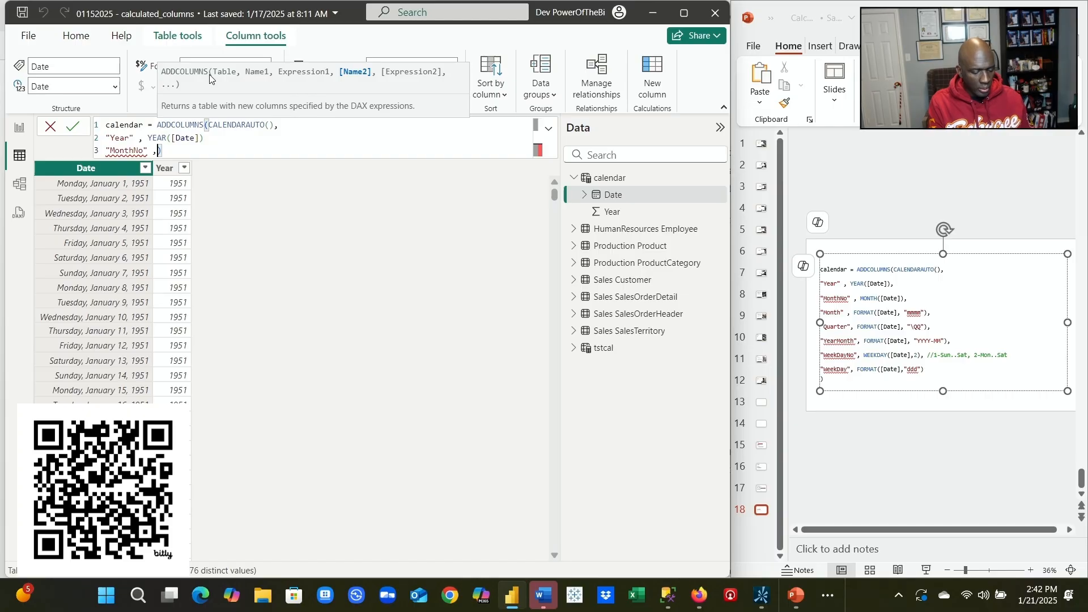
Define MonthNo as MONTH([Date]), insert the missing comma after YEAR([Date]), and commit the calendar formula.
text( Month)
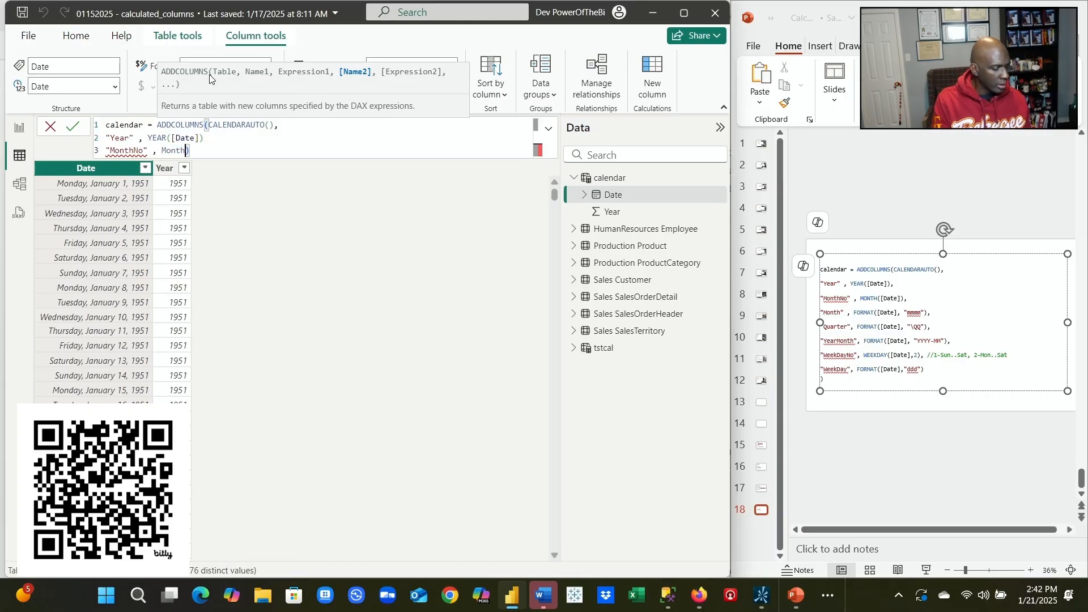
click(212, 138)
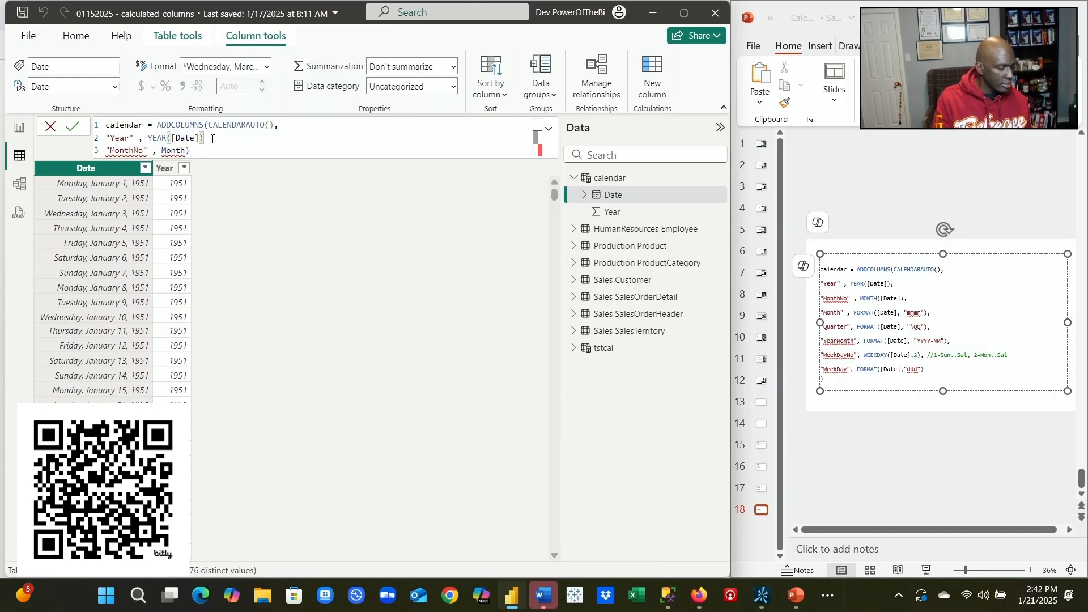
text(,)
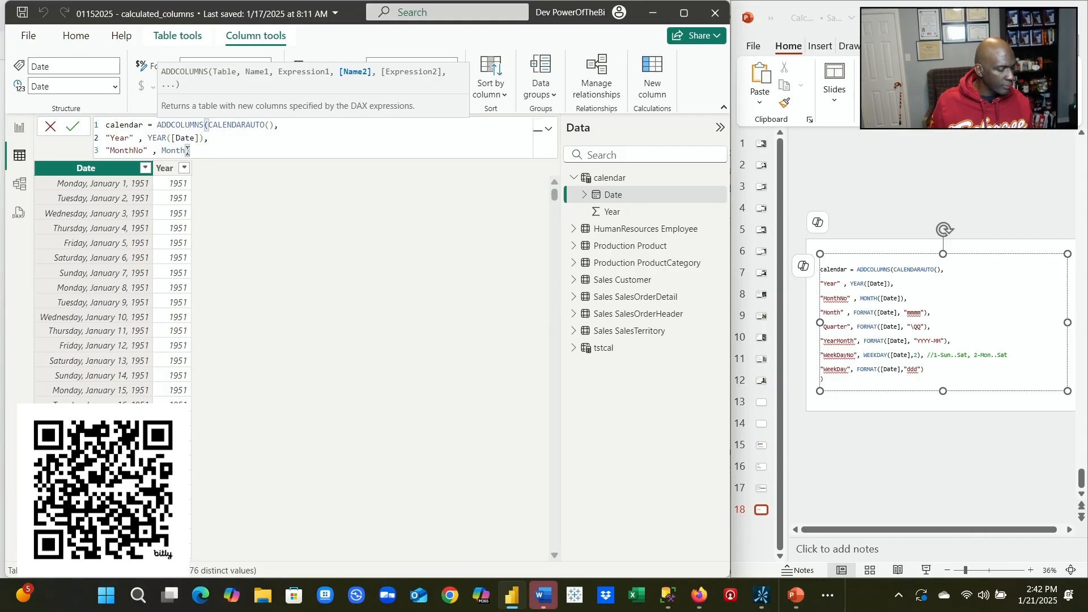
click(187, 151)
key(BackSpace)
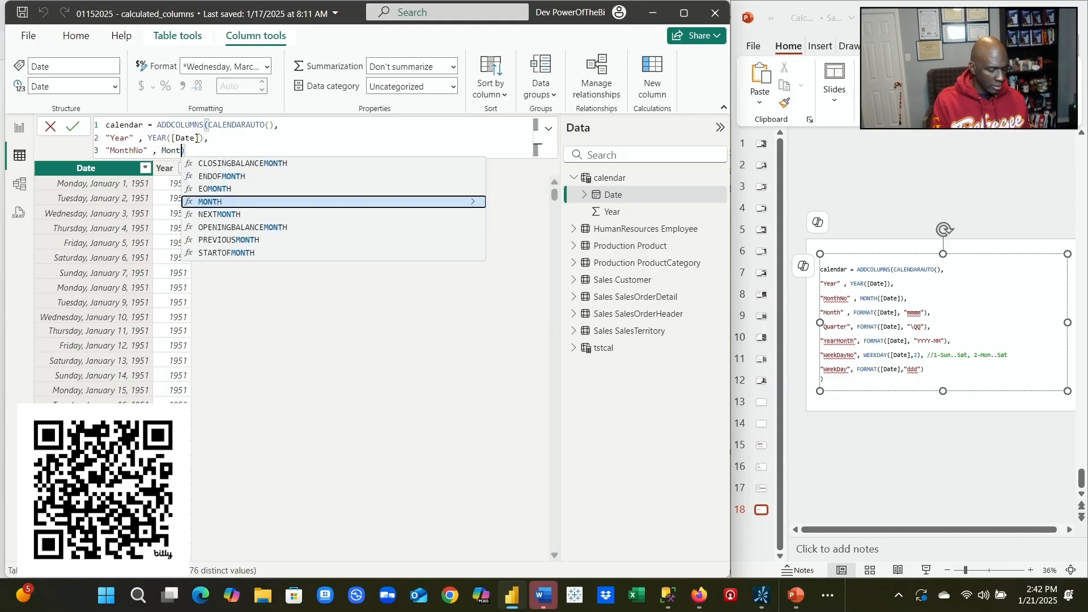
key(BackSpace)
key(Tab)
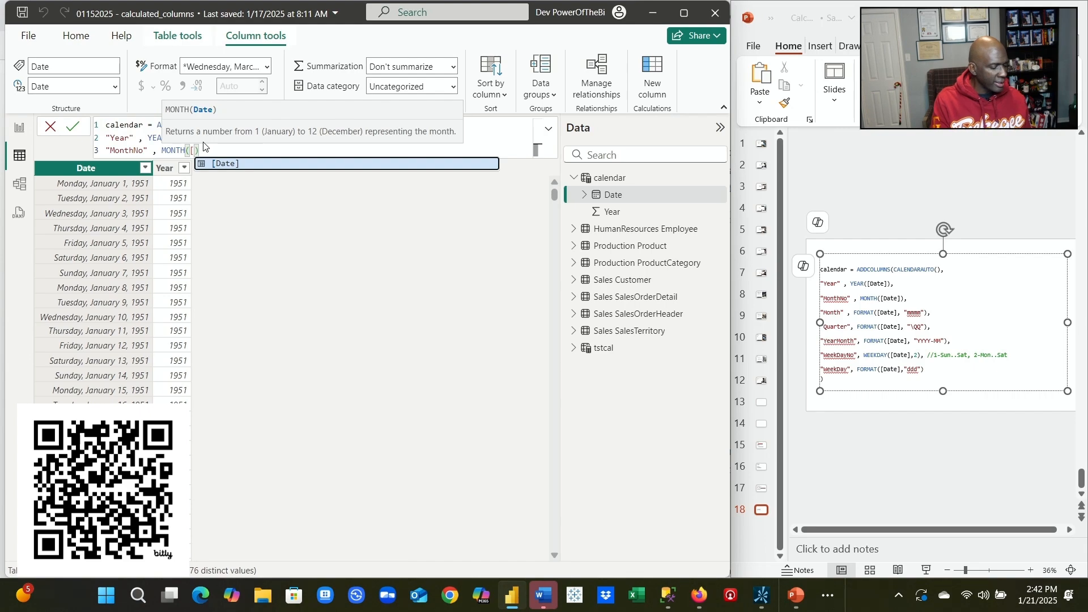
key(Tab)
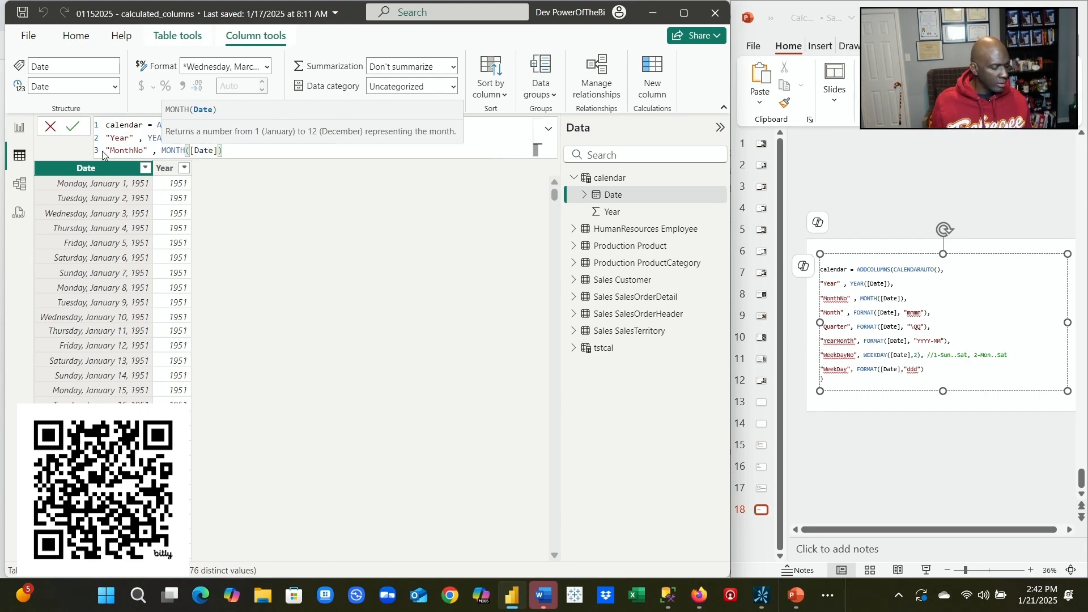
click(223, 151)
key(Return)
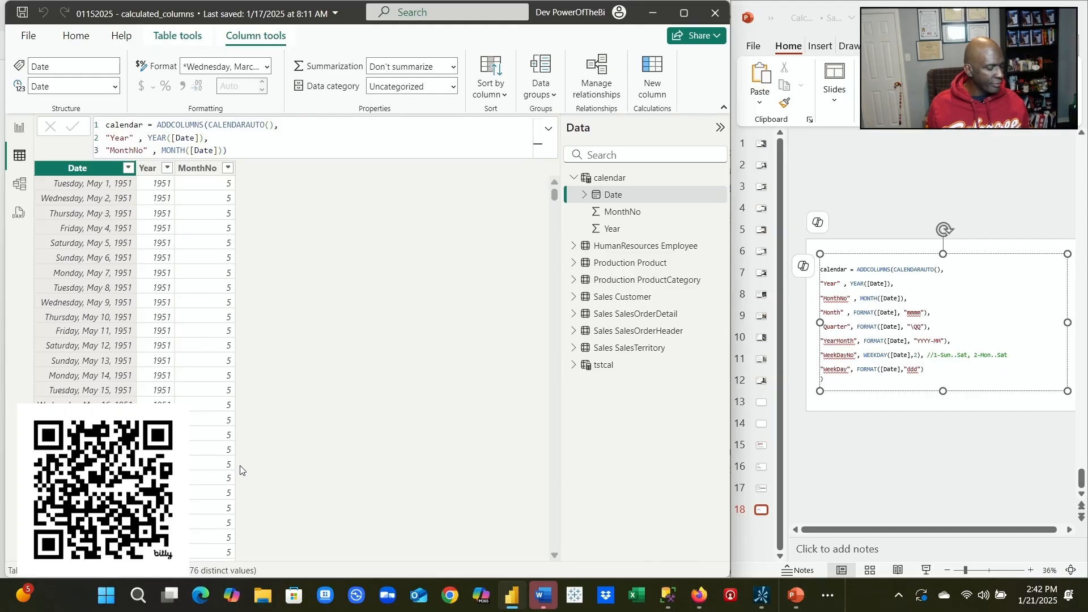
Replace the final closing parenthesis after MONTH([Date]) with a comma so the formula can take another column.
click(250, 148)
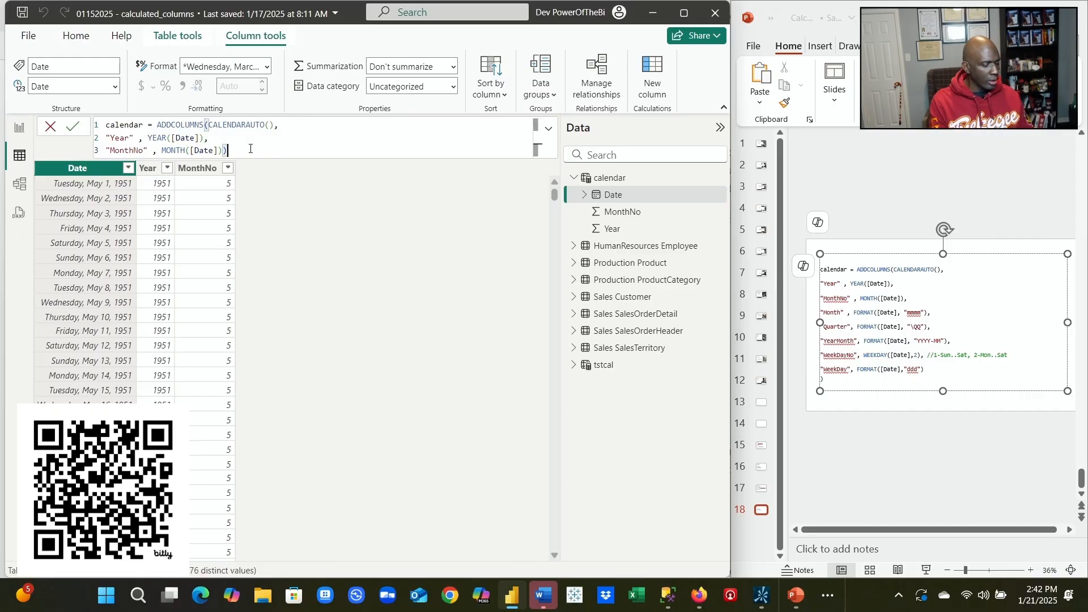
text(,)
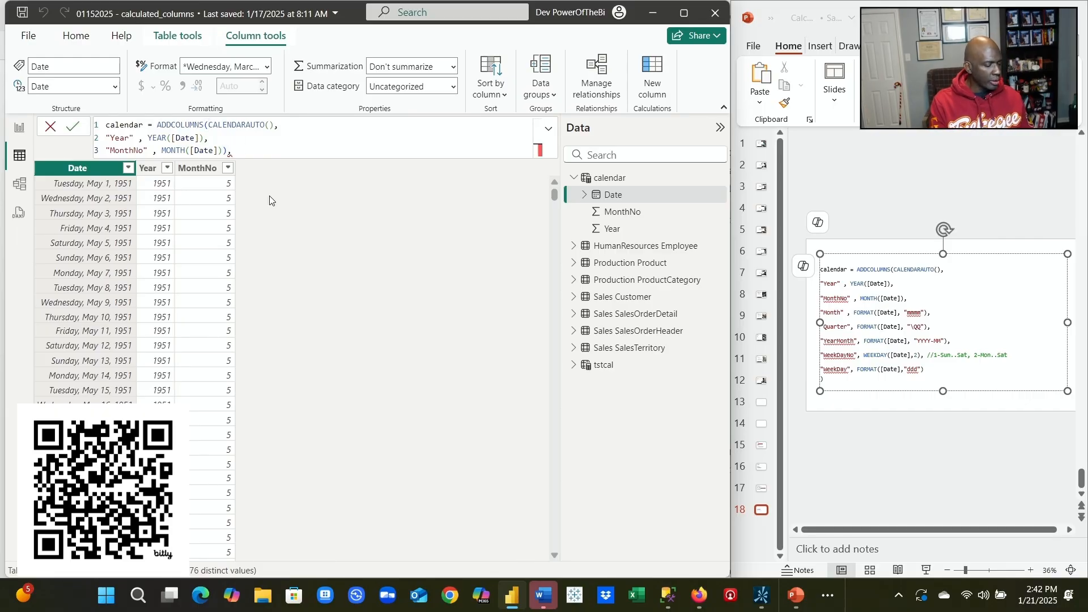
key(BackSpace)
key(BackSpace)
text(,)
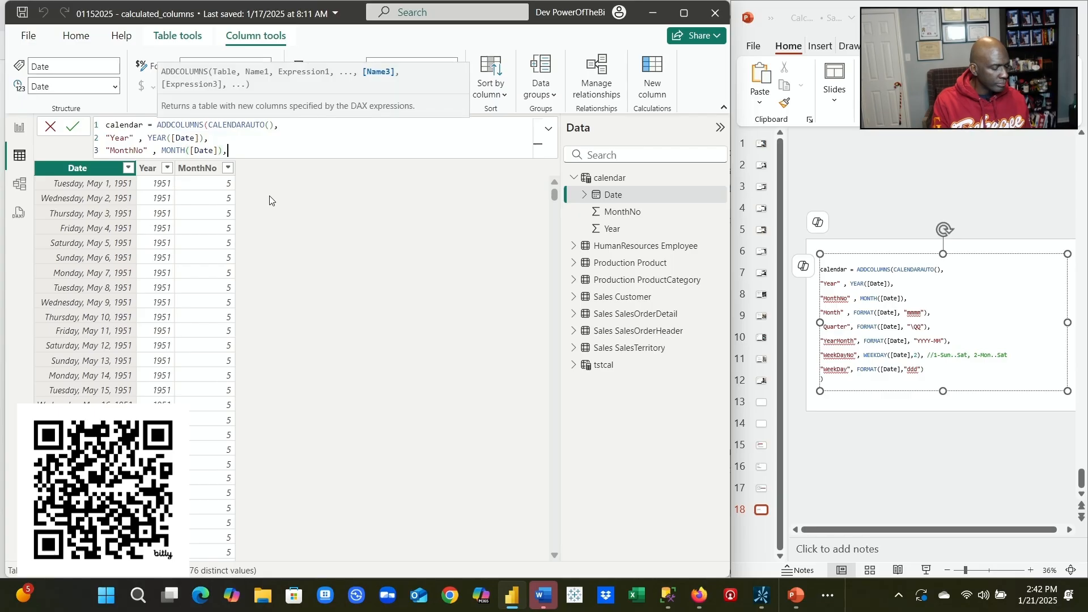
Start a fourth formula line after MONTH([Date]) with the column name "Month" followed by a comma.
key(shift+Return)
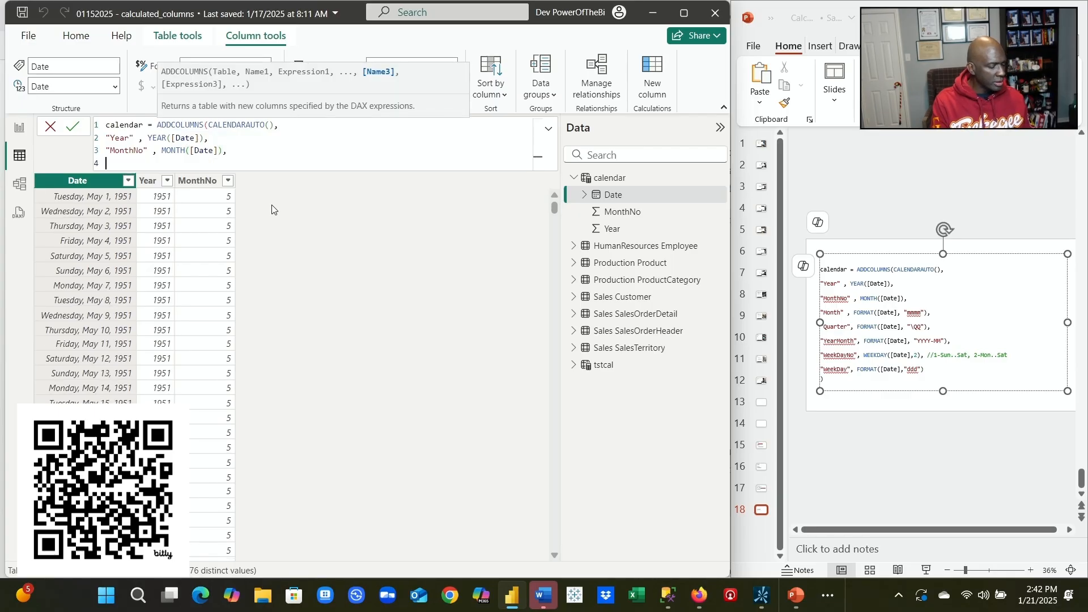
text(")
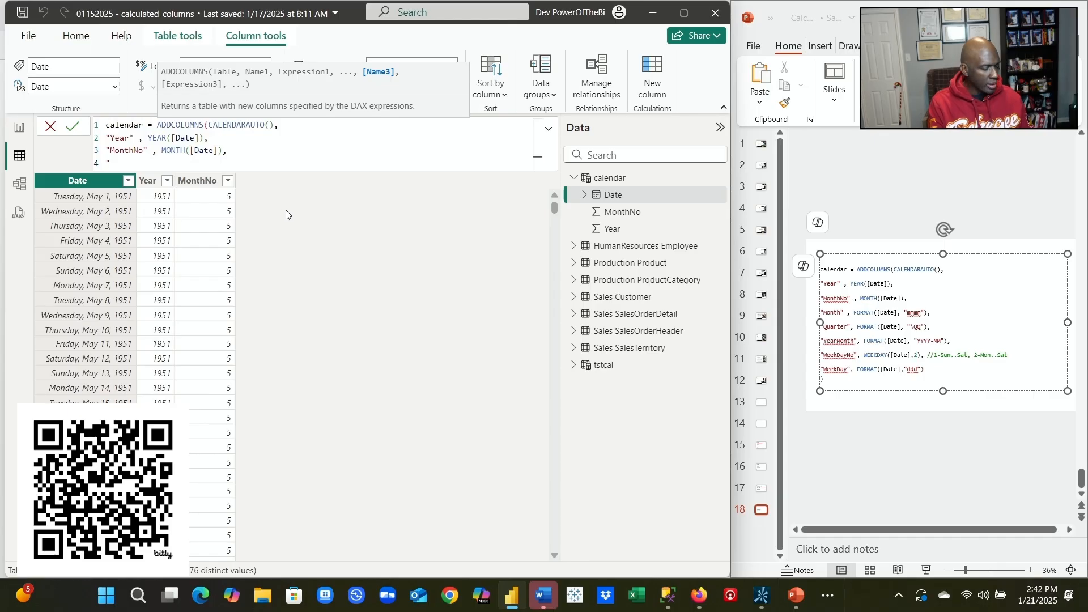
text(Month)
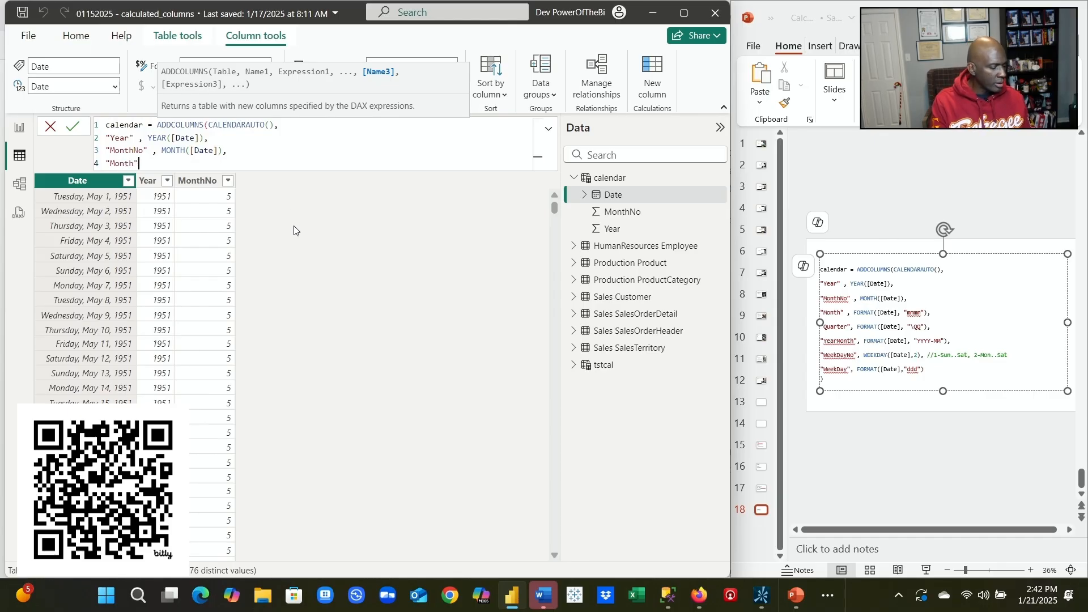
text(" , )
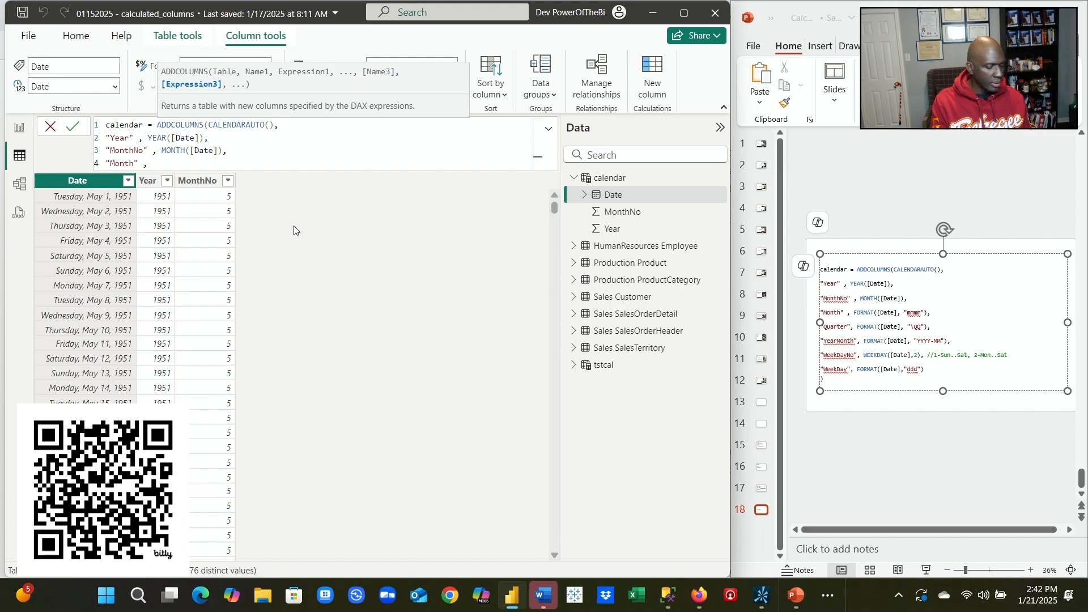
Define the Month column as MONTH([Date]), close the ADDCOLUMNS function, and commit the calendar formula.
text(Mon)
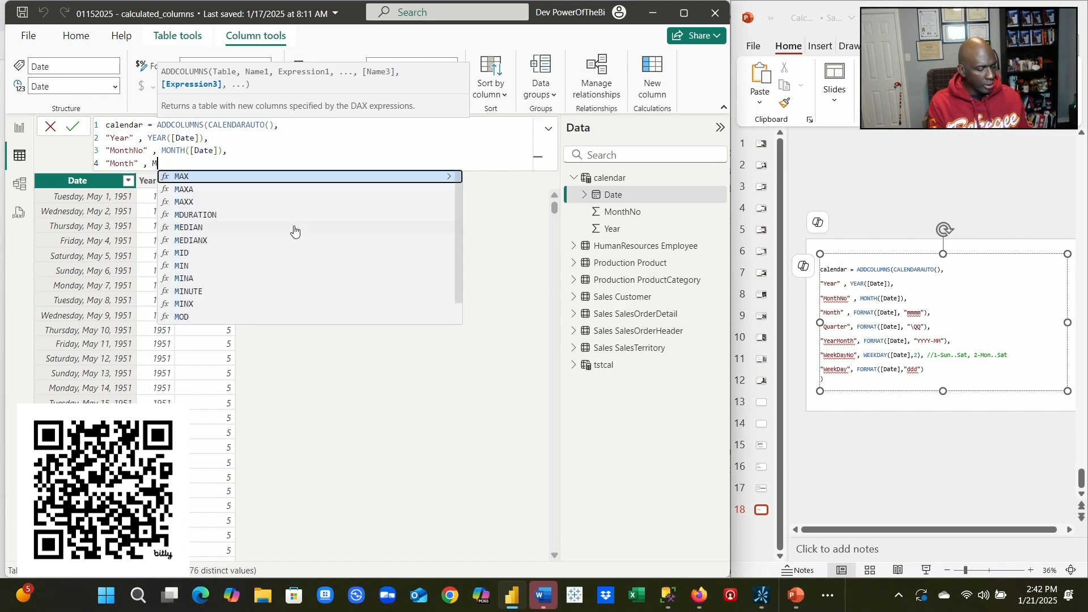
key(Tab)
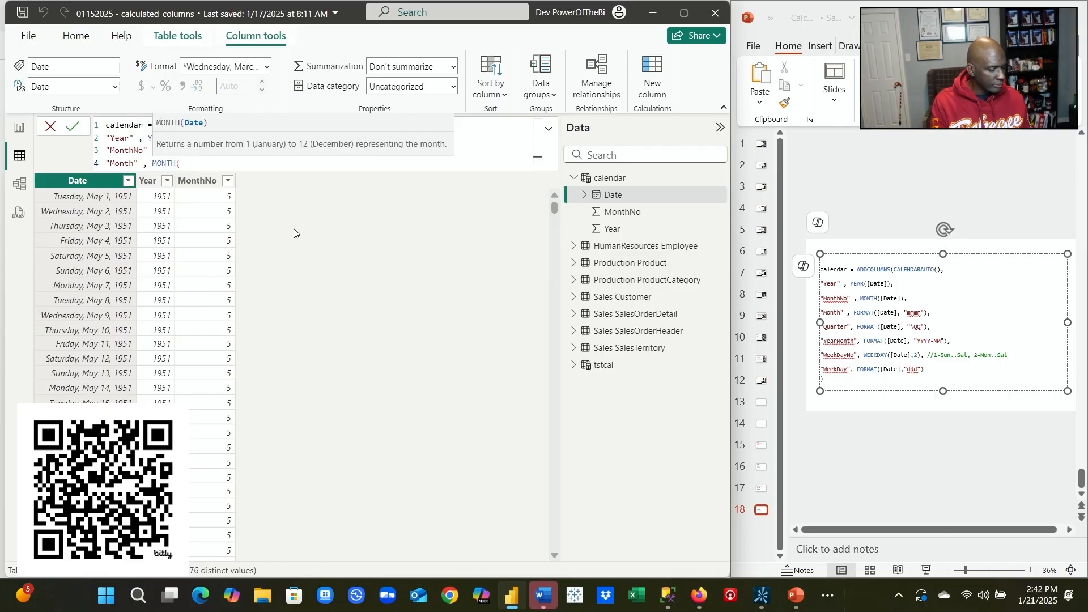
text([)
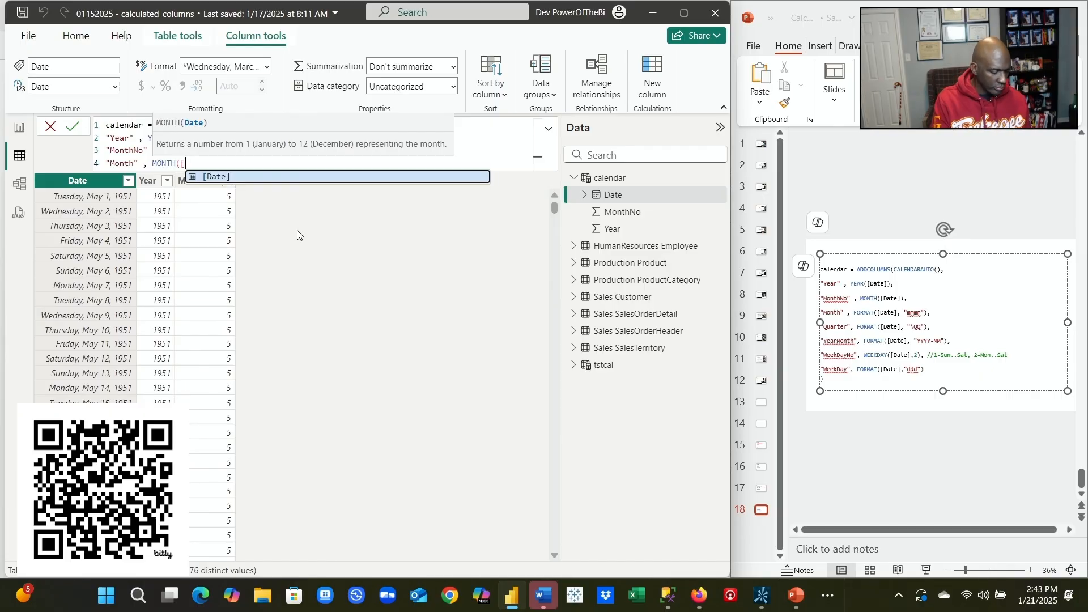
key(Tab)
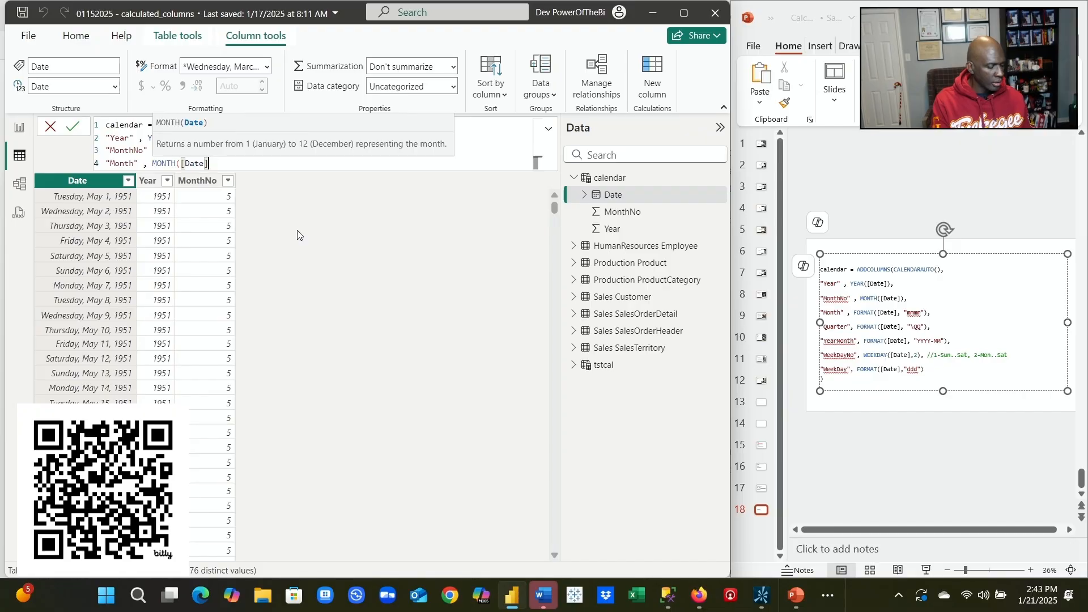
text()))
key(Return)
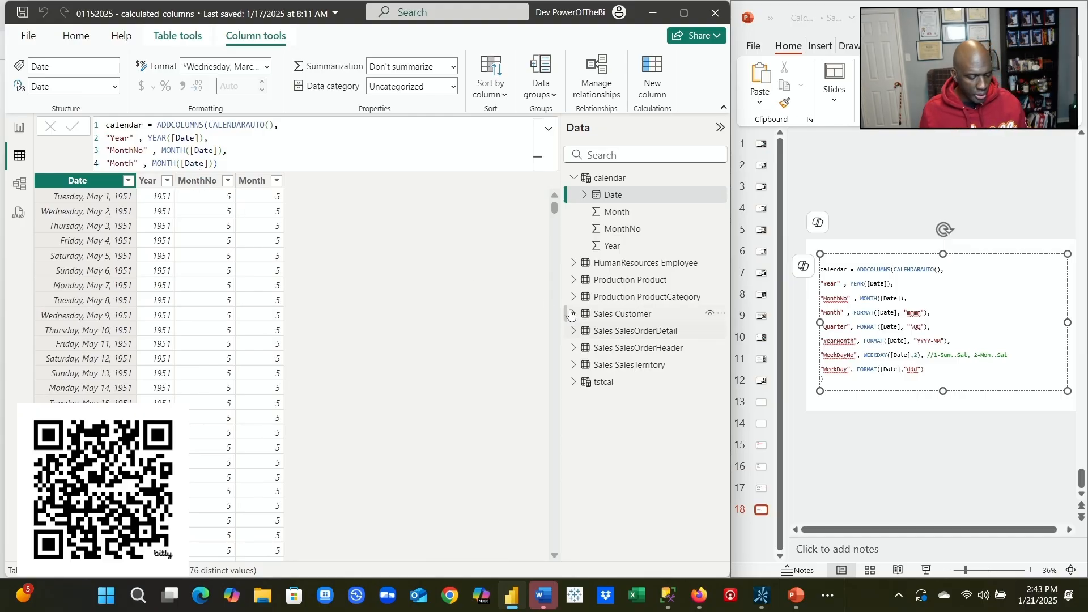
Try to redefine Month with FORMAT instead of MONTH, using the format string "mmm", and commit the formula.
double_click(176, 162)
key(BackSpace)
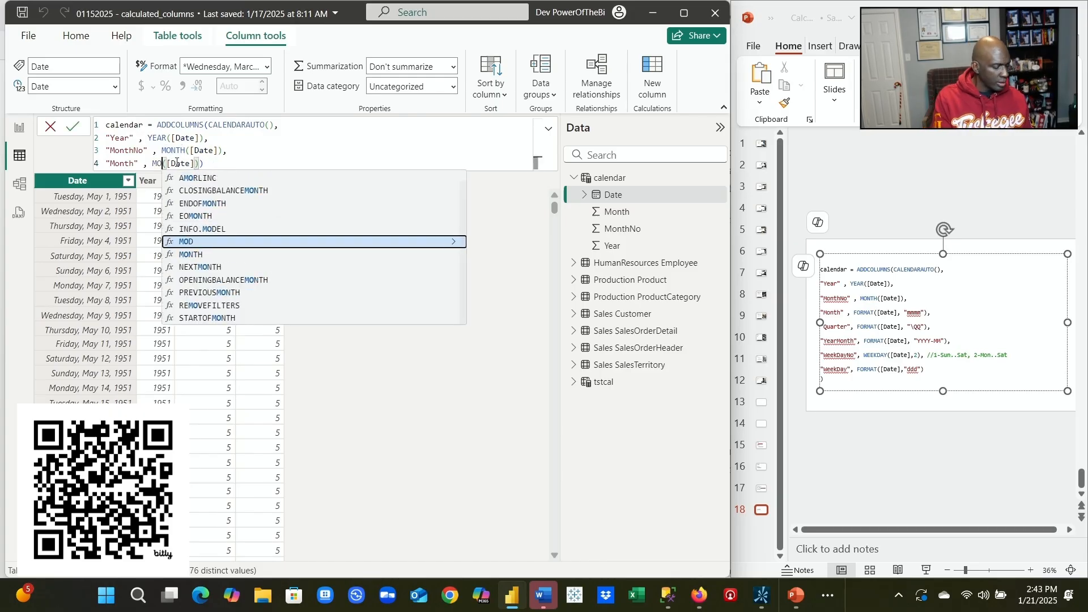
text(FORMAT)
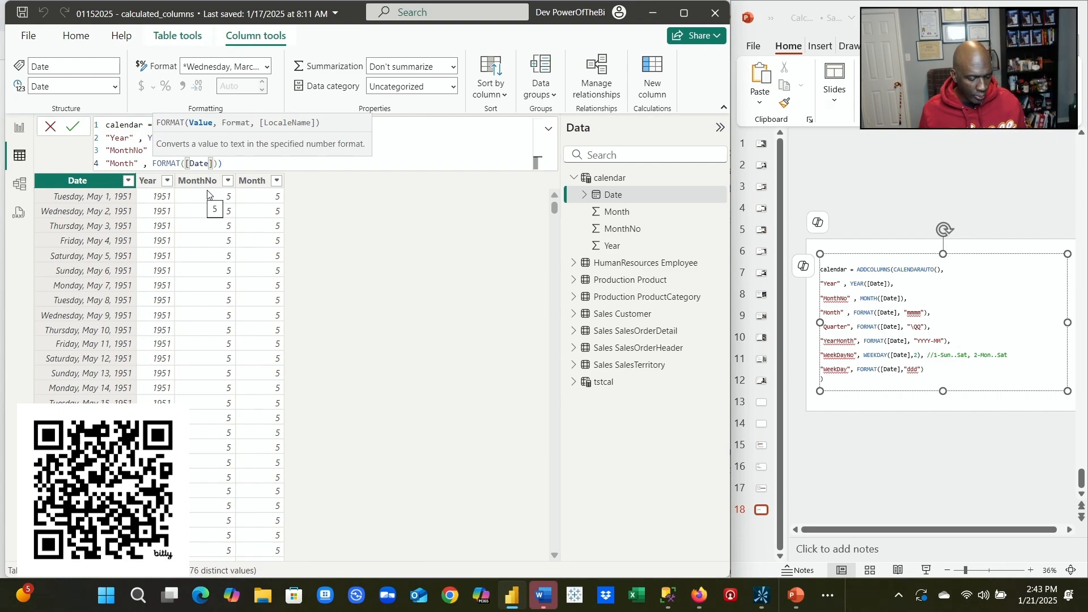
click(219, 164)
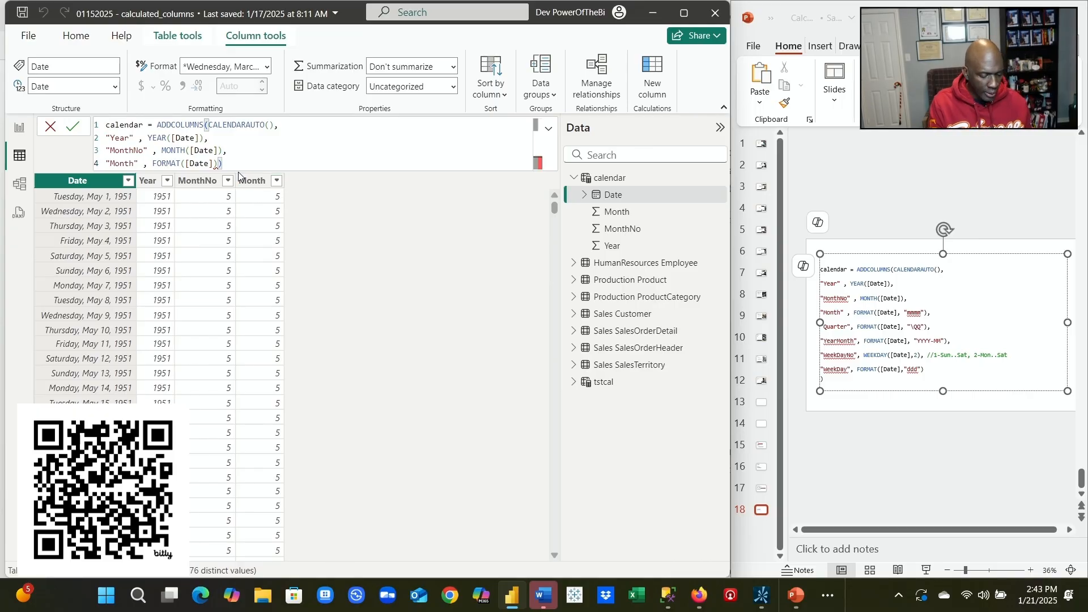
text(, )
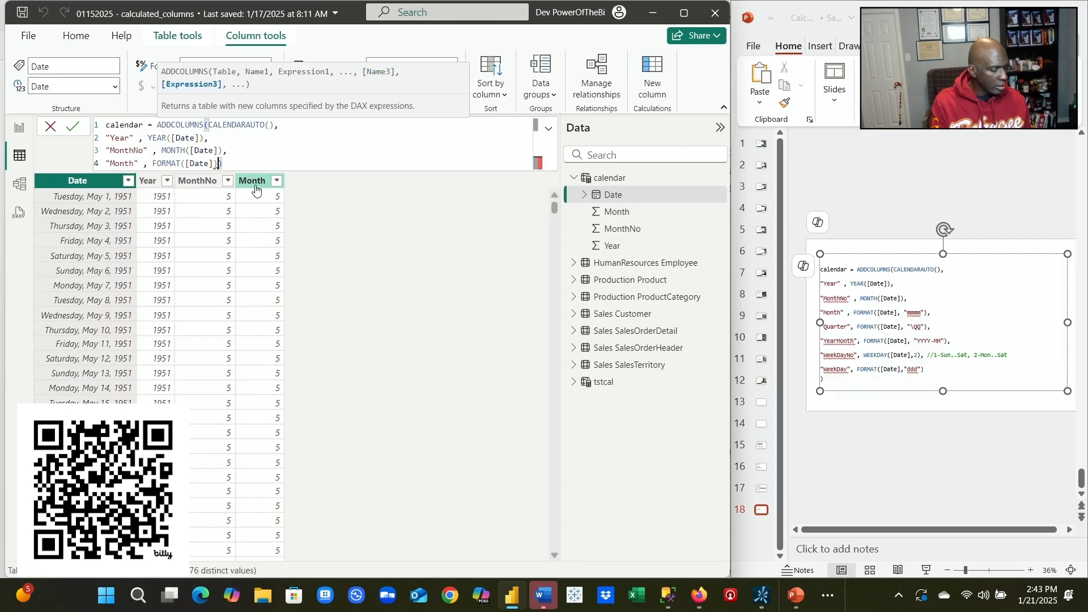
text("mmm)
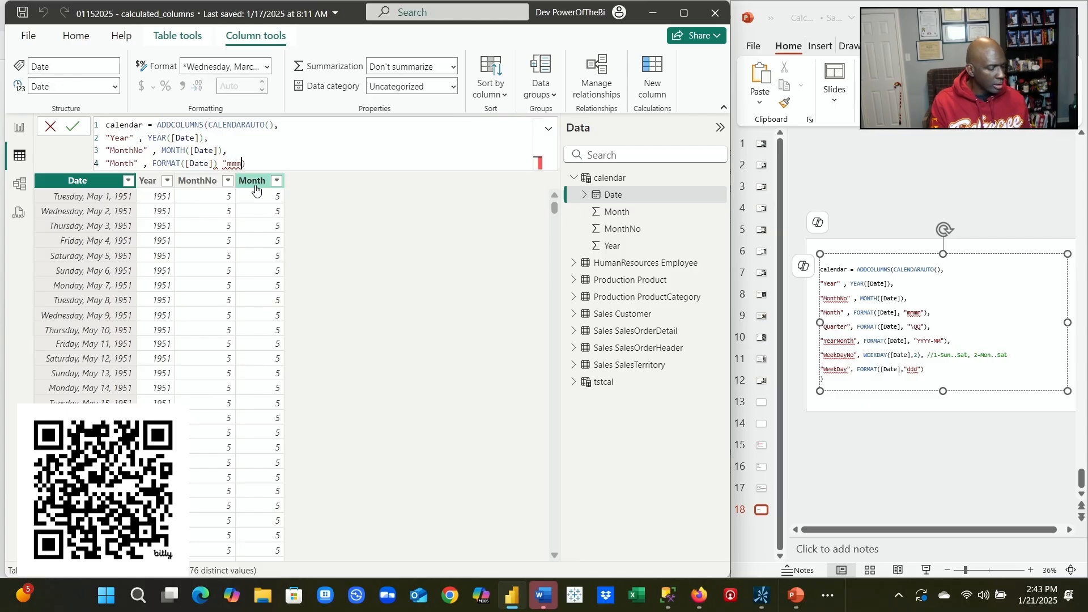
text(")
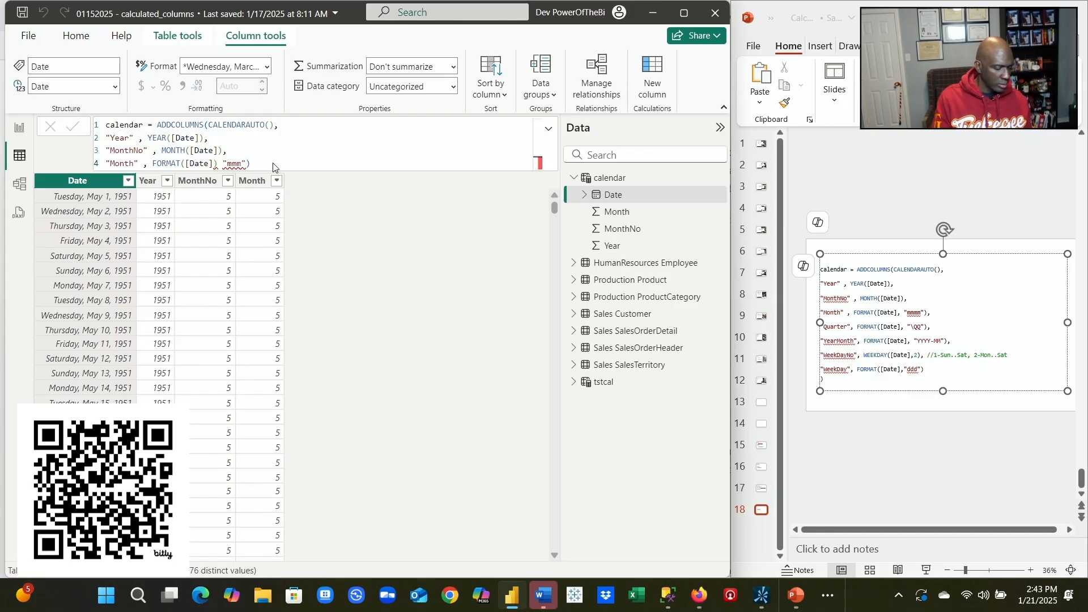
key(Return)
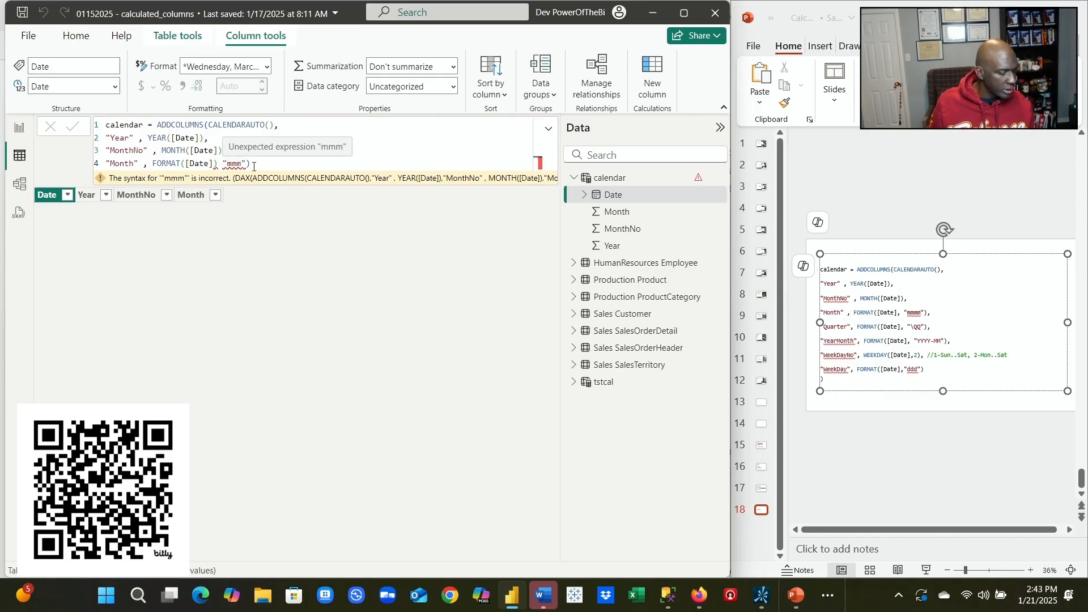
click(254, 164)
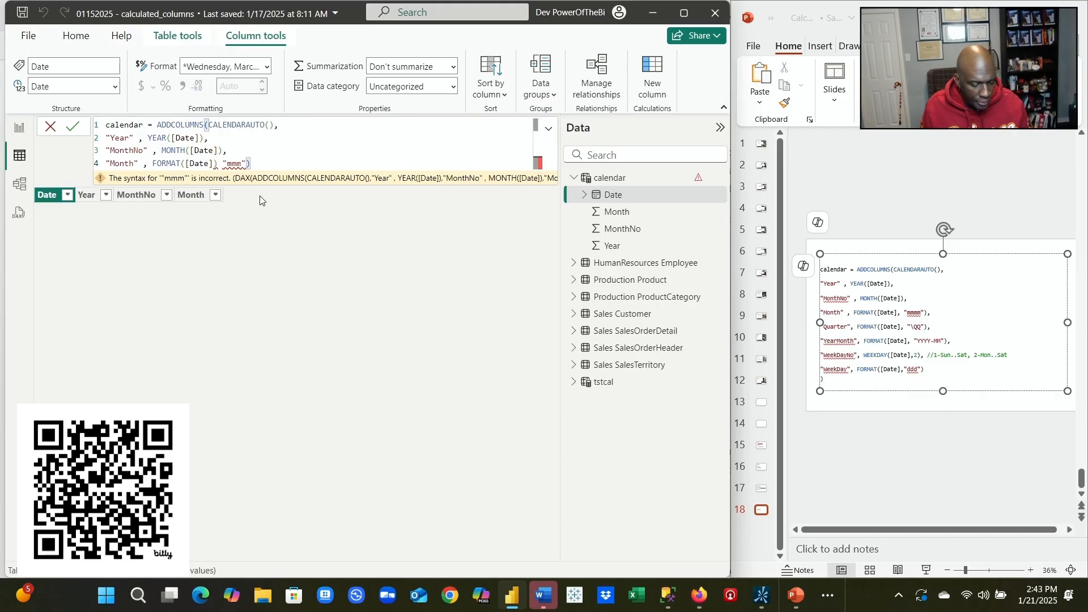
Replace the formula's Month line with the line "Month" , FORMAT([Date], "mmmm"), copied from the reference formula in the PowerPoint slide.
drag(928, 315, 820, 315)
key(ctrl+c)
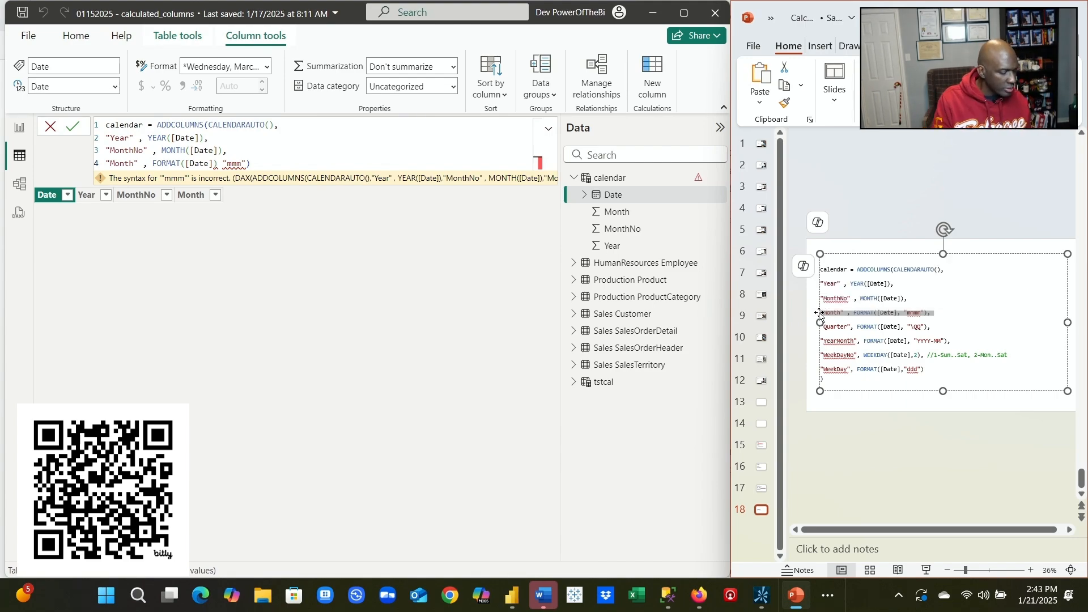
click(255, 165)
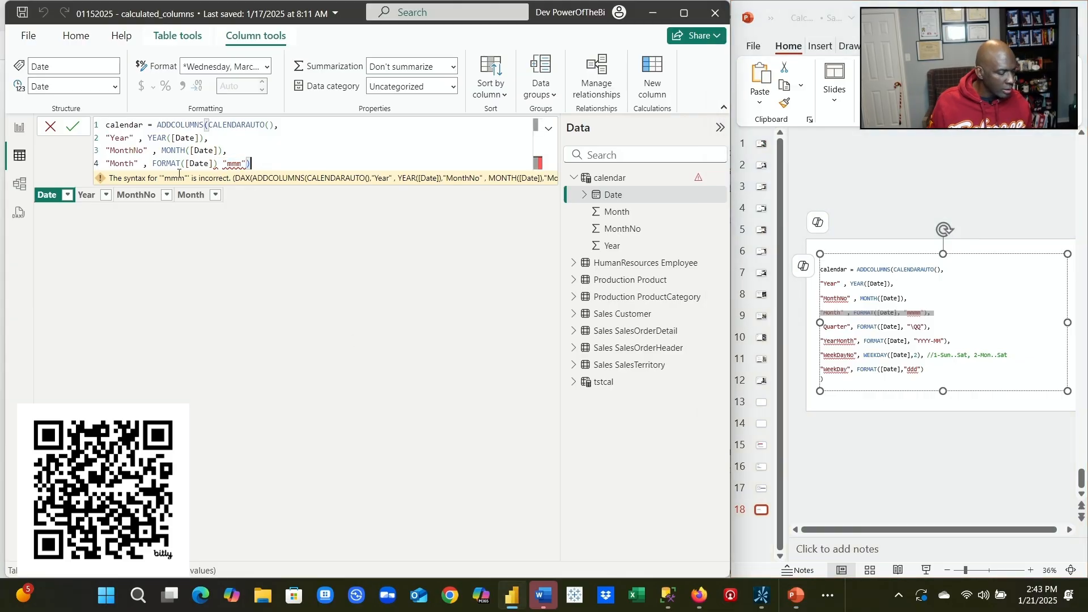
shift+click(106, 164)
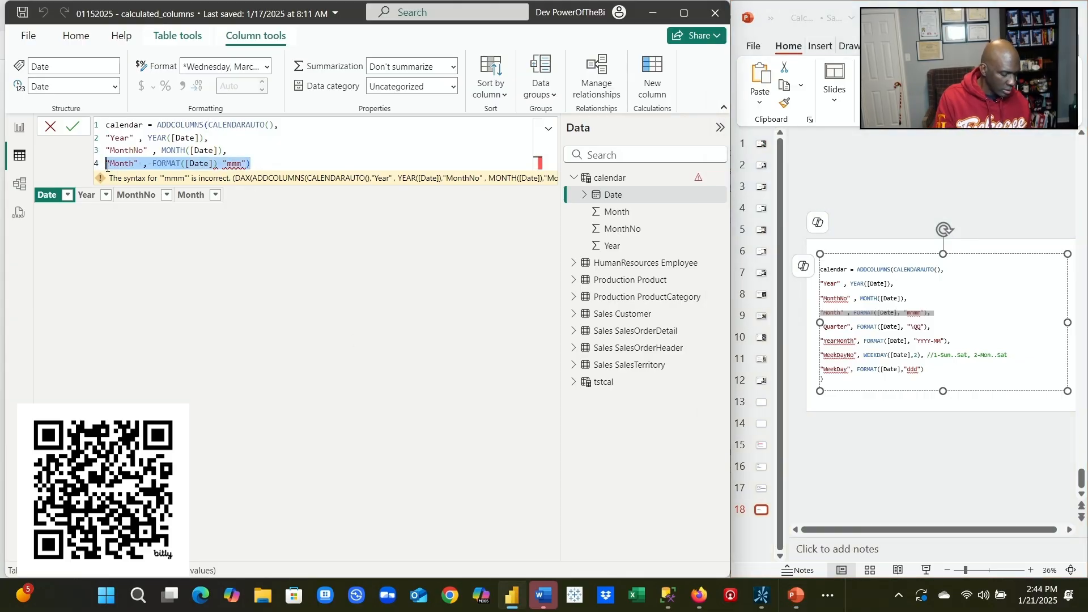
key(ctrl+v)
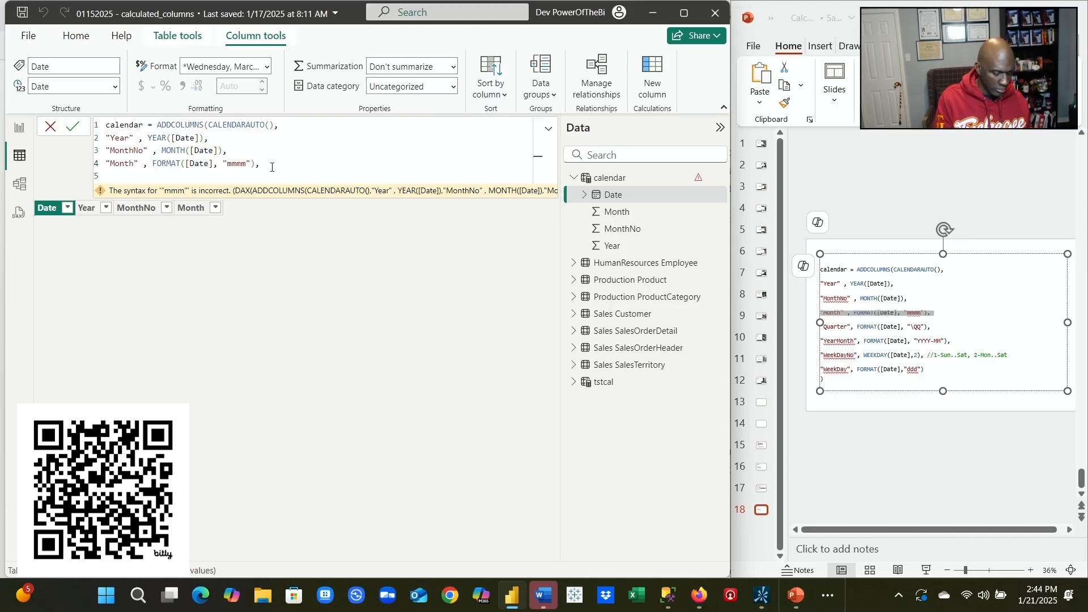
Remove the trailing comma from the Month line, close ADDCOLUMNS with a parenthesis on line 5, and commit the formula.
key(BackSpace)
key(Down)
text())
key(Return)
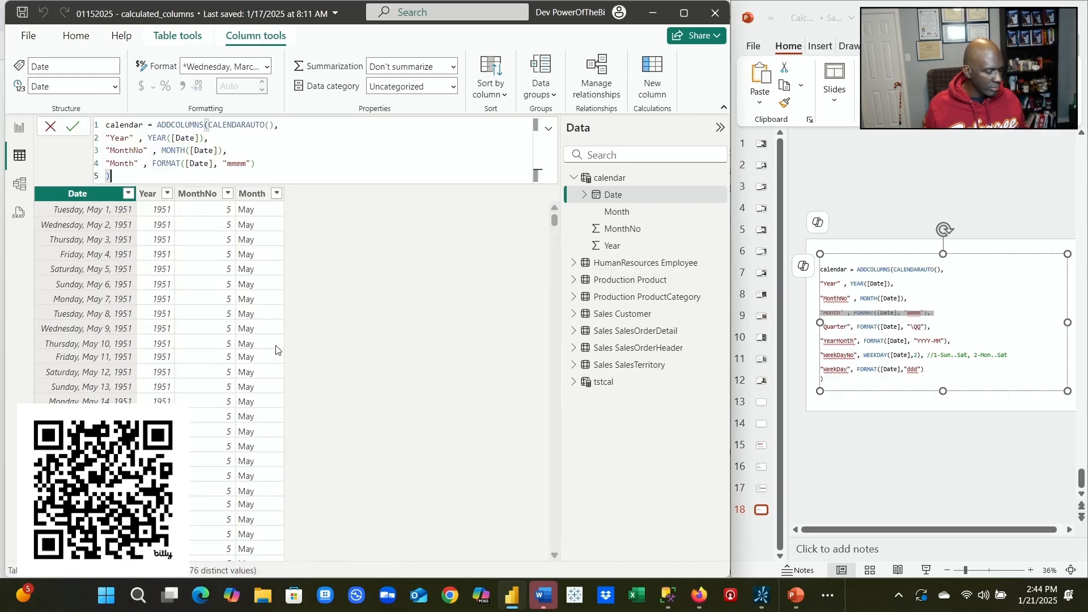
Change the Month column's format string to "mmm" and commit the calendar formula.
scroll(251, 305, down, 20)
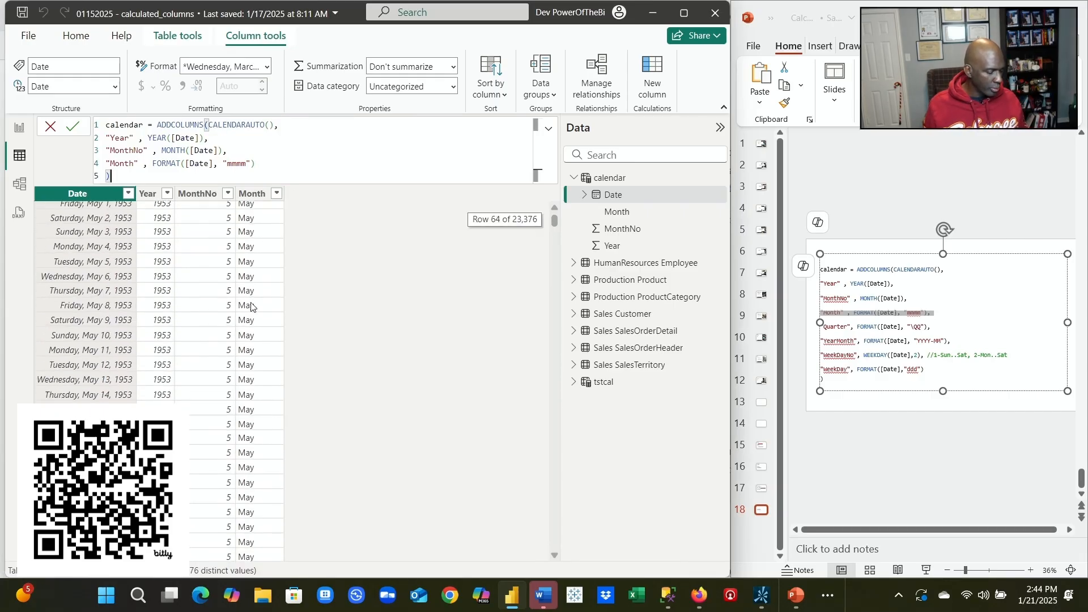
scroll(251, 306, down, 20)
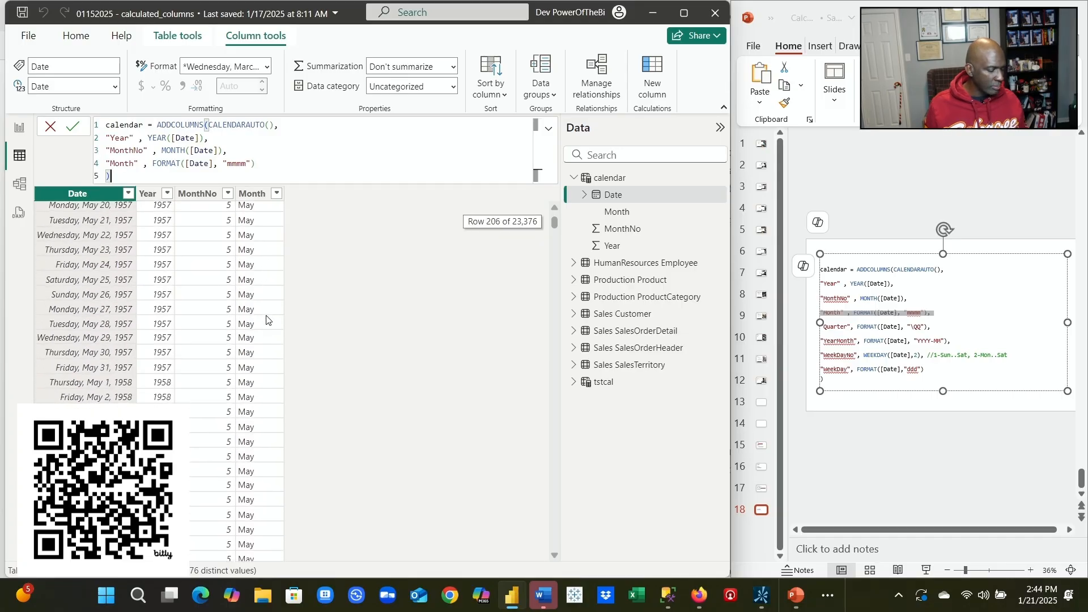
scroll(266, 317, down, 20)
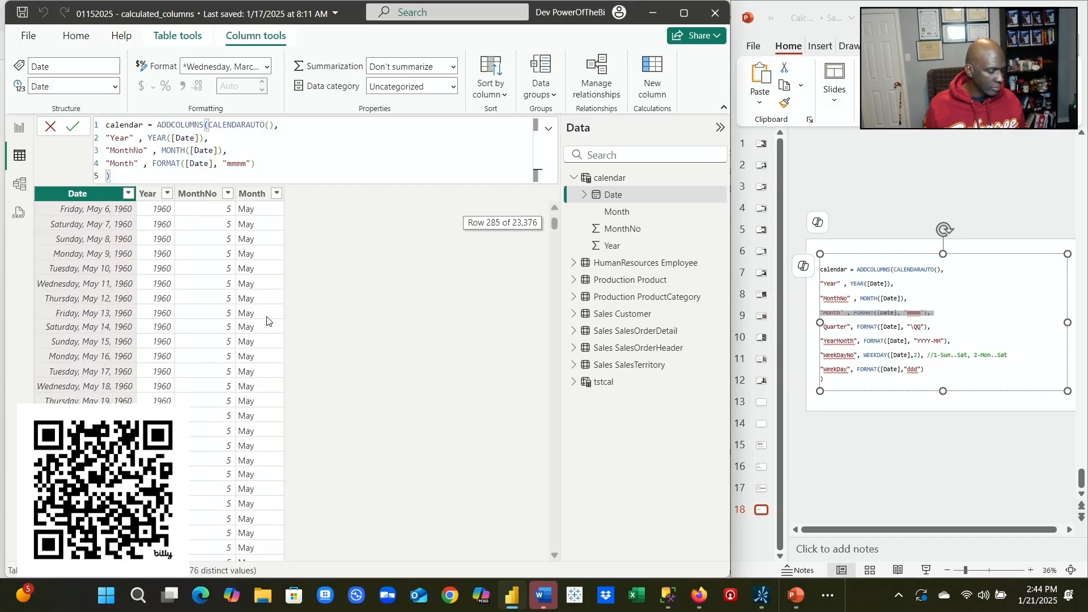
double_click(234, 163)
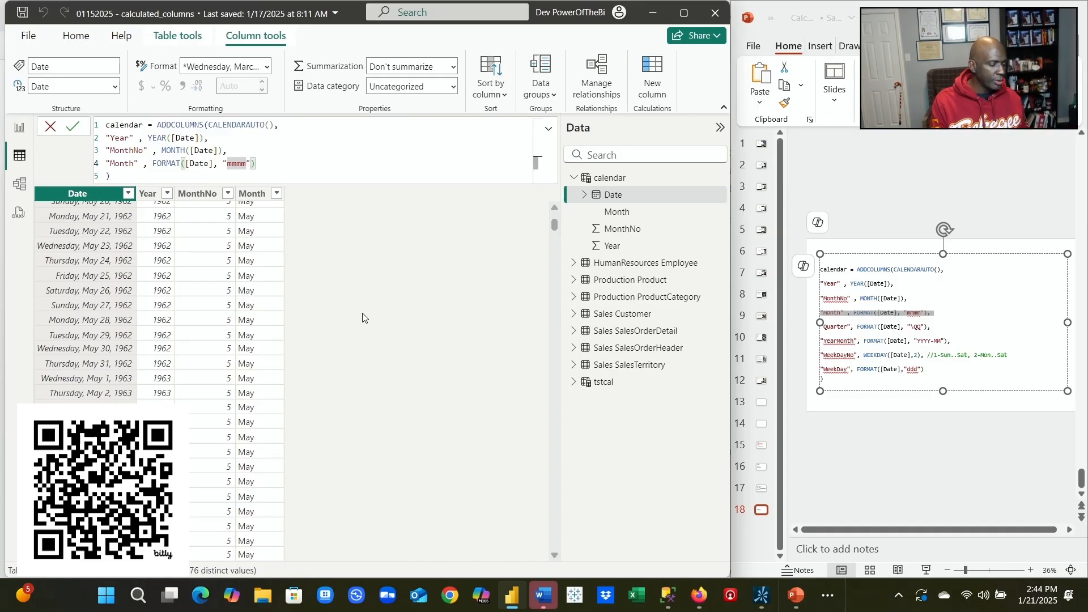
key(BackSpace)
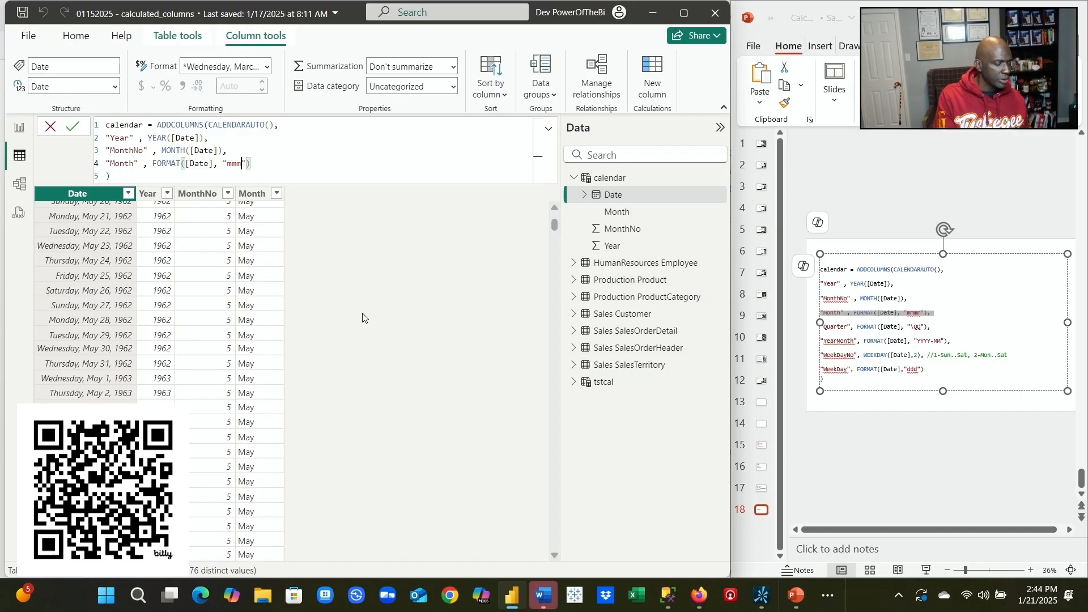
key(Return)
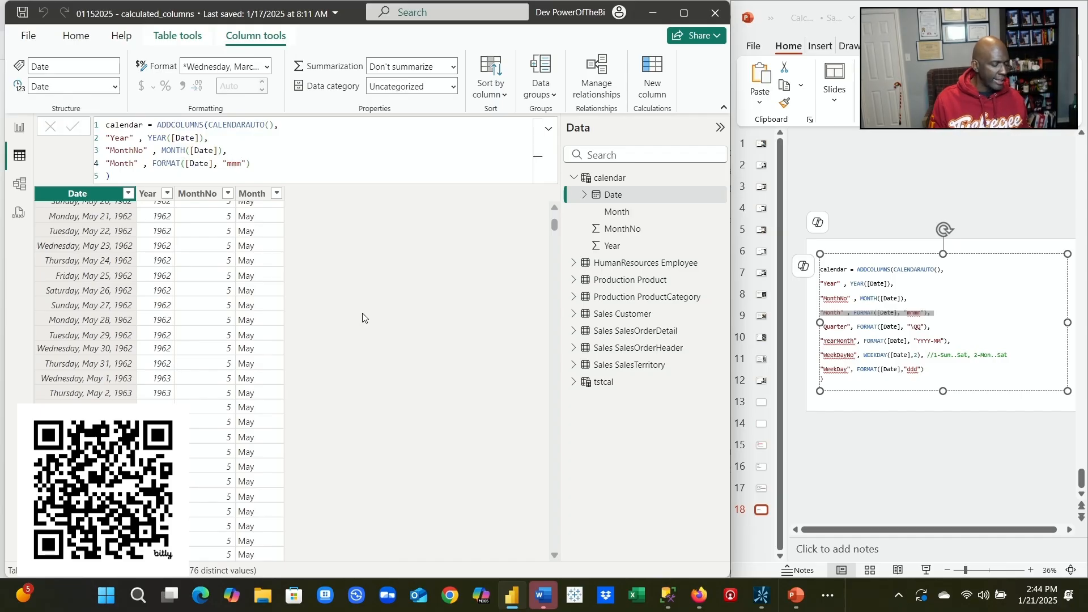
Review the distinct abbreviated month names in the Month column's filter list, keeping all values selected.
scroll(277, 283, down, 20)
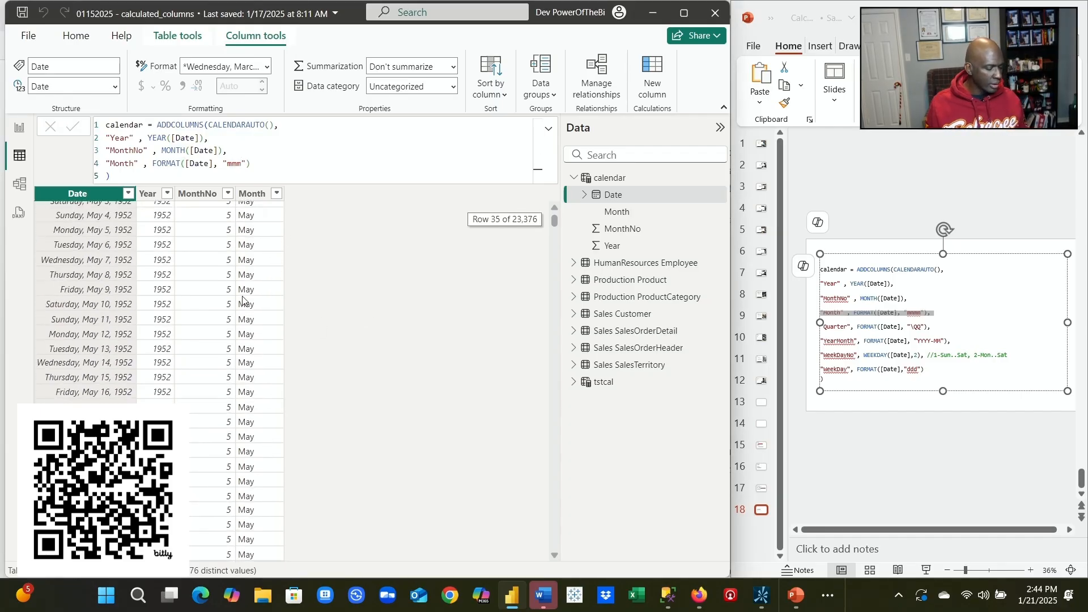
scroll(267, 272, down, 5)
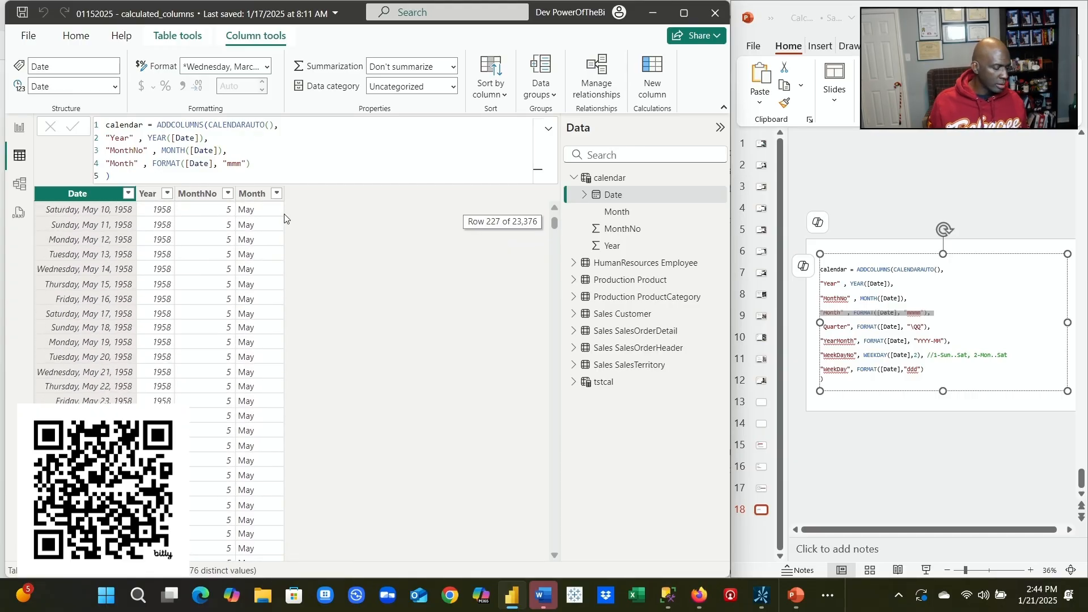
click(277, 193)
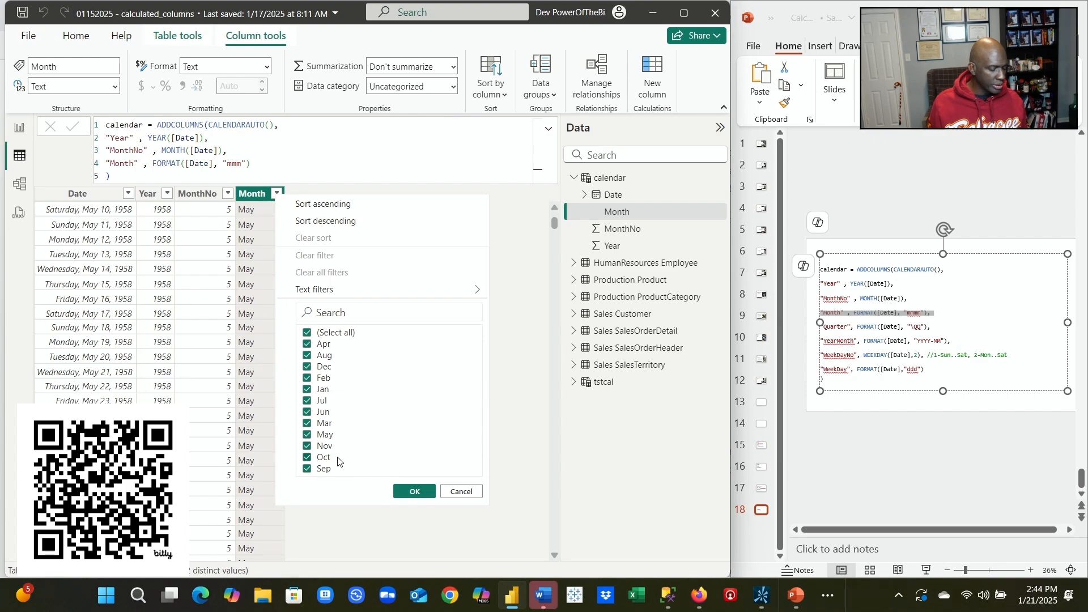
click(423, 493)
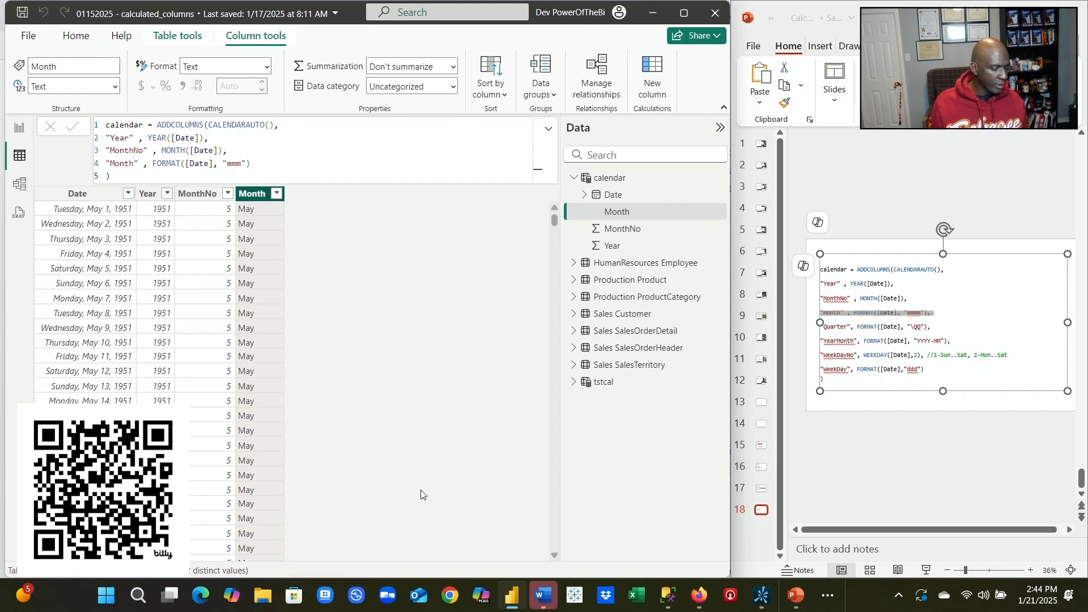
Set the Month column's format string to "mmmm", commit the formula, and open the column's filter list to review the names.
double_click(244, 164)
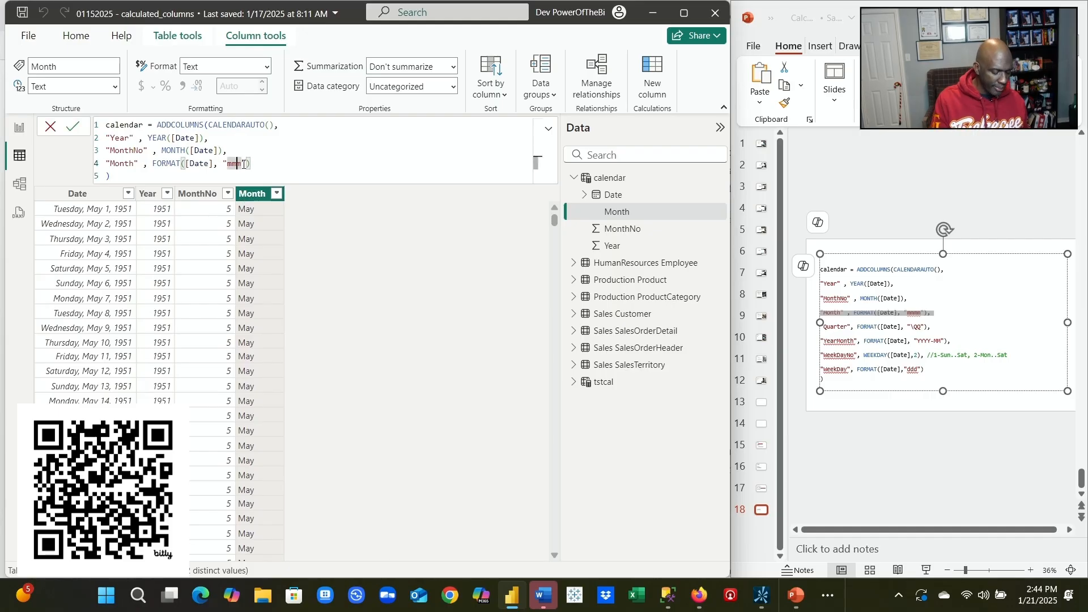
text(mmmm)
key(Return)
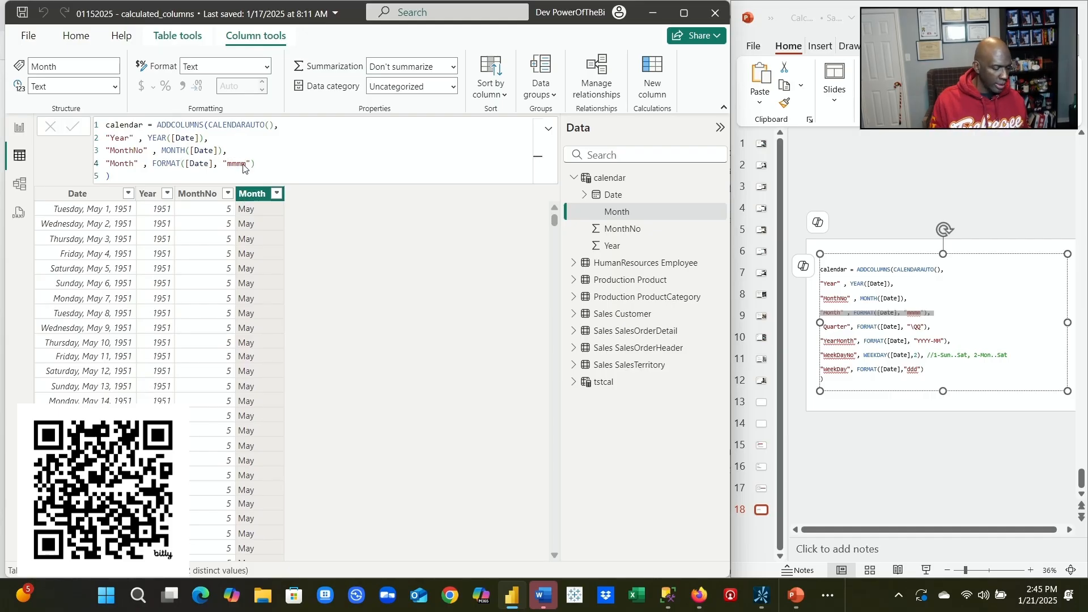
click(277, 195)
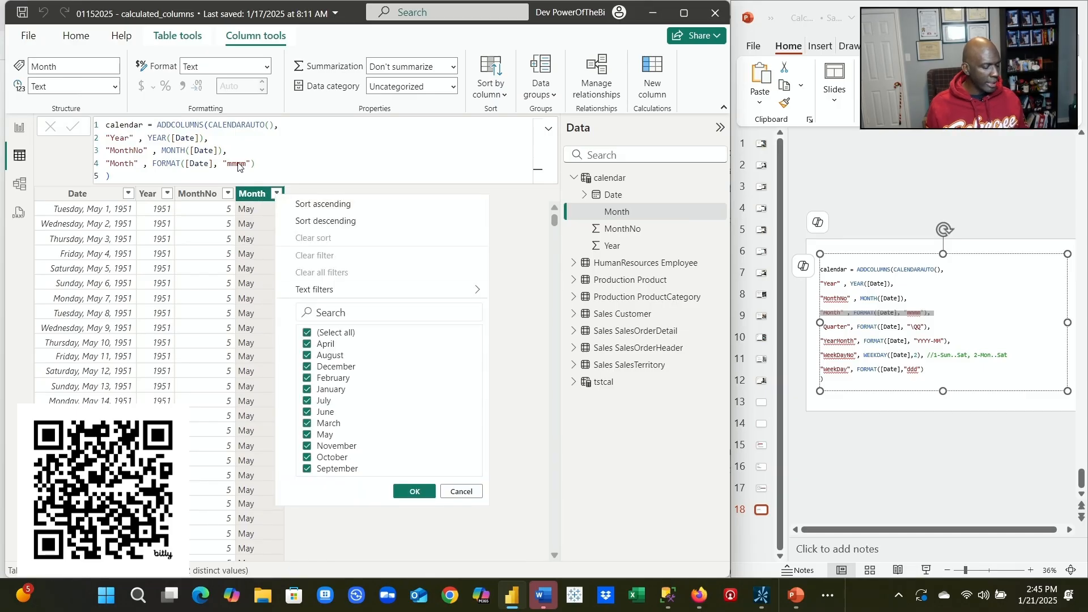
Add a trailing comma to the Month line of the calendar formula and open an empty line 5 below it.
click(270, 165)
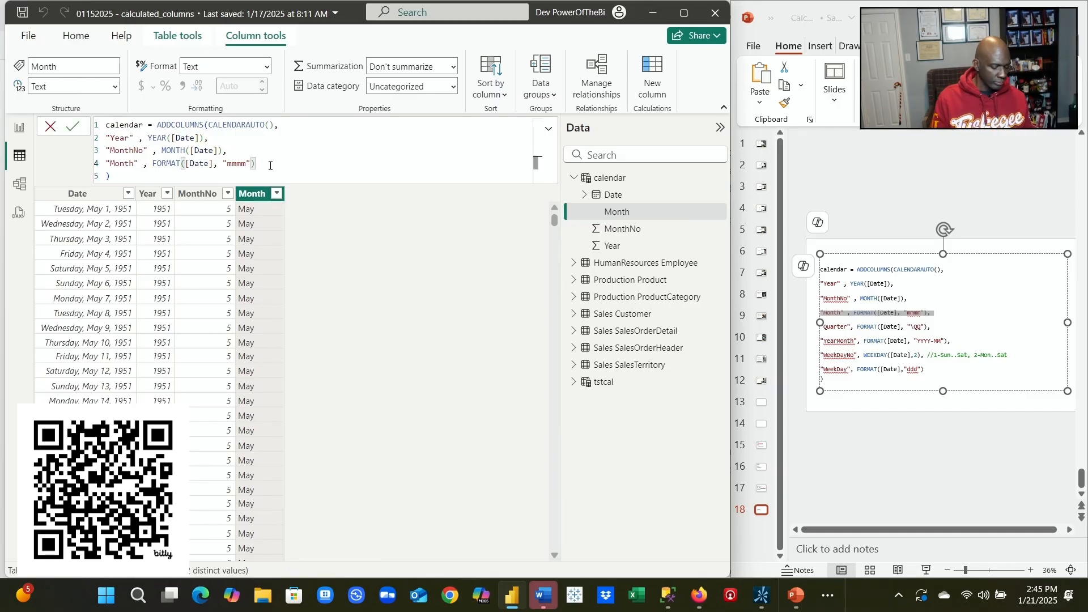
text(,)
key(shift+Return)
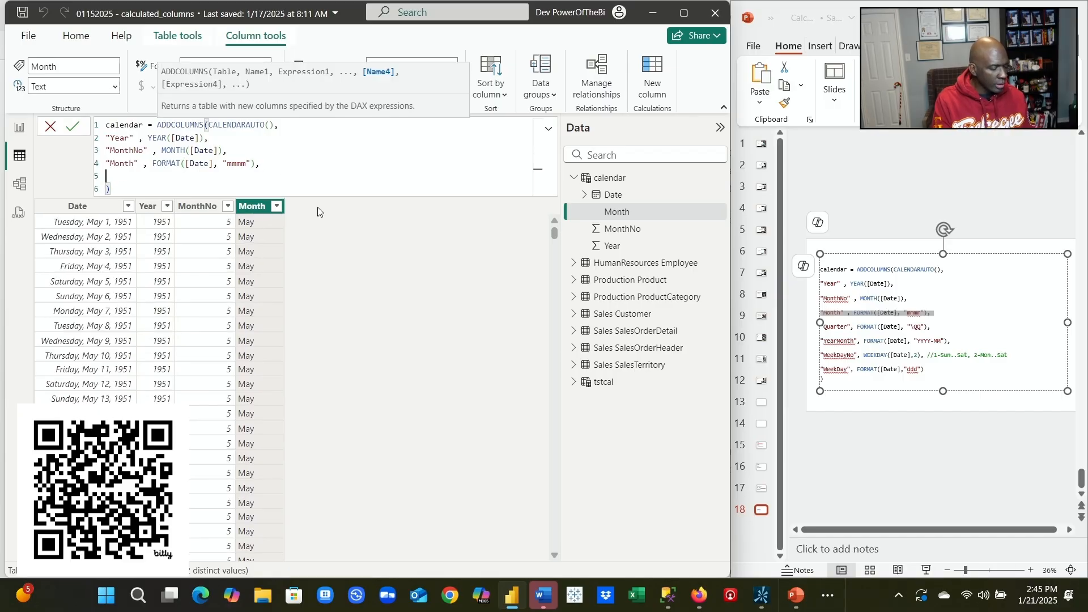
Begin a "Quarter" column on line 5 of the formula with FORMAT([Date] as its expression.
text(")
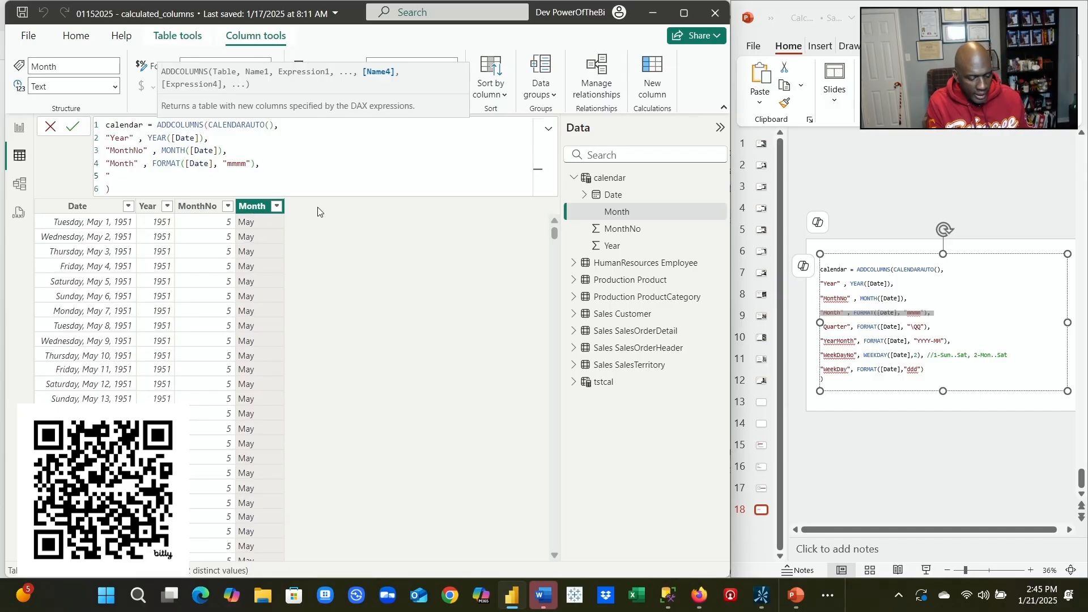
text(Qu)
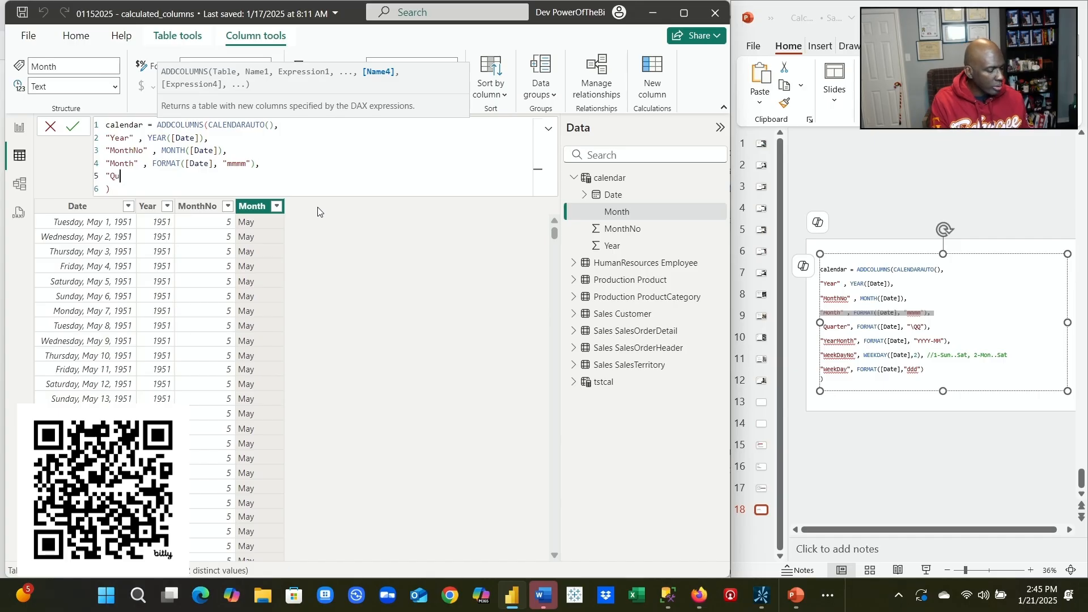
text(arter)
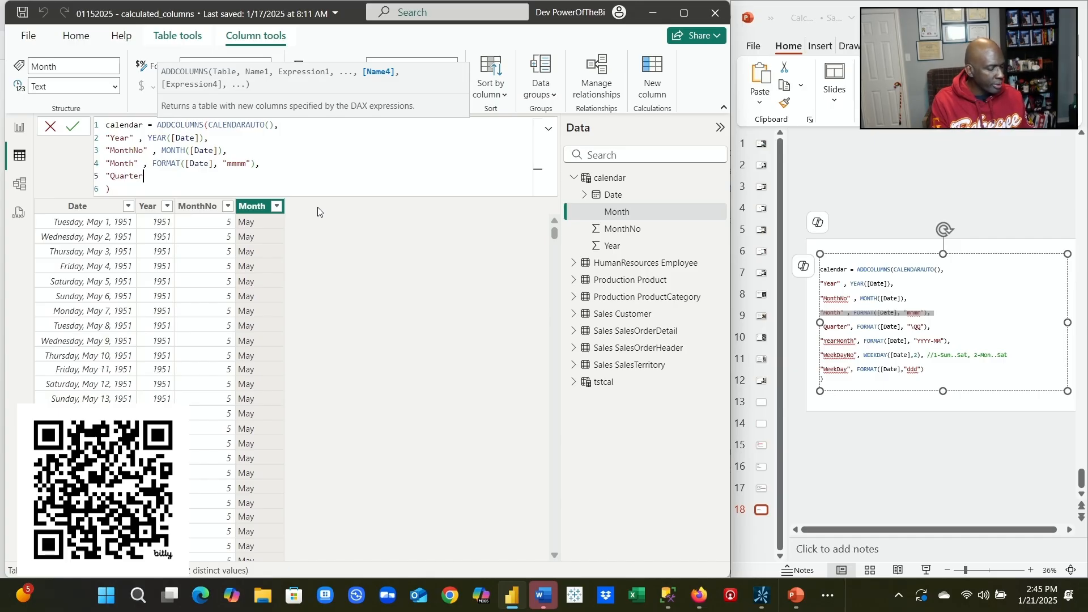
text(" )
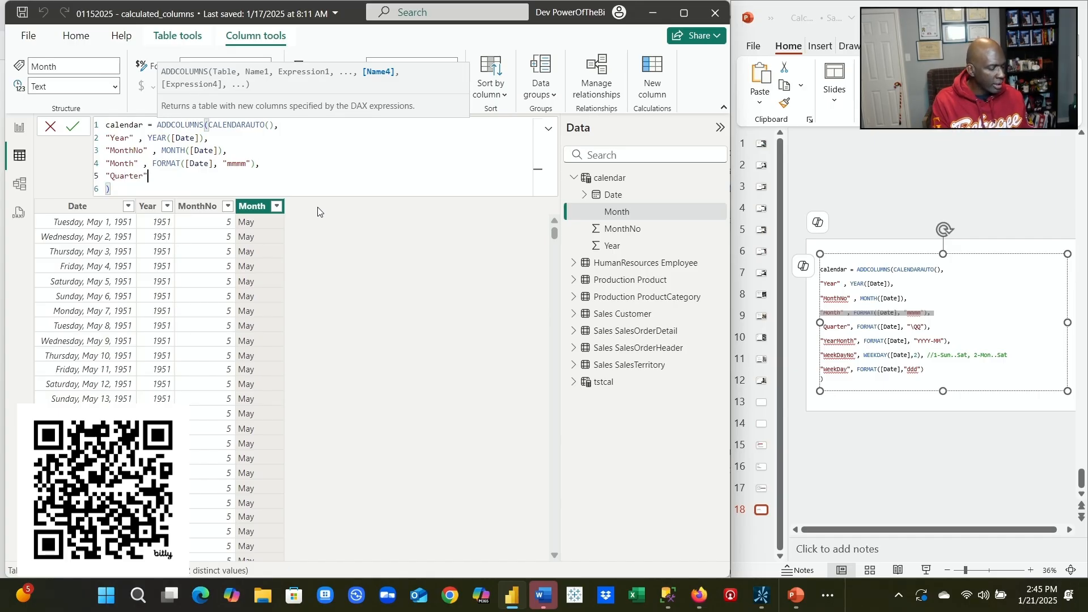
text(,)
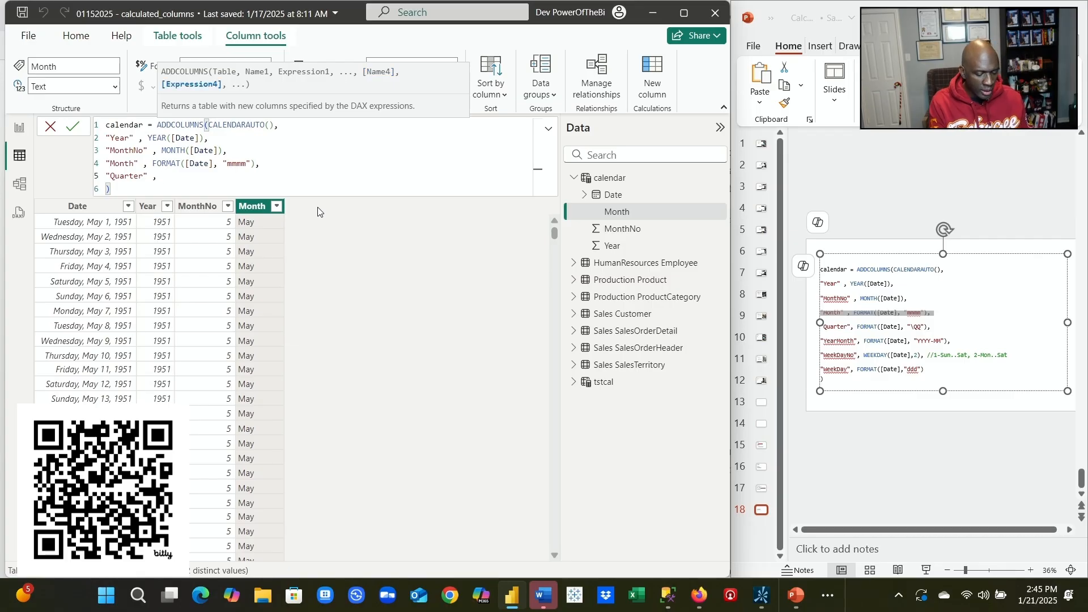
text(  FORMAT)
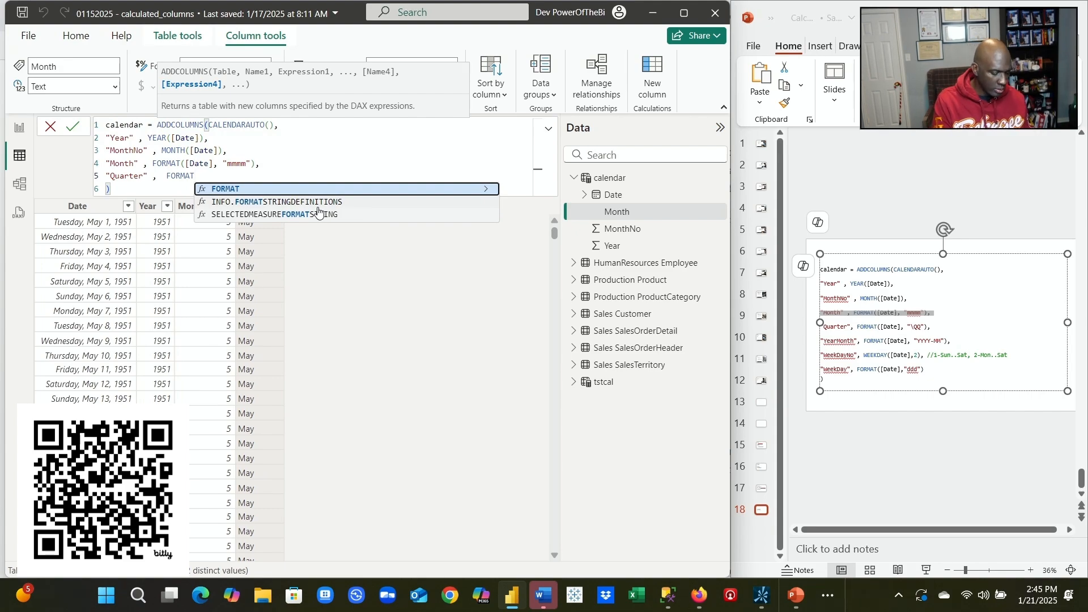
text(()
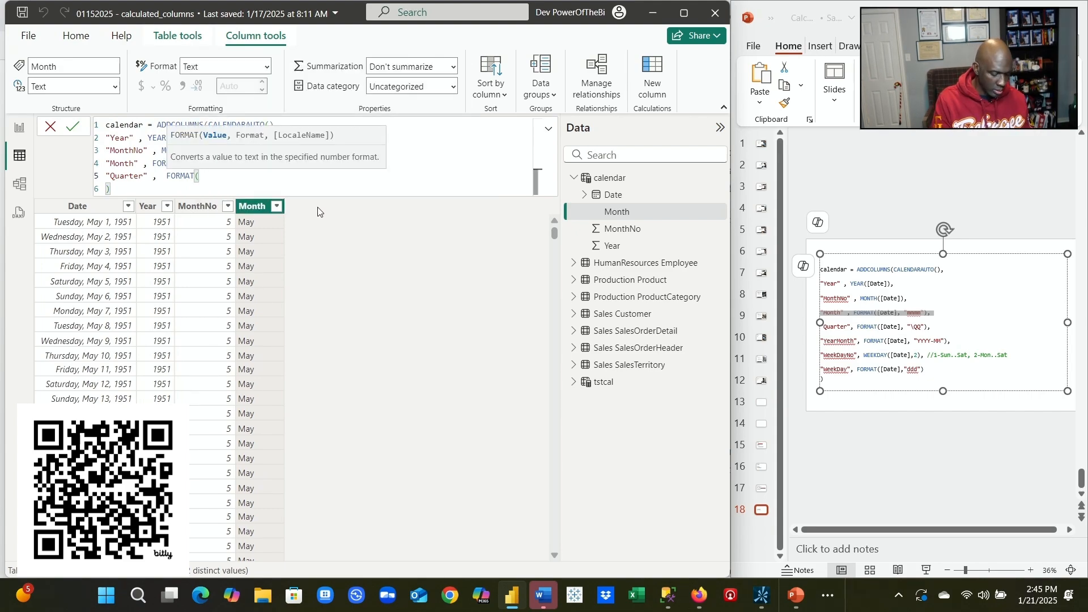
text([)
key(Tab)
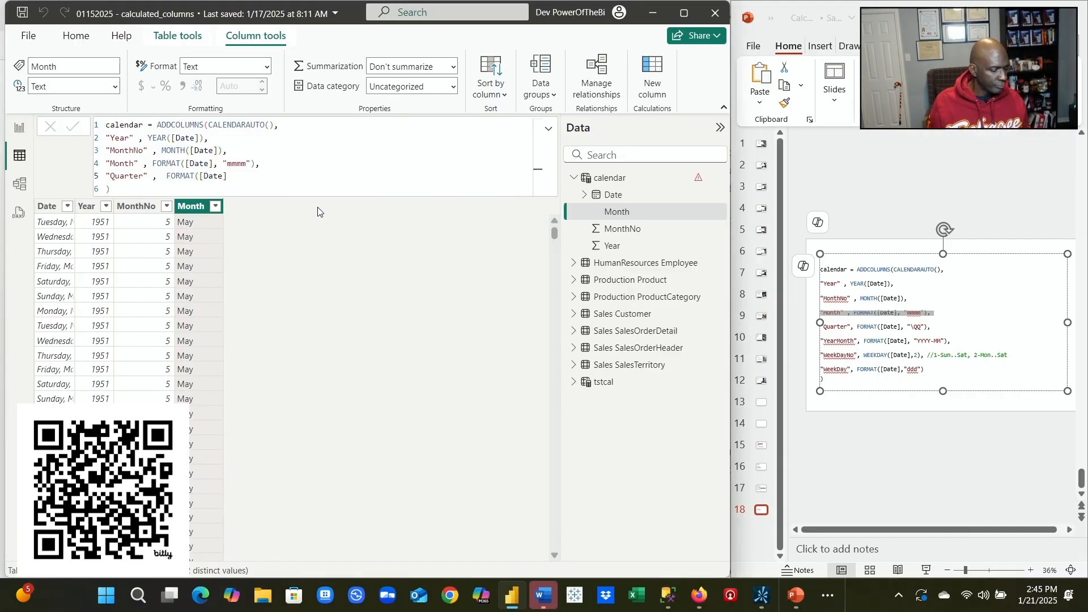
Close FORMAT with a parenthesis on the Quarter line and remove the extra closing parenthesis on line 6.
click(244, 176)
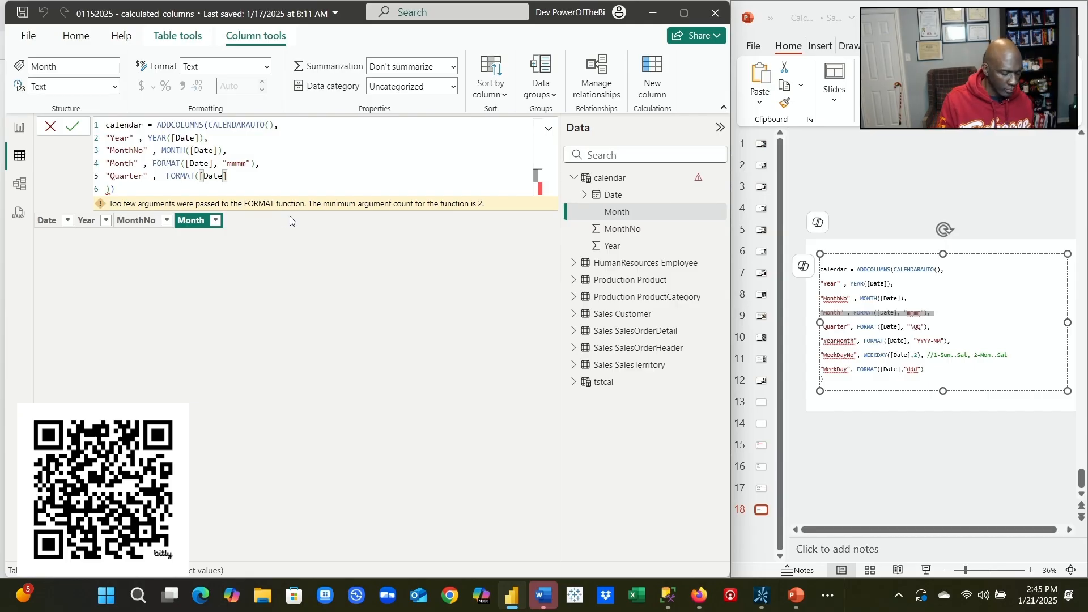
text())
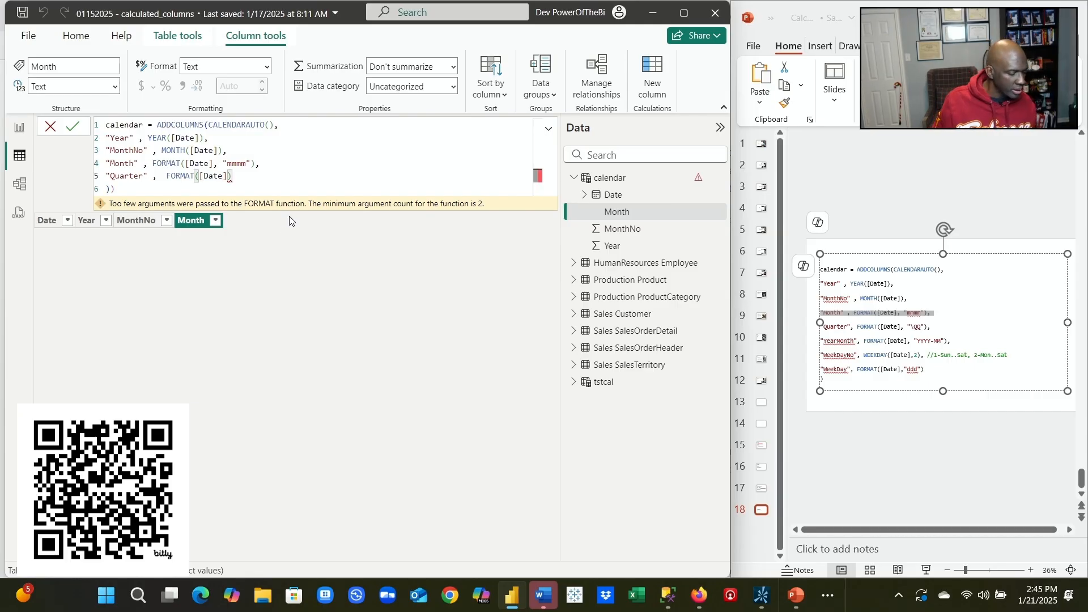
click(134, 195)
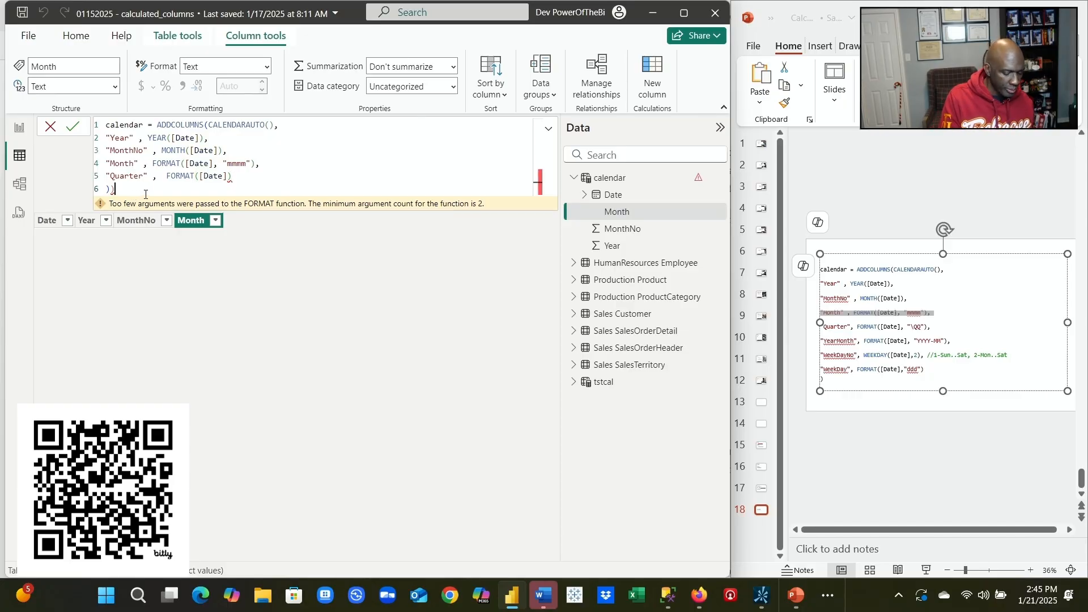
key(BackSpace)
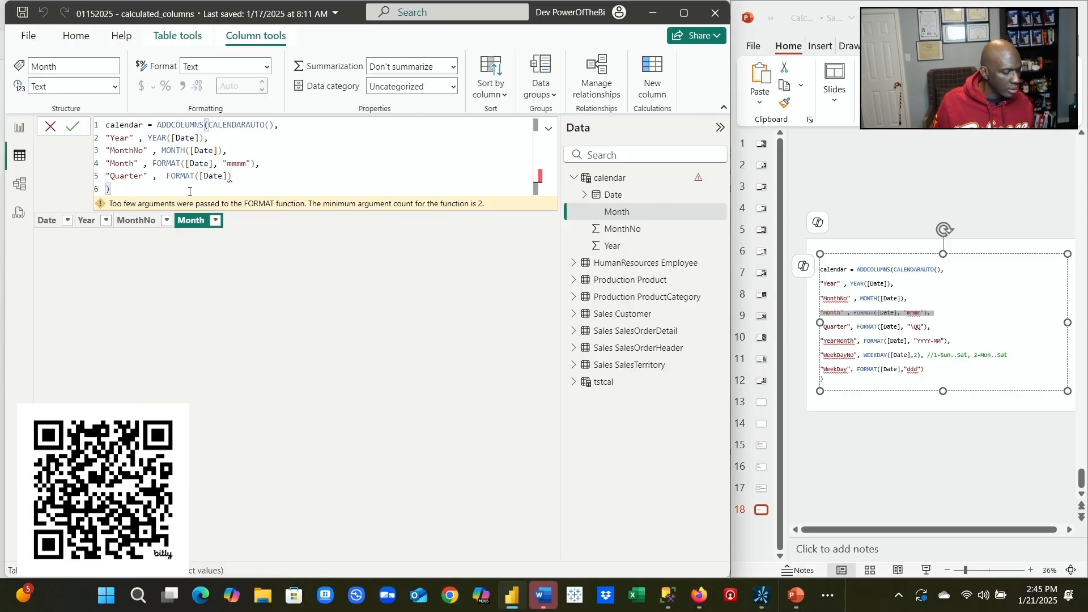
click(258, 175)
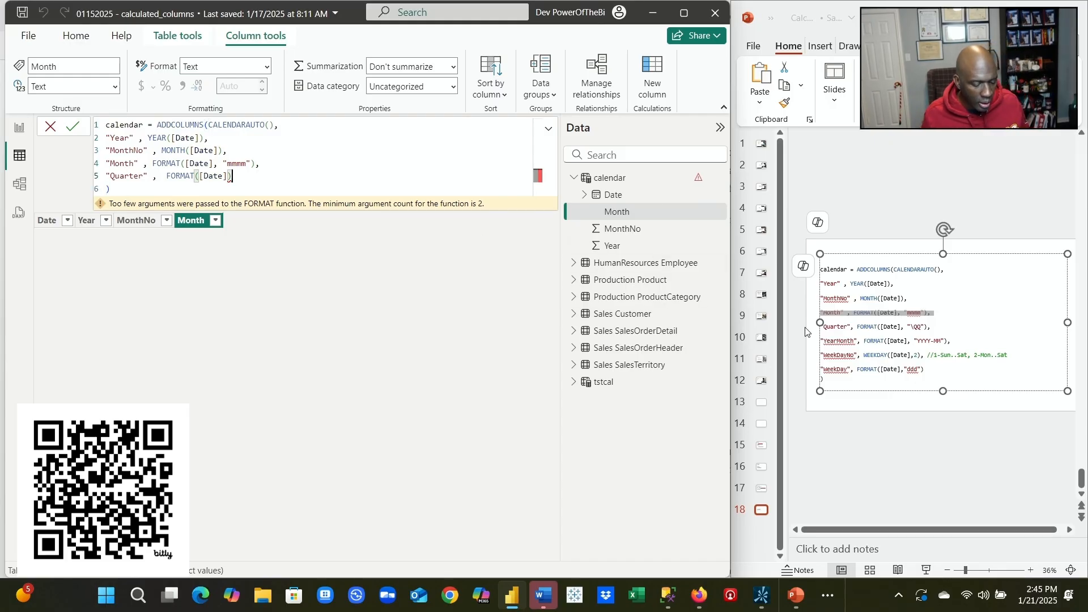
Switch to the PowerPoint slide and copy the Quarter line of the reference formula.
click(913, 328)
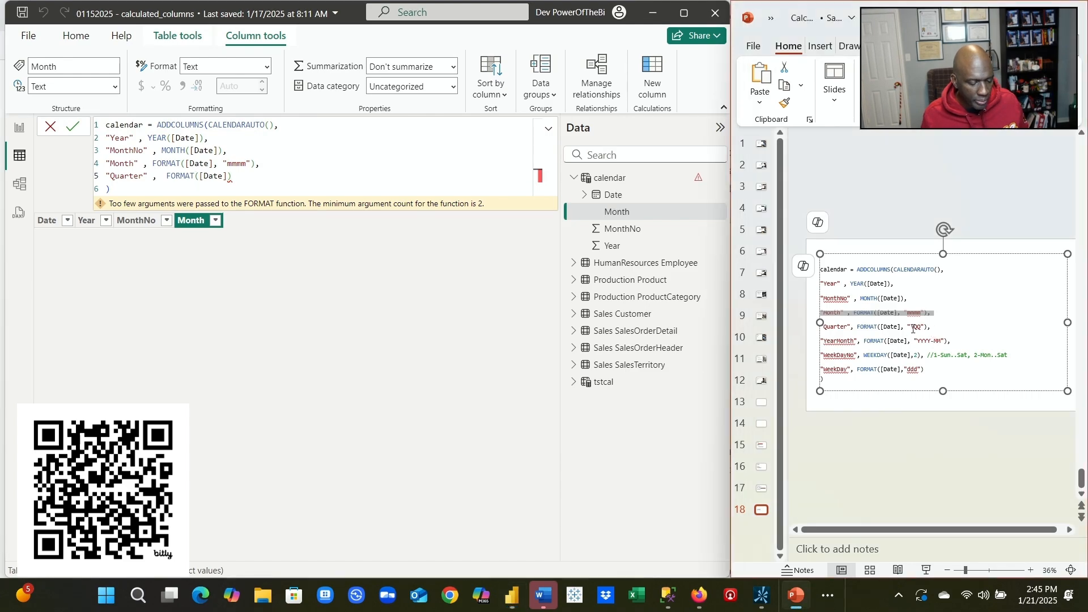
click(934, 332)
double_click(936, 332)
click(936, 333)
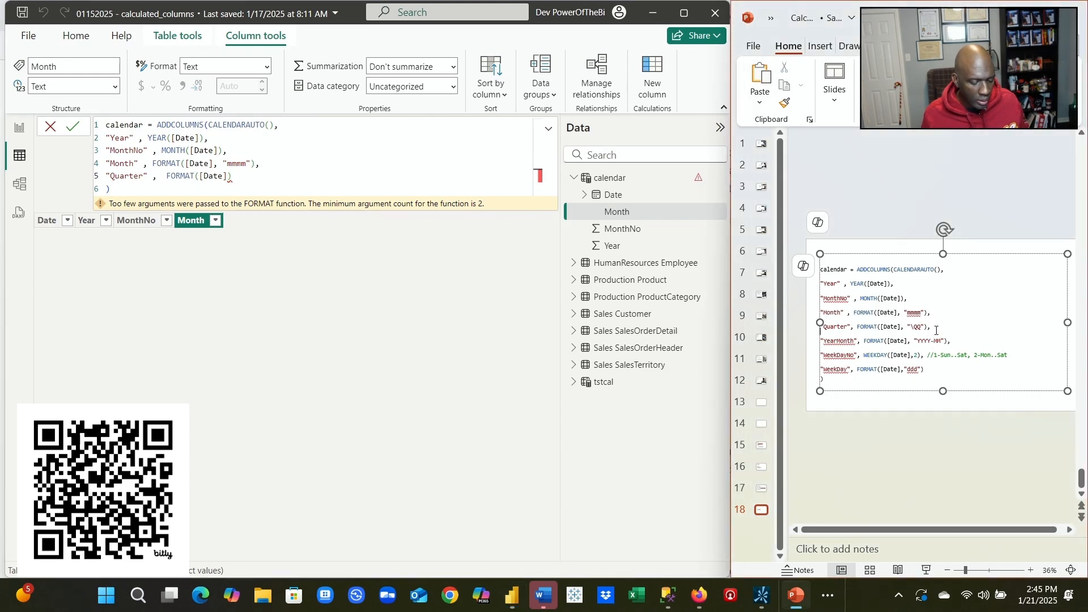
triple_click(924, 324)
drag(929, 327, 816, 328)
key(ctrl+c)
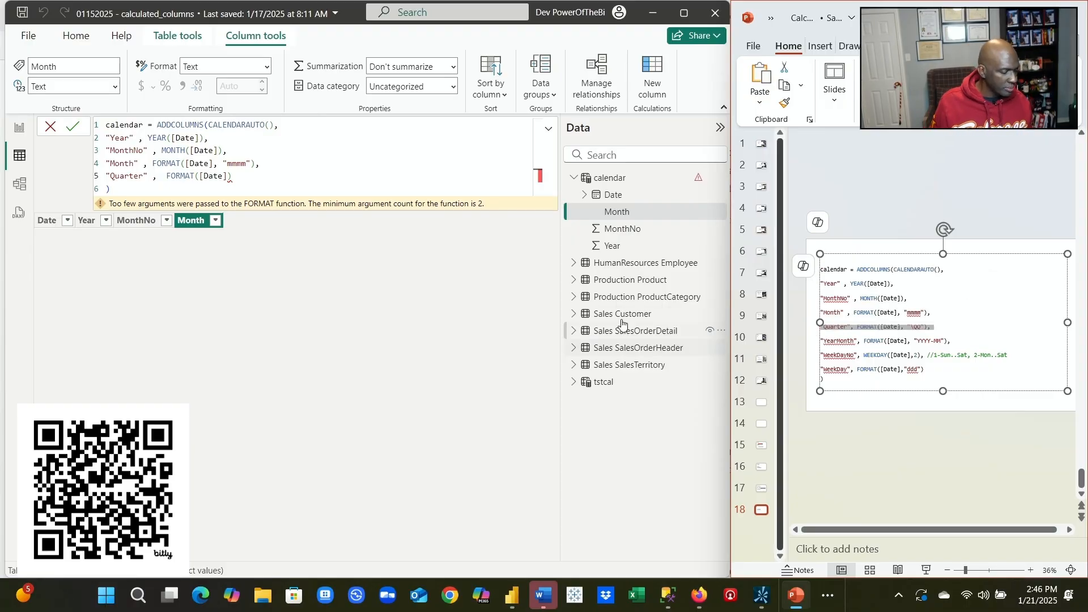
In Power BI, replace line 5 with the copied "Quarter", FORMAT([Date], "\QQ"), and commit the formula.
click(146, 184)
click(95, 179)
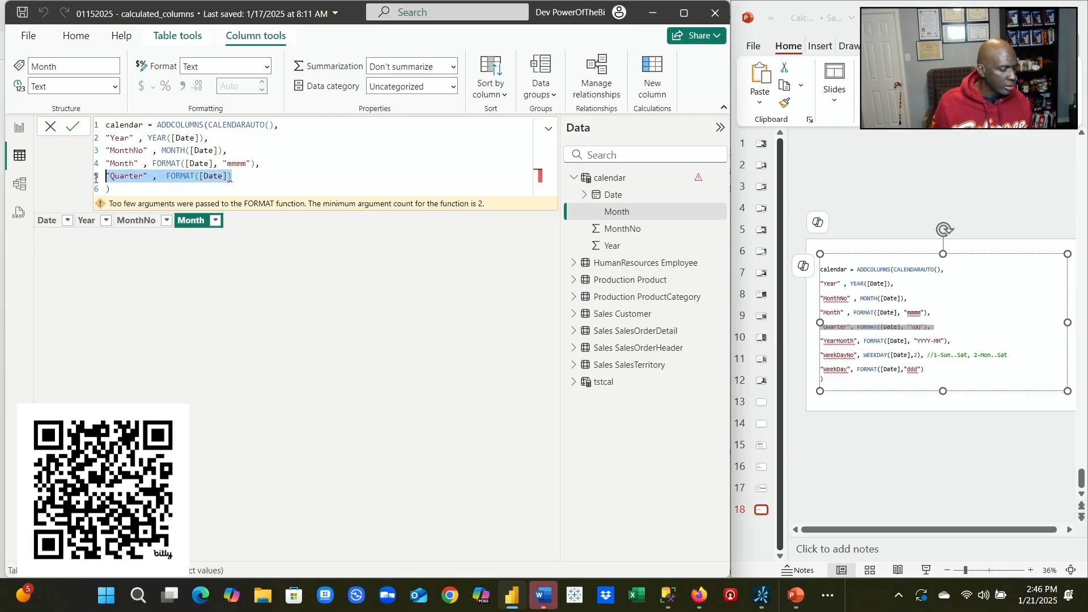
key(ctrl+v)
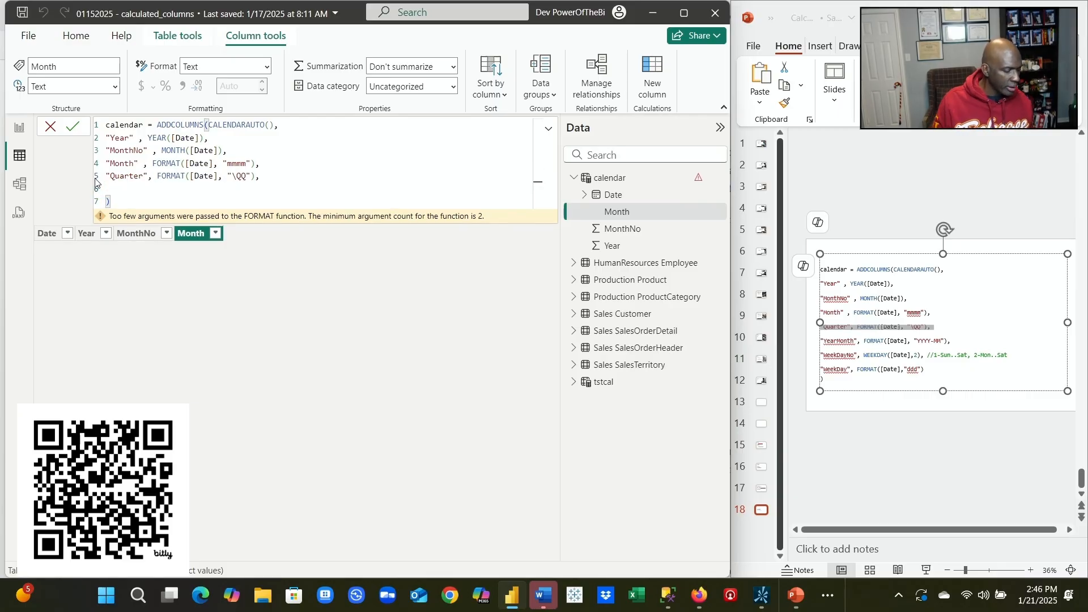
click(221, 201)
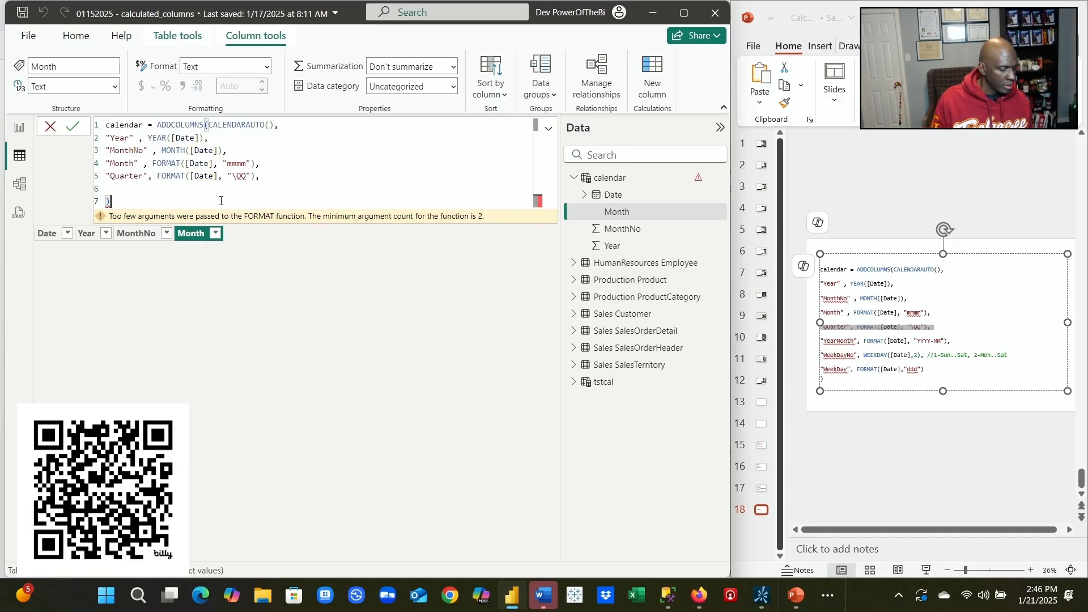
key(Return)
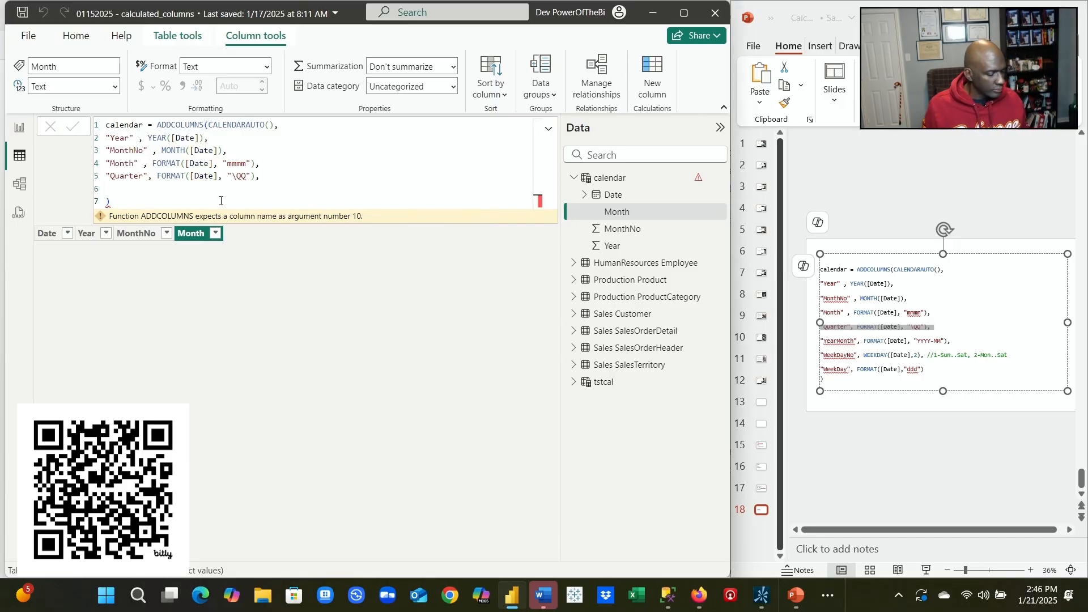
Remove the trailing comma from the Quarter line, commit the formula, and review the Quarter filter list with all values kept selected.
click(222, 206)
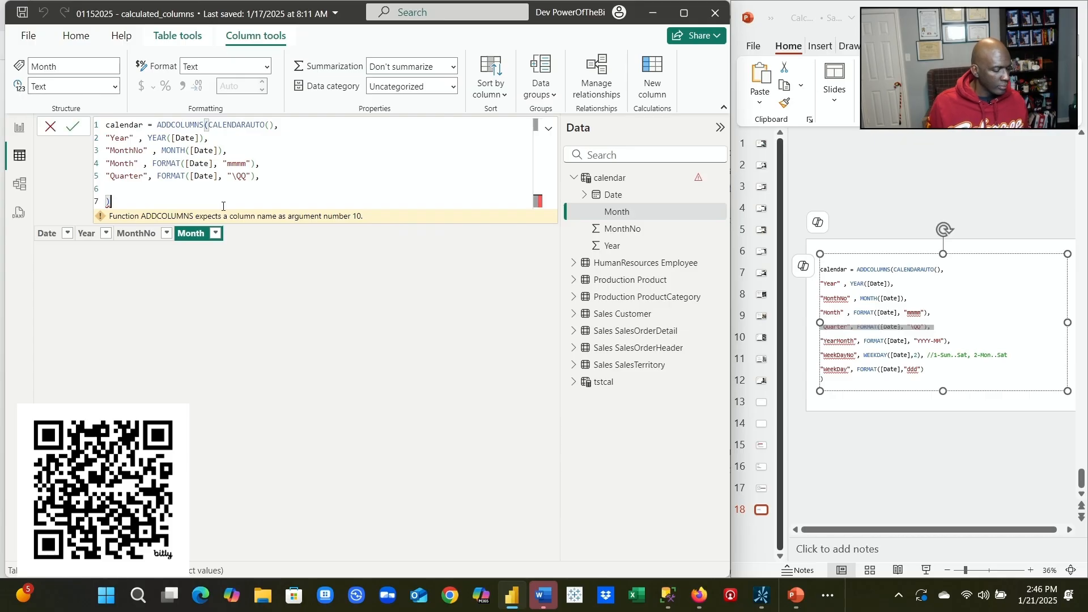
click(273, 181)
key(BackSpace)
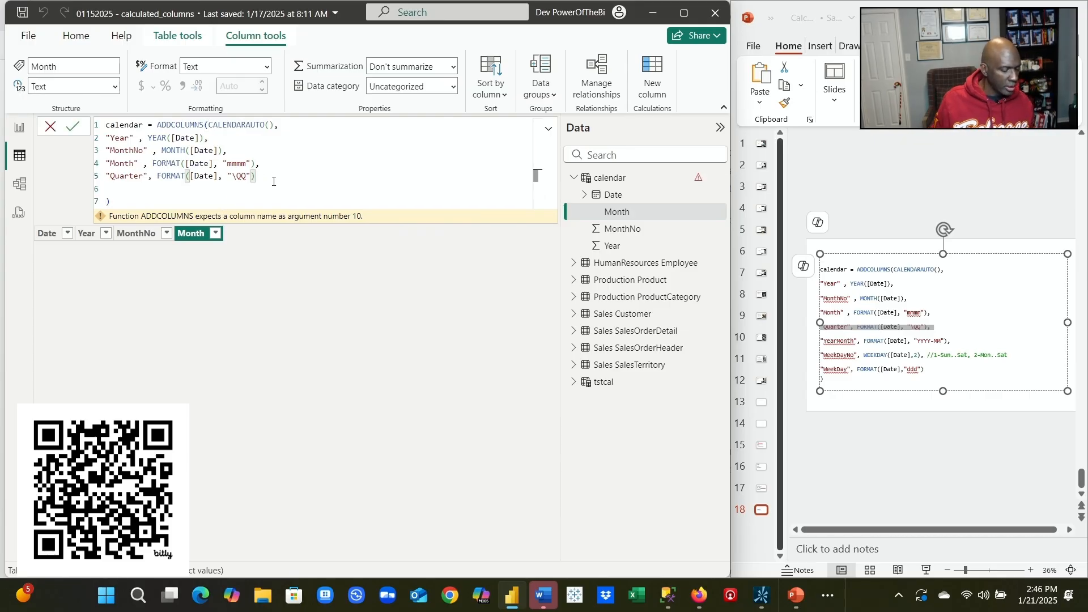
key(Return)
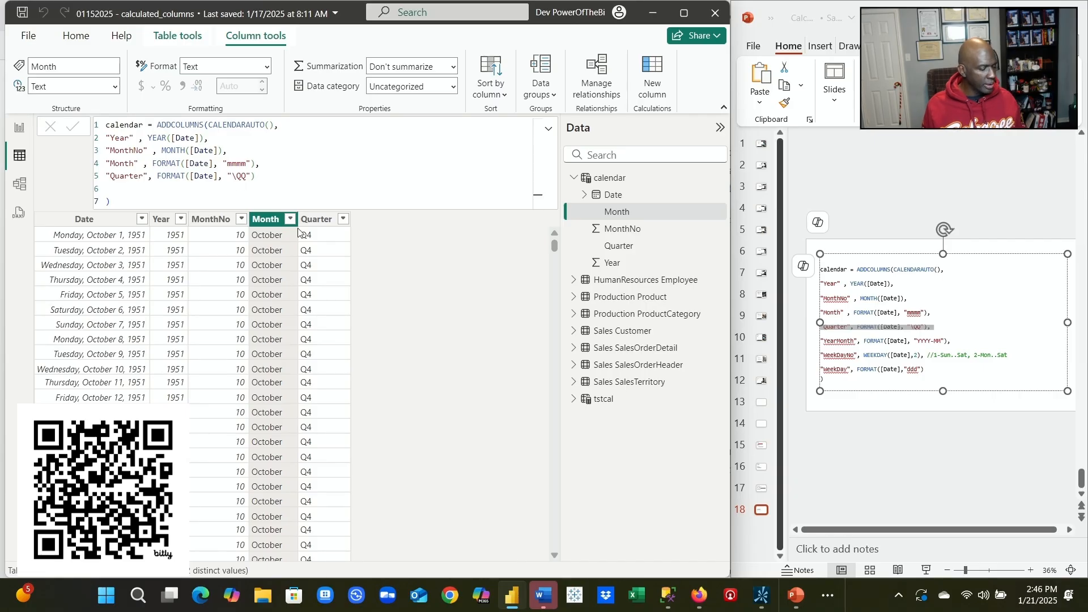
click(343, 218)
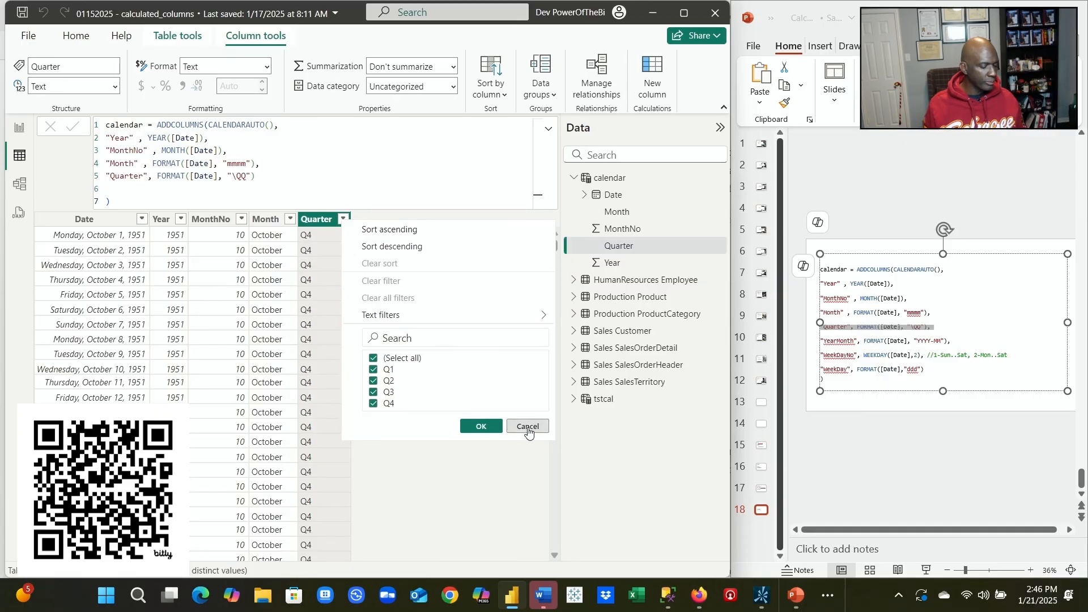
click(479, 426)
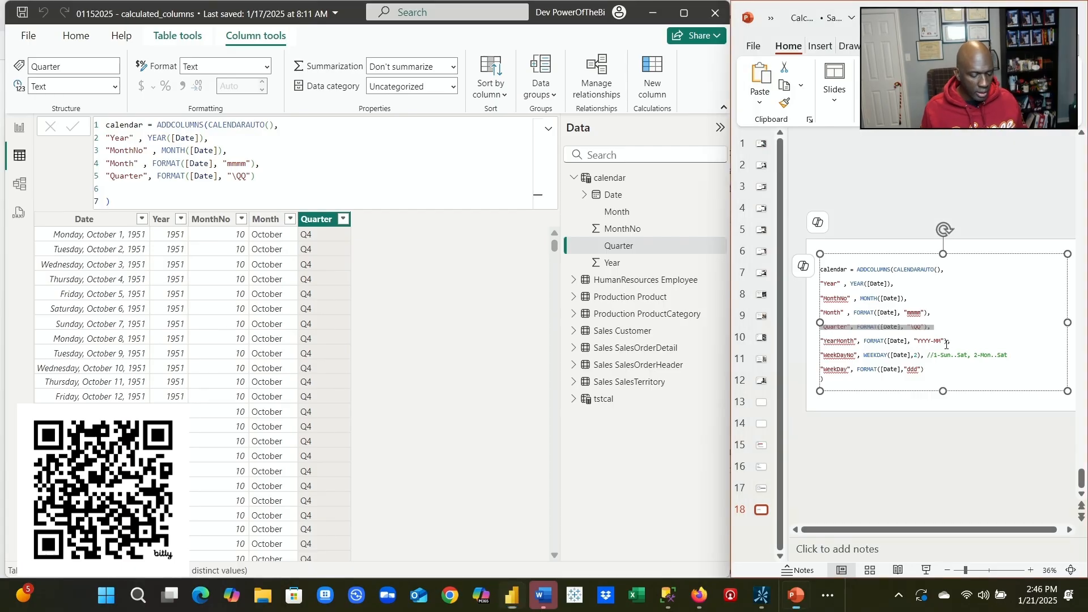
Copy the YearMonth line from the PowerPoint slide, add "YearMonth", FORMAT([Date], "YYYY-MM"), after a comma on the Quarter line in Power BI, and commit.
drag(953, 341, 814, 347)
key(ctrl+c)
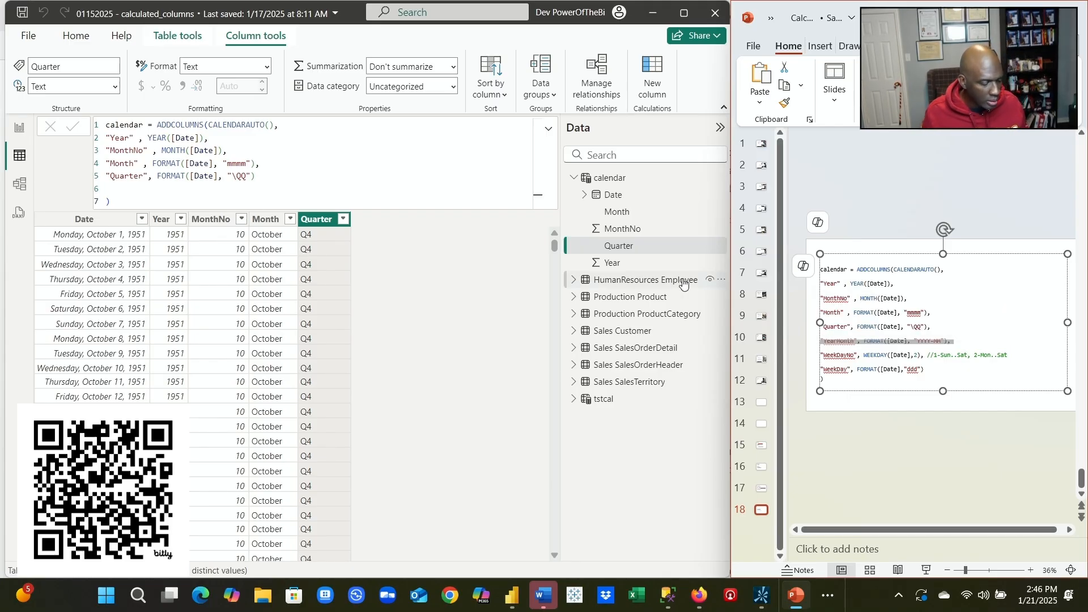
click(288, 175)
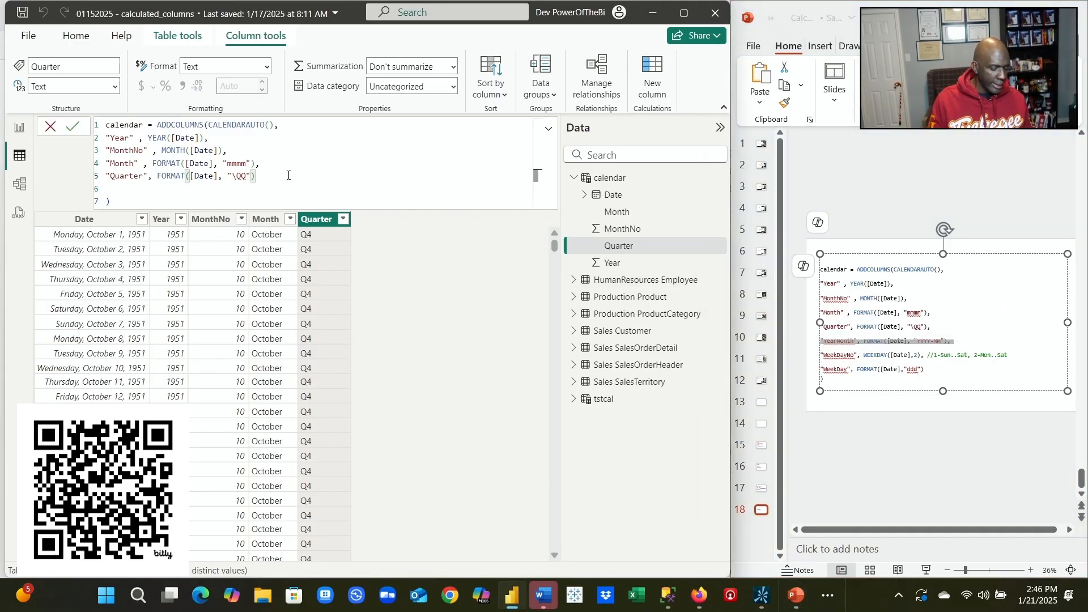
text(,)
key(Return)
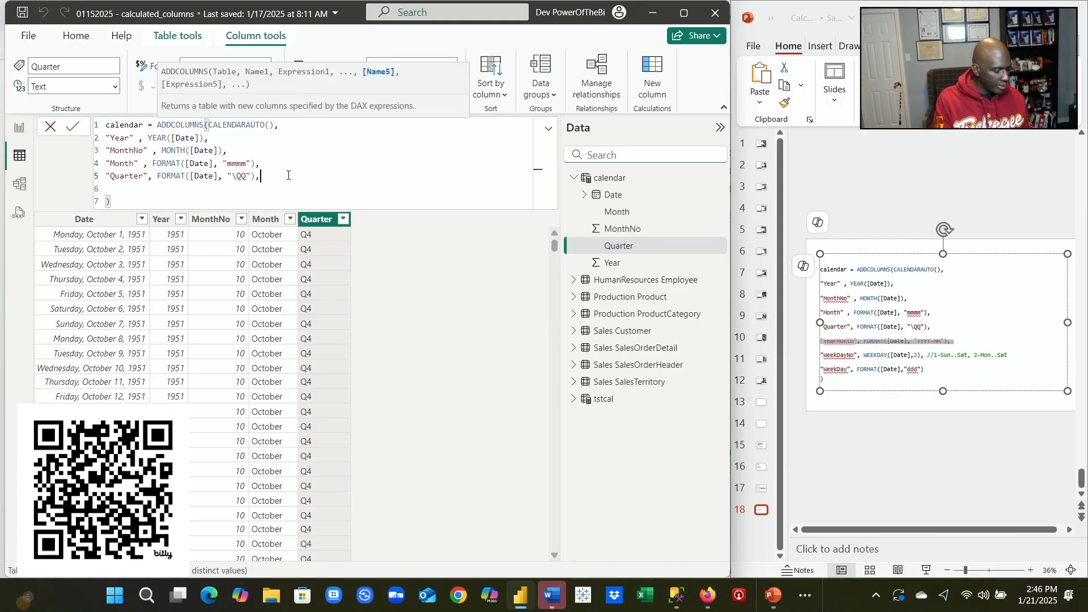
key(ctrl+v)
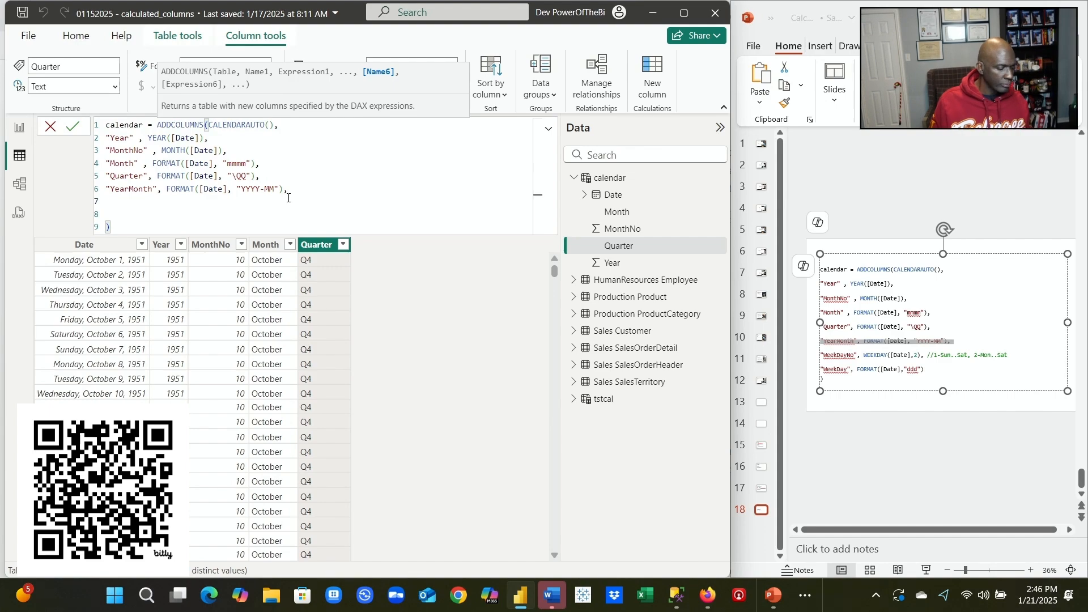
key(Return)
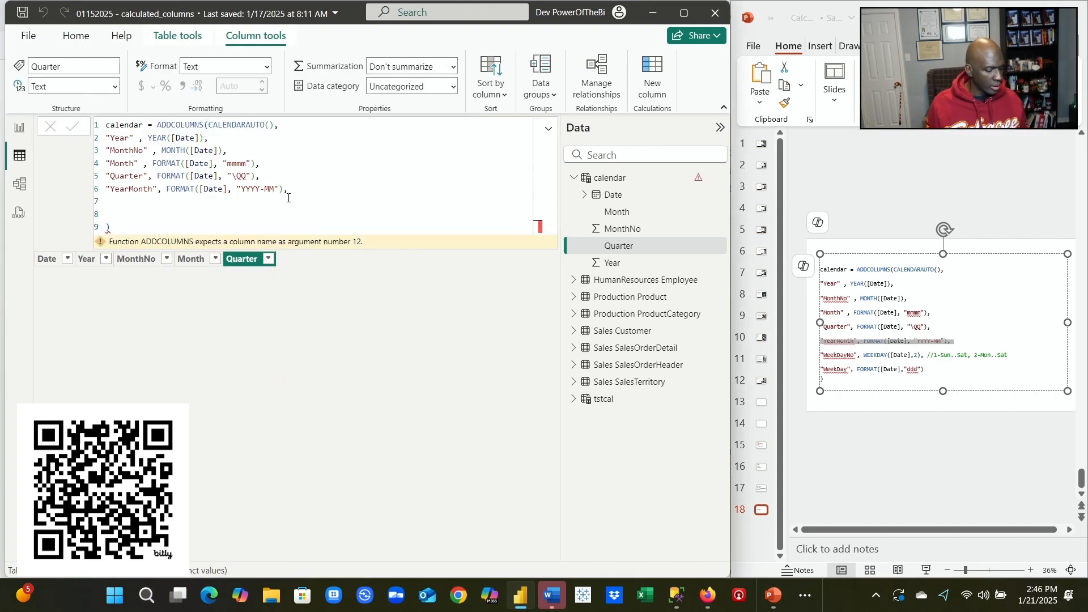
Remove the trailing comma from the YearMonth line and commit the calendar formula.
click(301, 199)
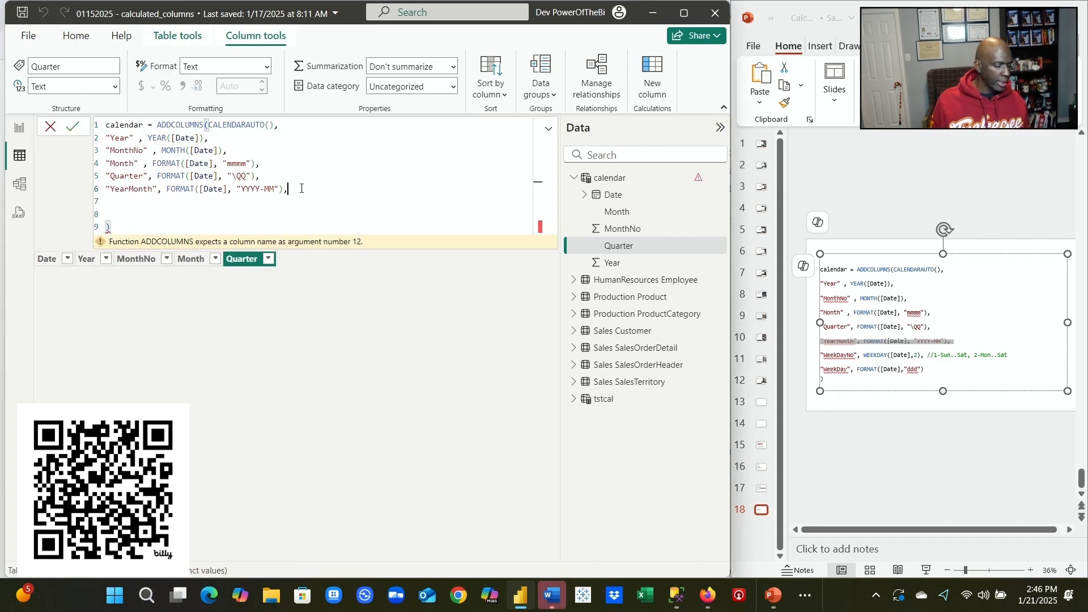
click(301, 188)
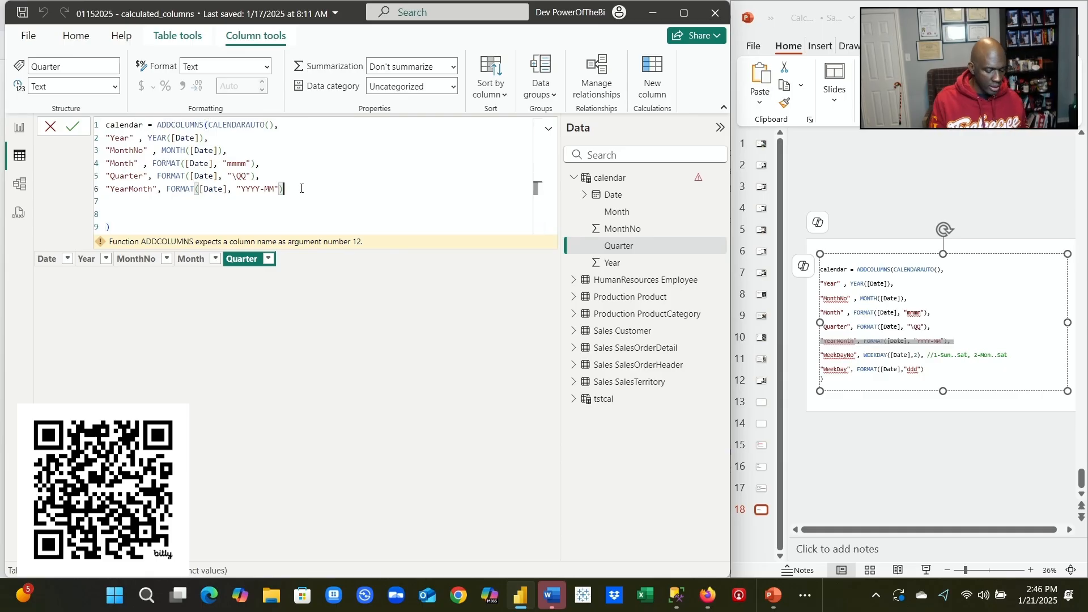
key(BackSpace)
key(Return)
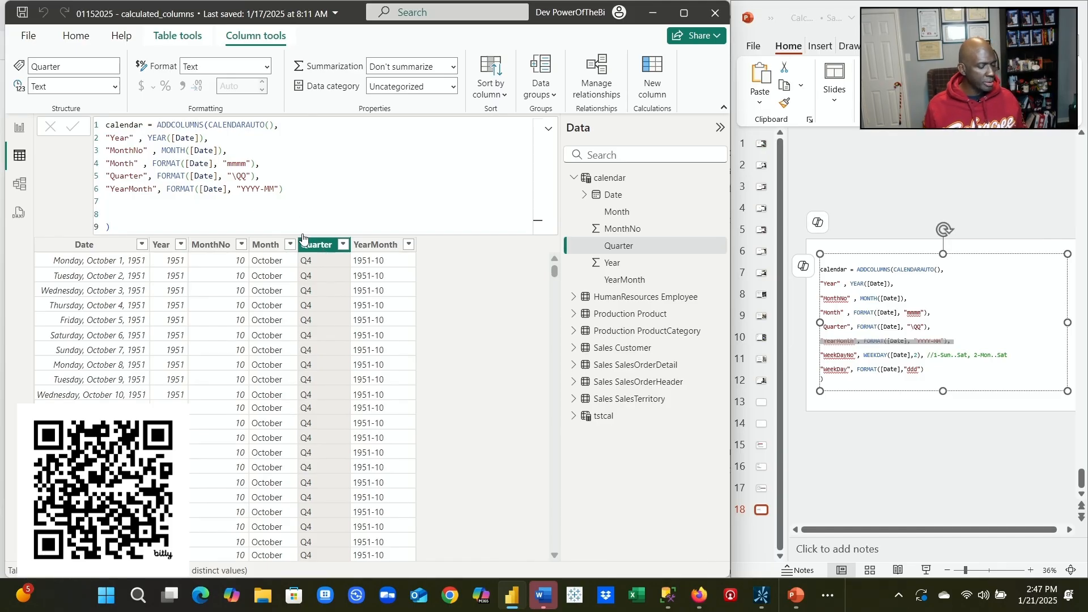
Add a comma to the YearMonth line and insert "WeekDayNo", WEEKDAY([Date],2), //1-Sun..Sat, 2-Mon..Sat on line 7, copied from the PowerPoint slide.
click(293, 193)
text(,)
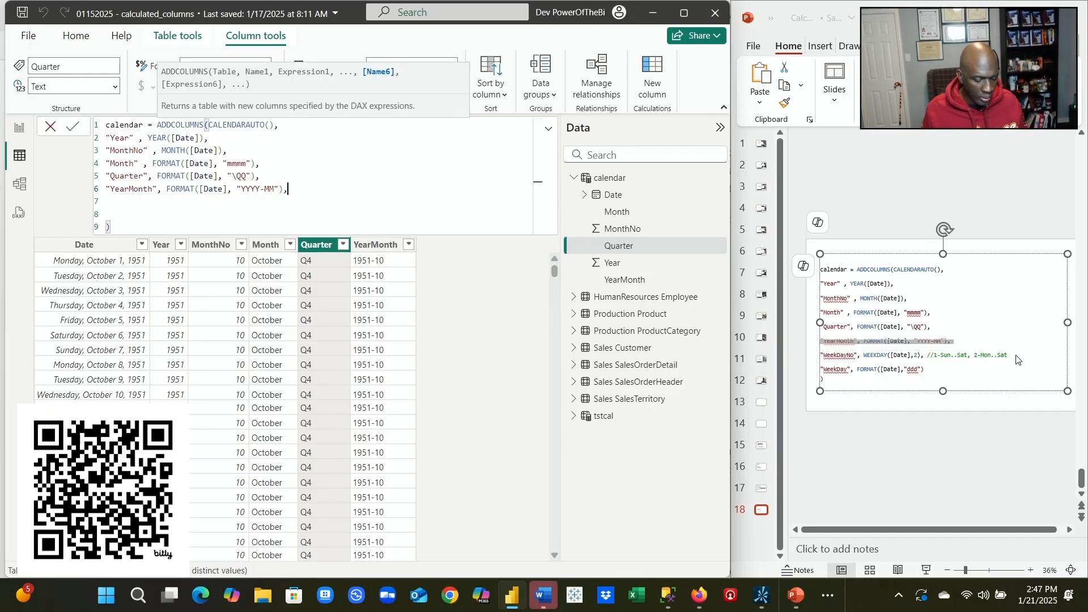
click(985, 357)
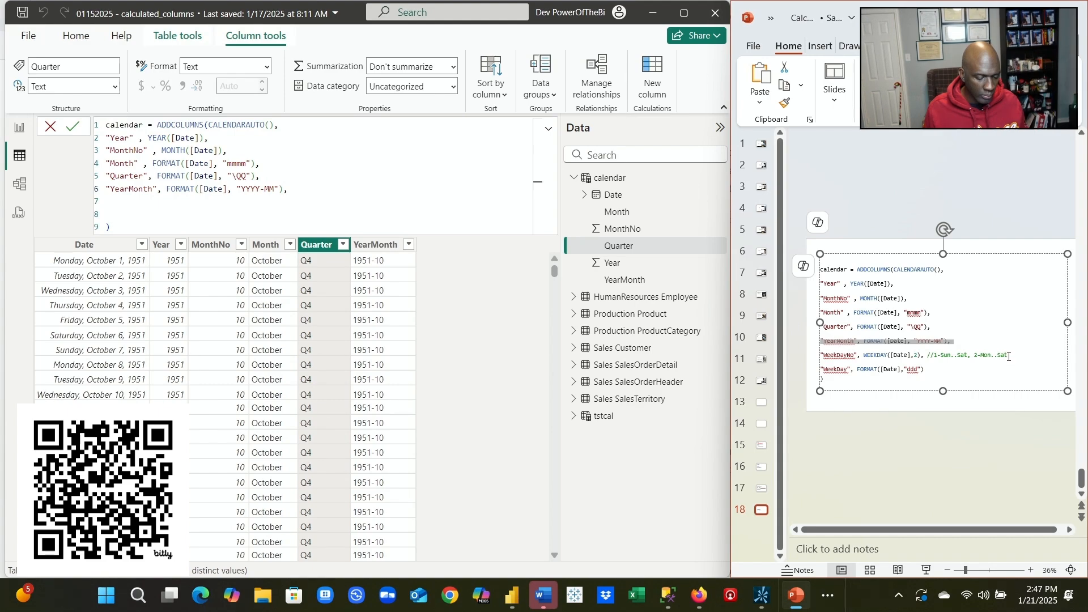
drag(1009, 359, 813, 361)
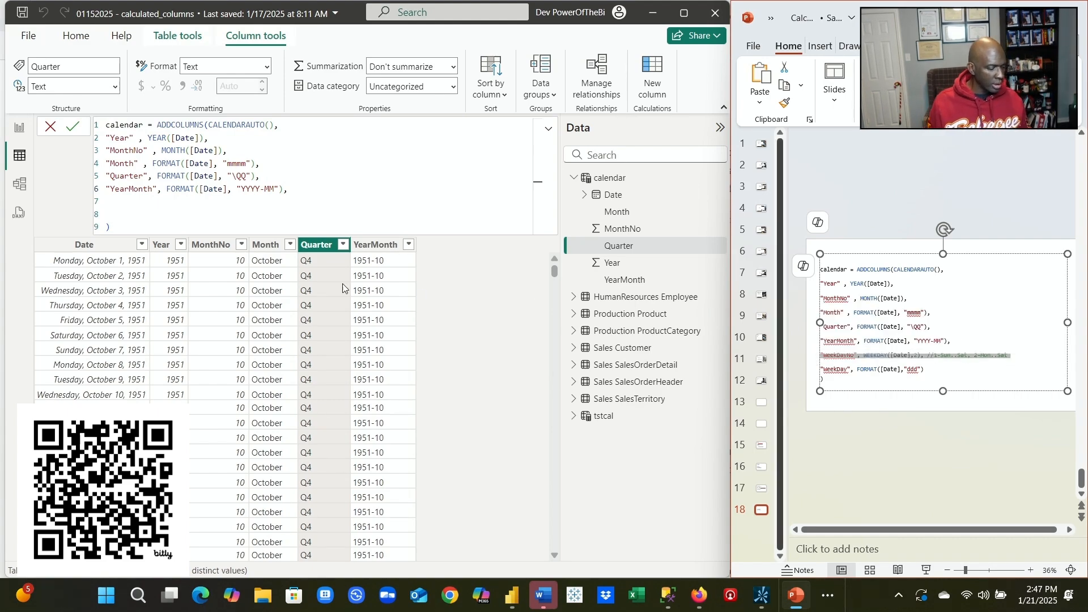
click(136, 200)
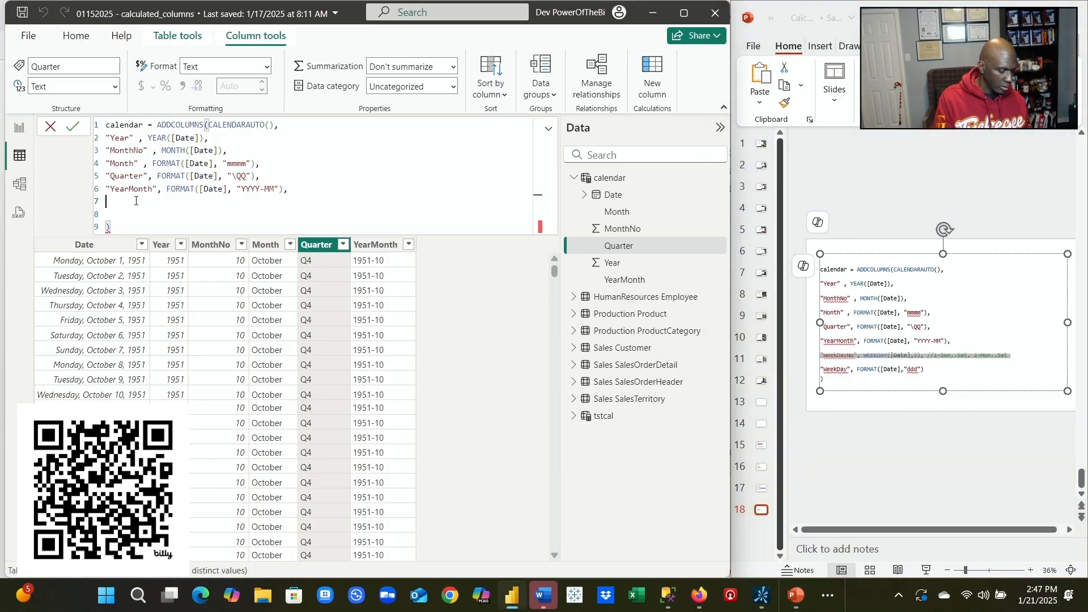
key(ctrl+v)
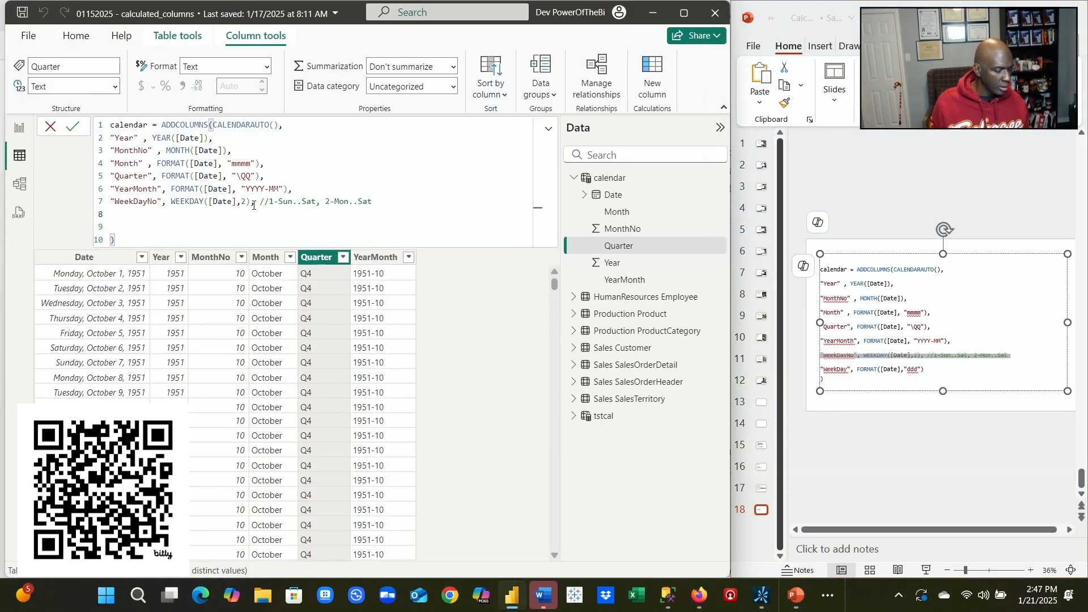
Remove the comma after WEEKDAY([Date],2) on the WeekDayNo line, keep its comment, and commit the calendar formula.
click(254, 202)
key(BackSpace)
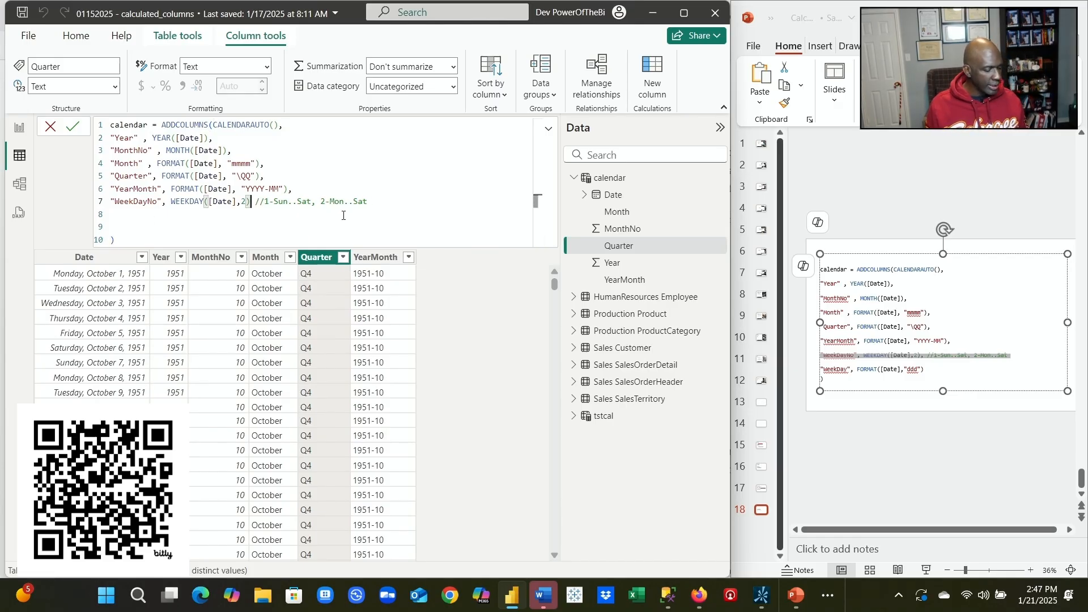
click(387, 201)
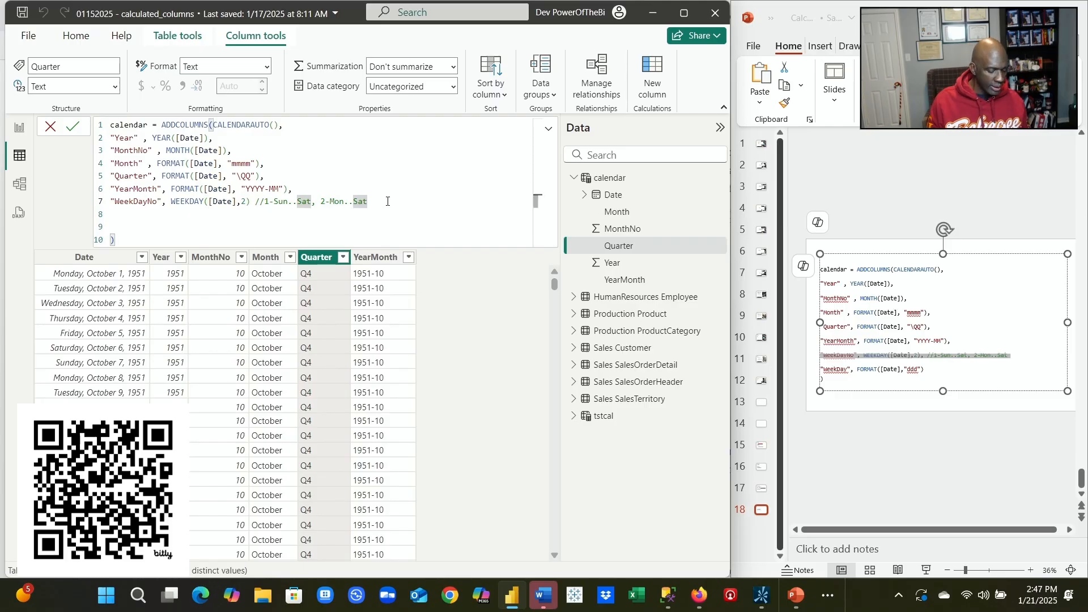
key(Return)
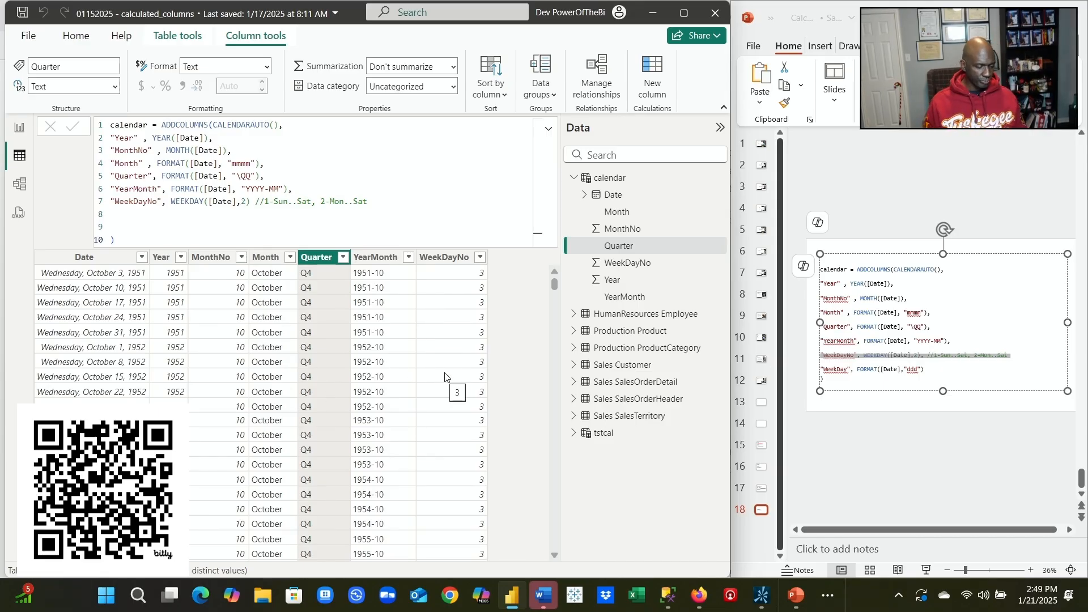
Copy the WeekDay line from the PowerPoint slide, add "WeekDay", FORMAT([Date],"ddd") after a comma on the WeekDayNo expression in Power BI, and commit.
click(252, 202)
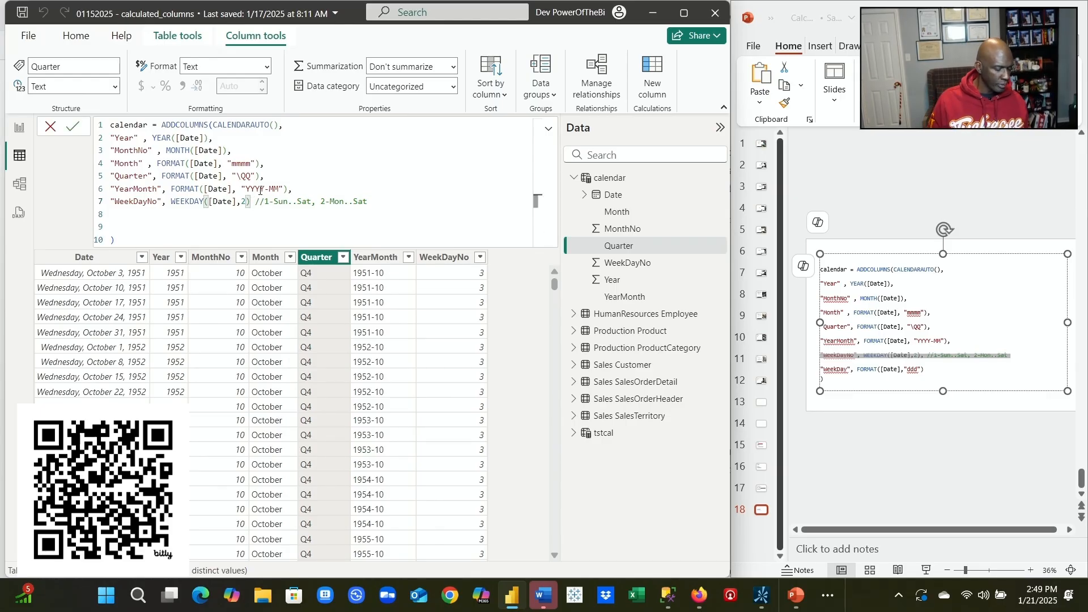
text(,)
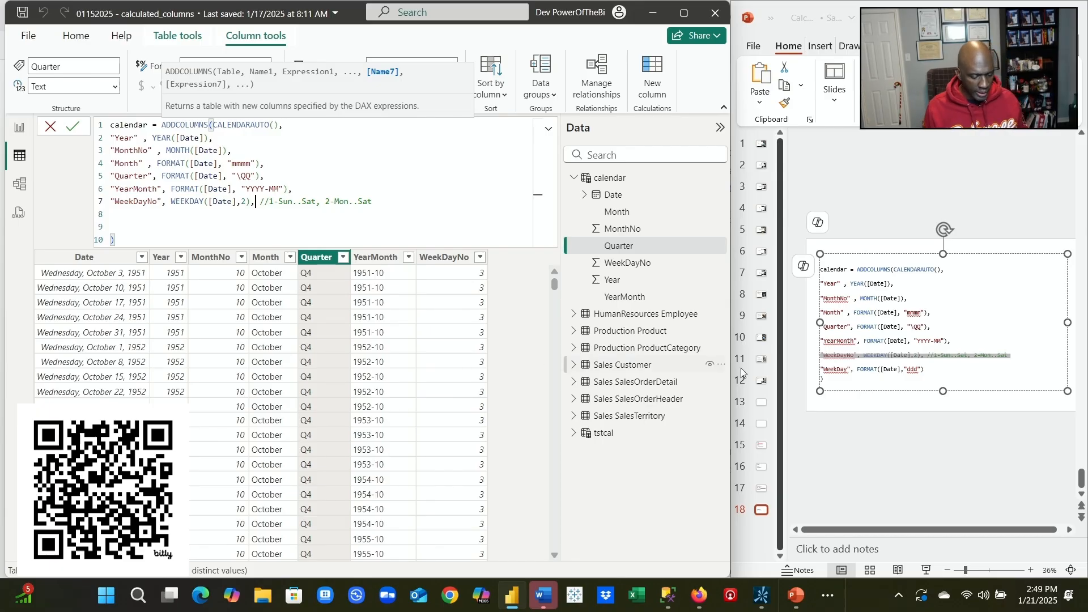
click(899, 369)
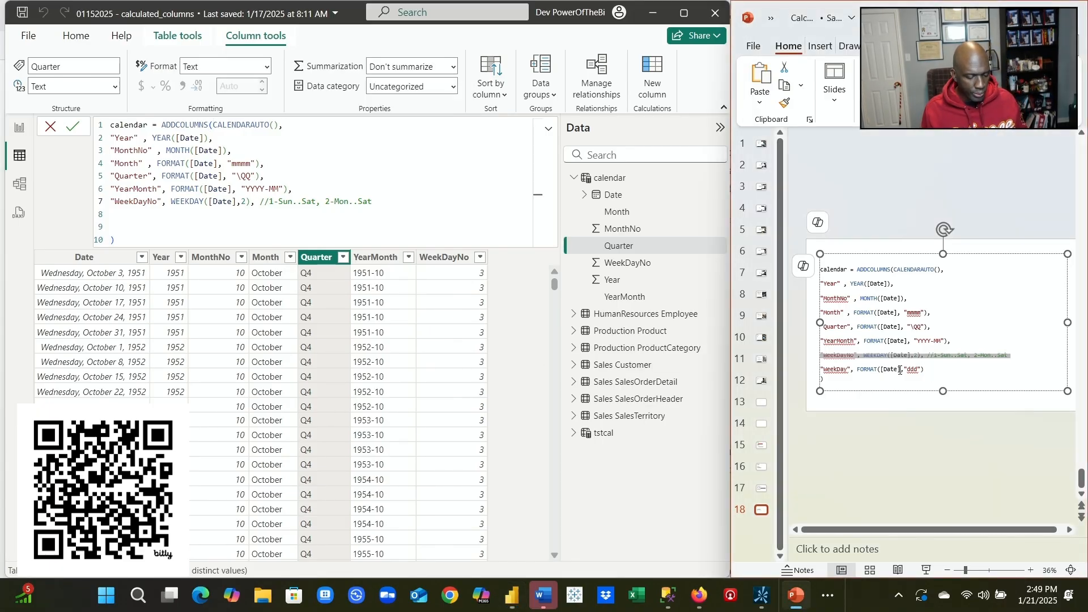
drag(925, 372, 817, 369)
key(ctrl+c)
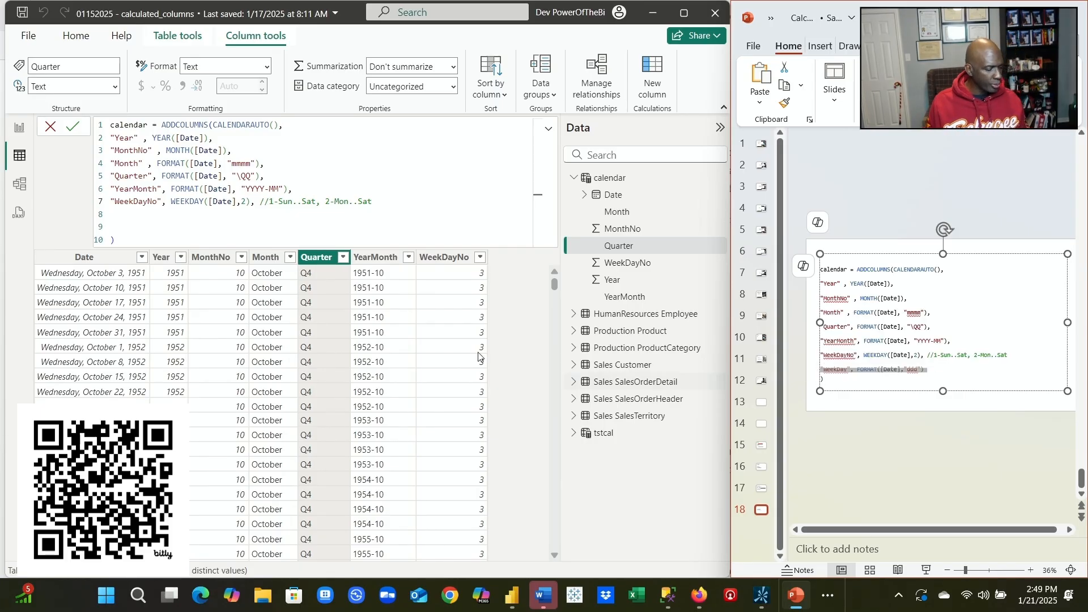
click(135, 218)
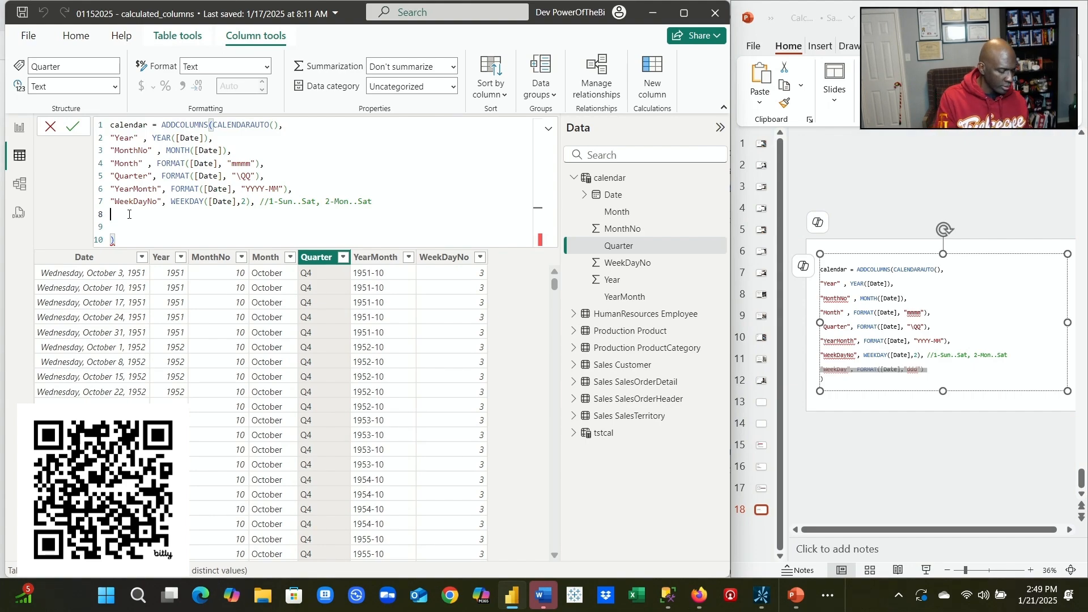
key(ctrl+v)
click(274, 218)
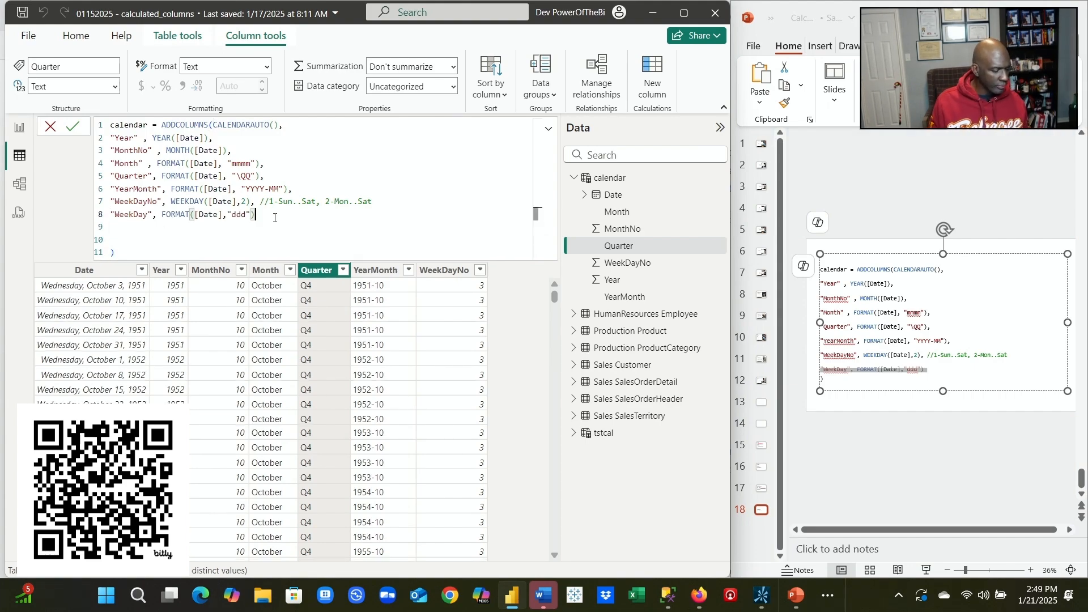
key(Return)
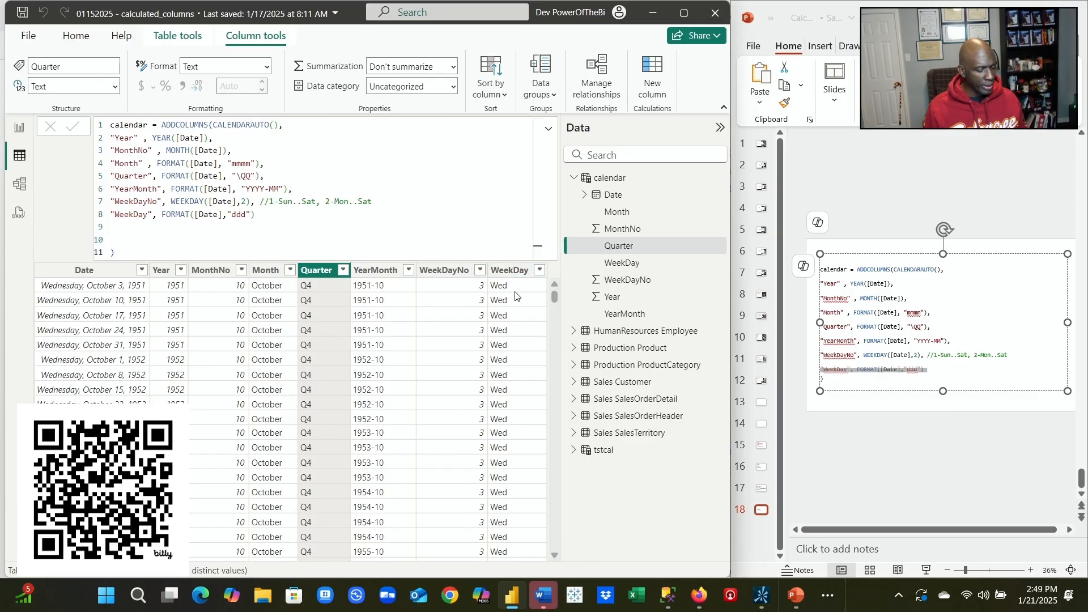
Check the WeekDay column's values, change its format string to "dddd" for full weekday names, and commit the formula.
scroll(512, 469, down, 20)
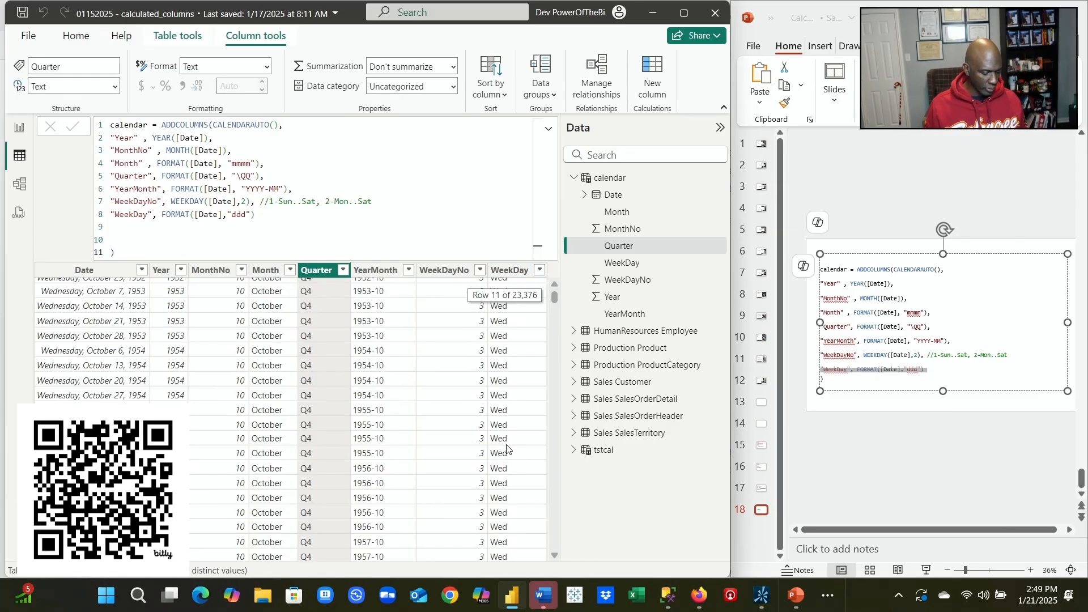
scroll(509, 446, down, 17)
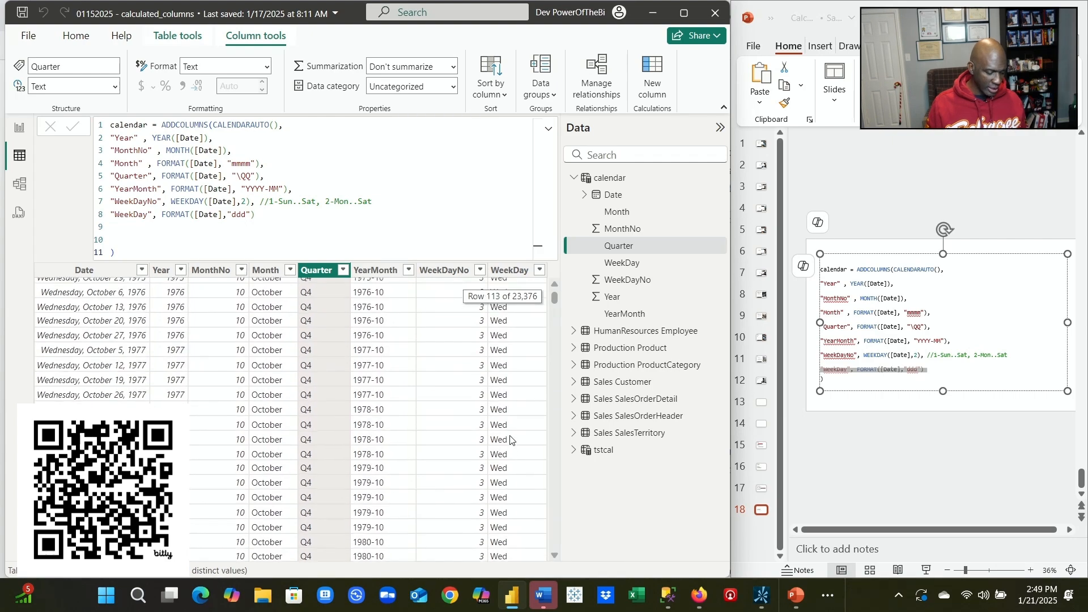
double_click(241, 216)
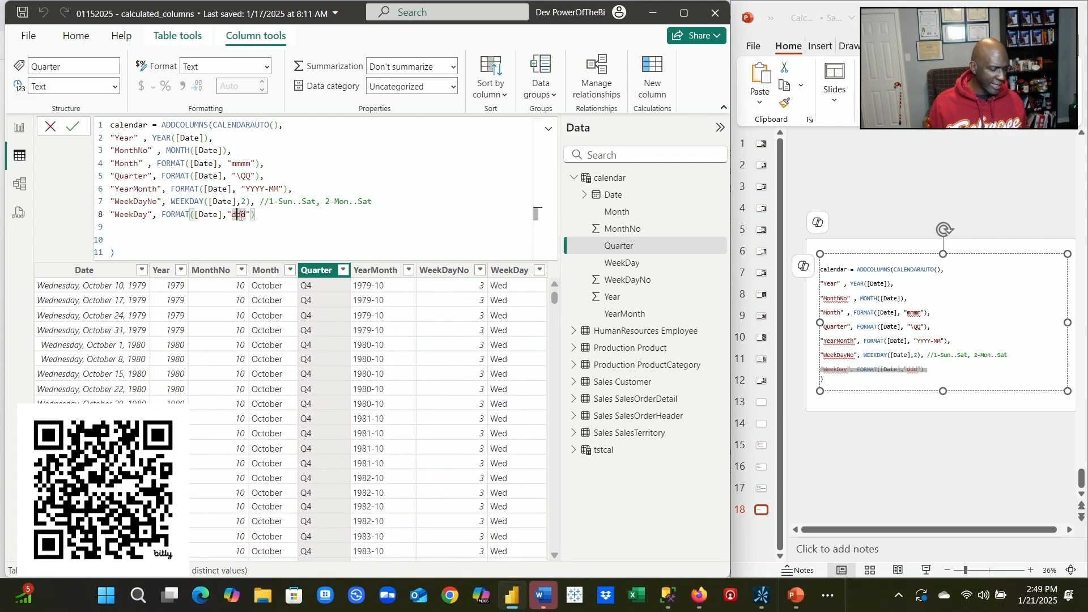
text(dddd)
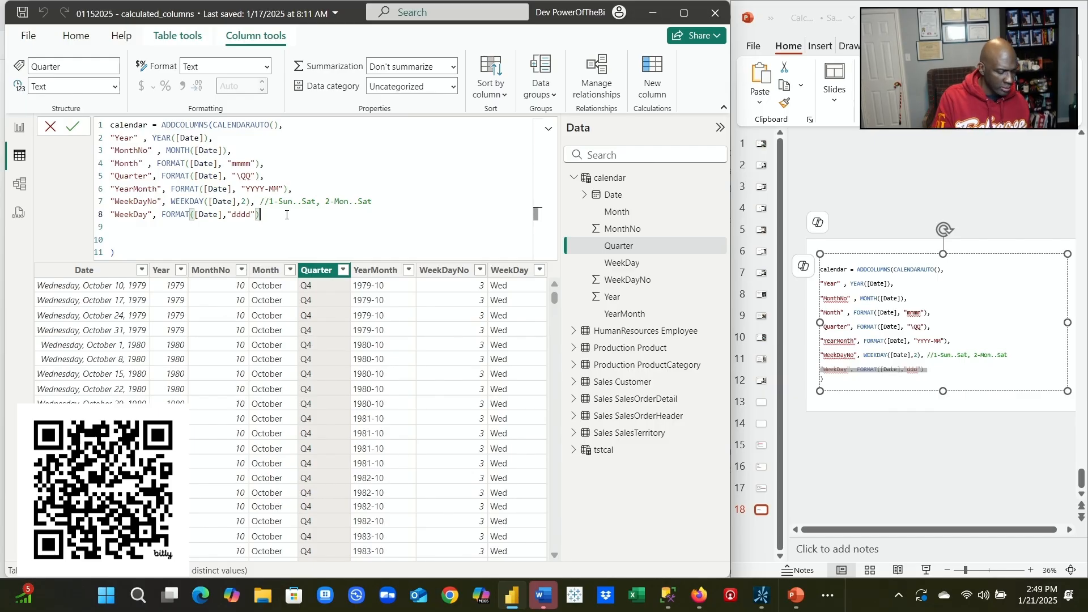
key(Return)
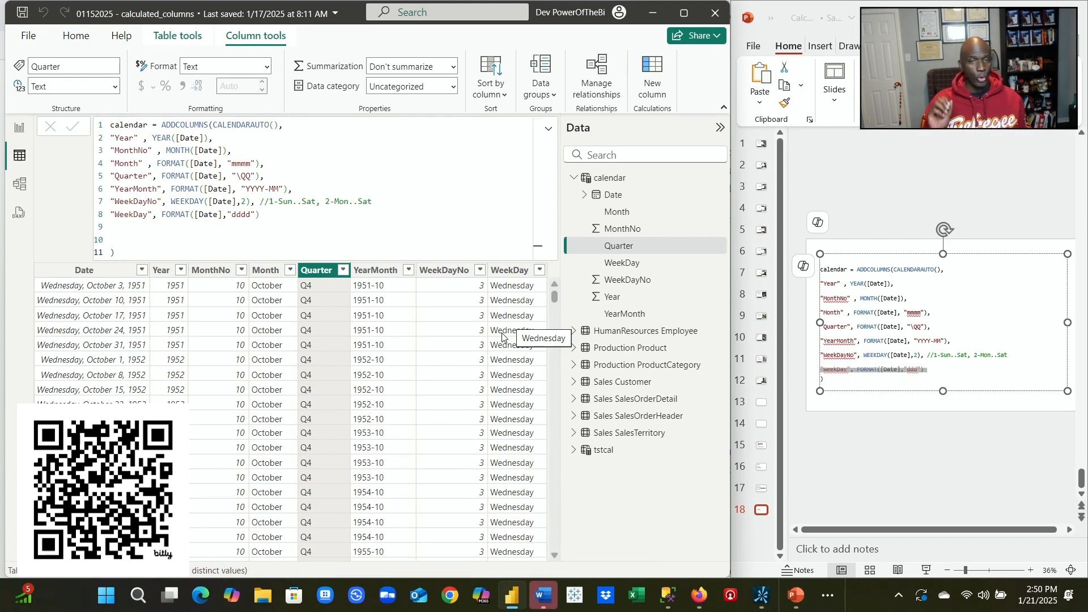
Restore the WeekDay format string to "ddd" and commit the calendar formula.
double_click(251, 214)
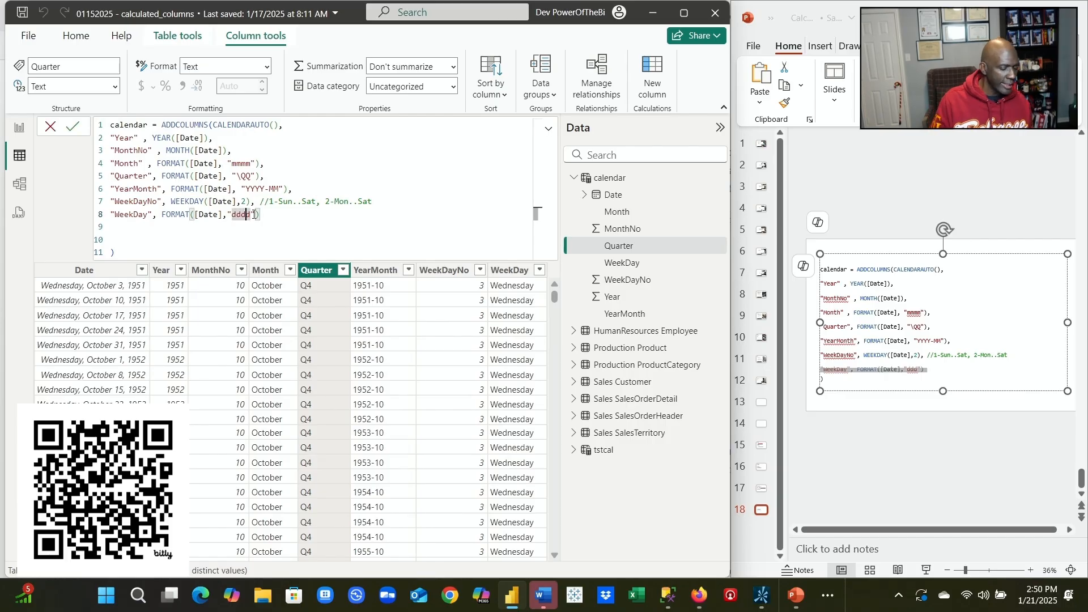
key(BackSpace)
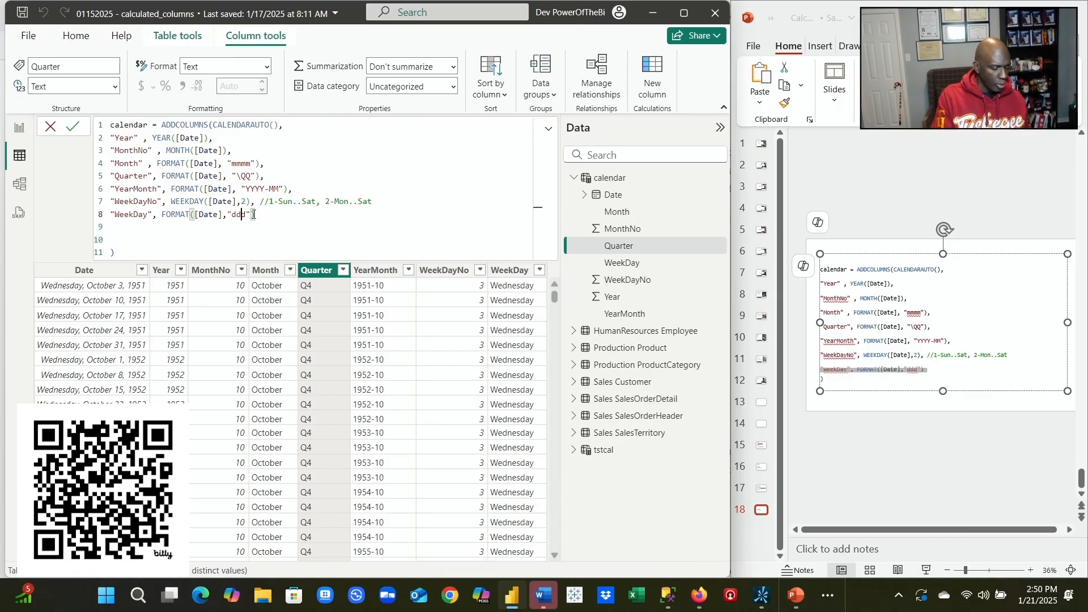
key(Return)
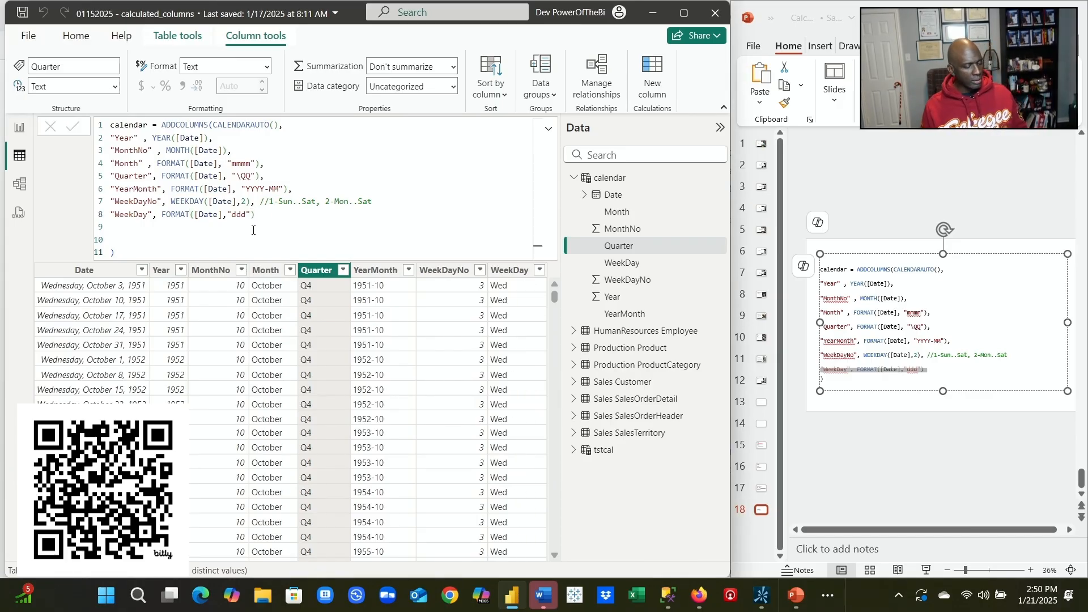
Switch to the model diagram and make room for it by collapsing the table list and maximizing the Power BI window.
click(242, 232)
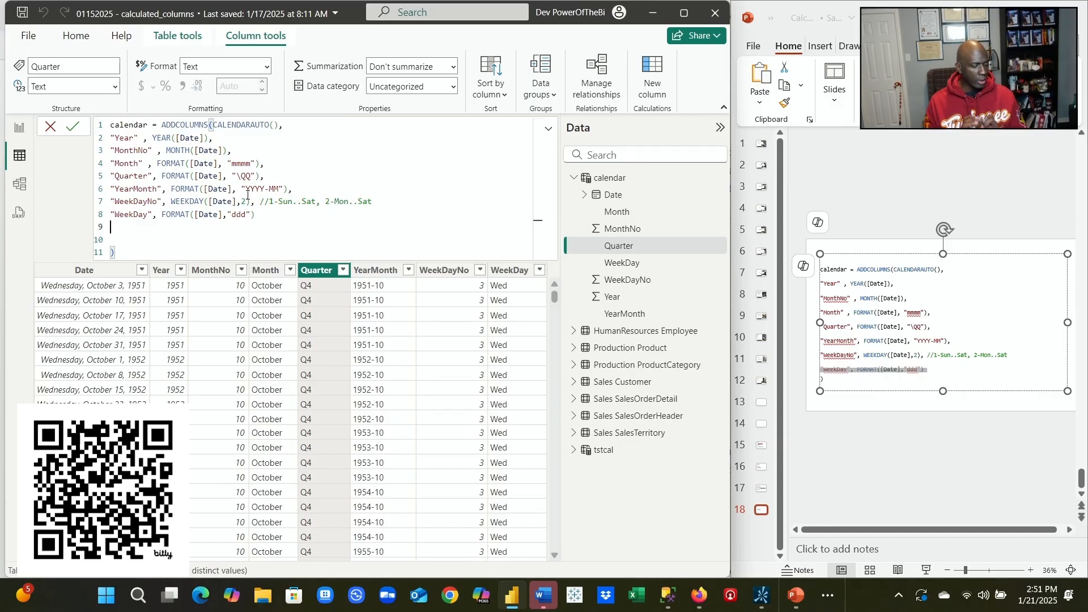
click(25, 185)
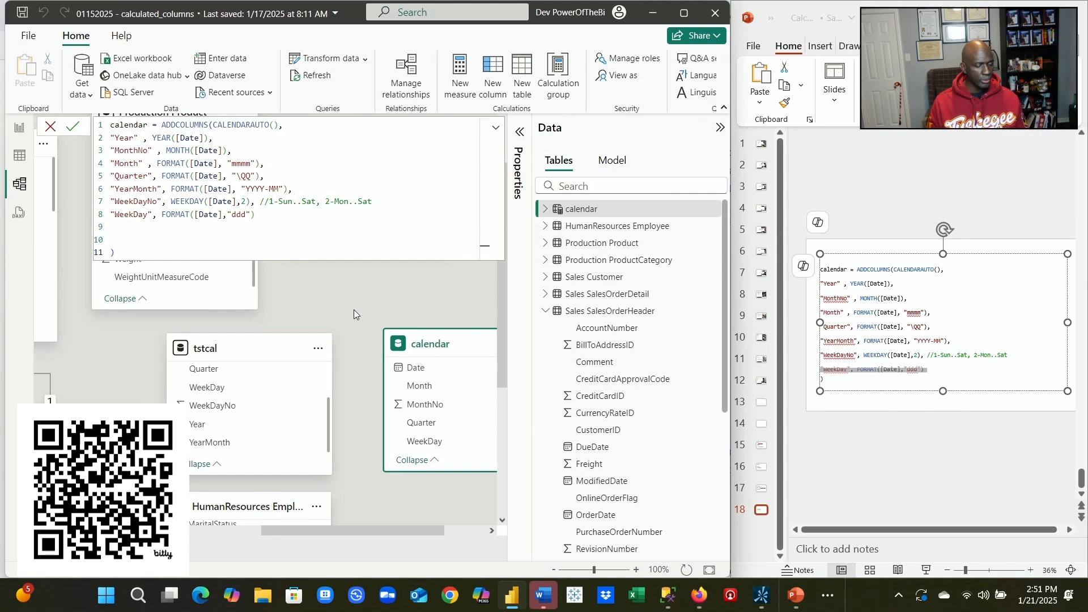
click(546, 310)
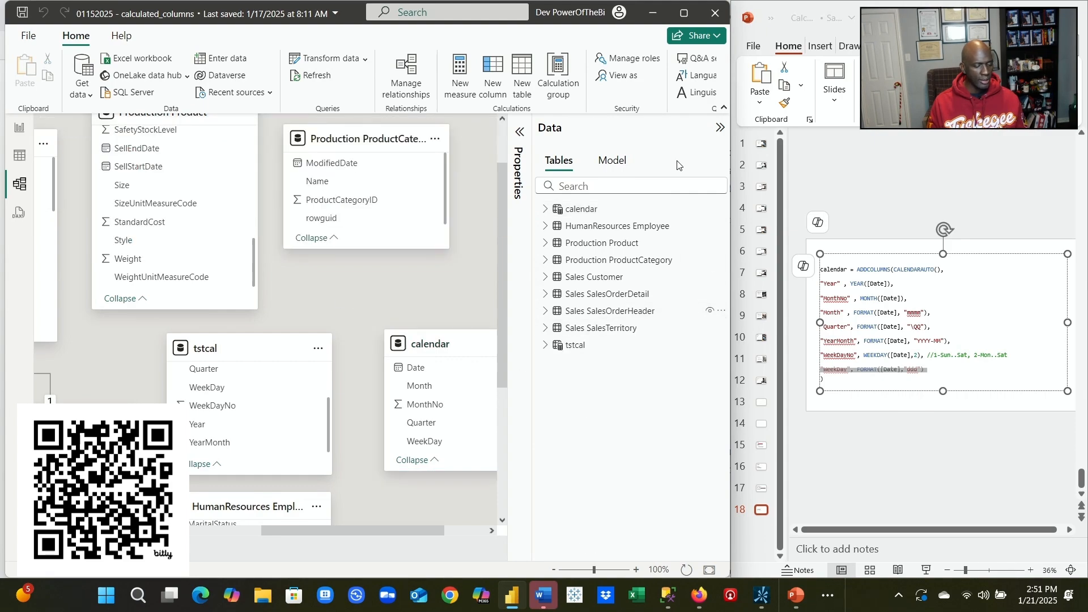
click(720, 128)
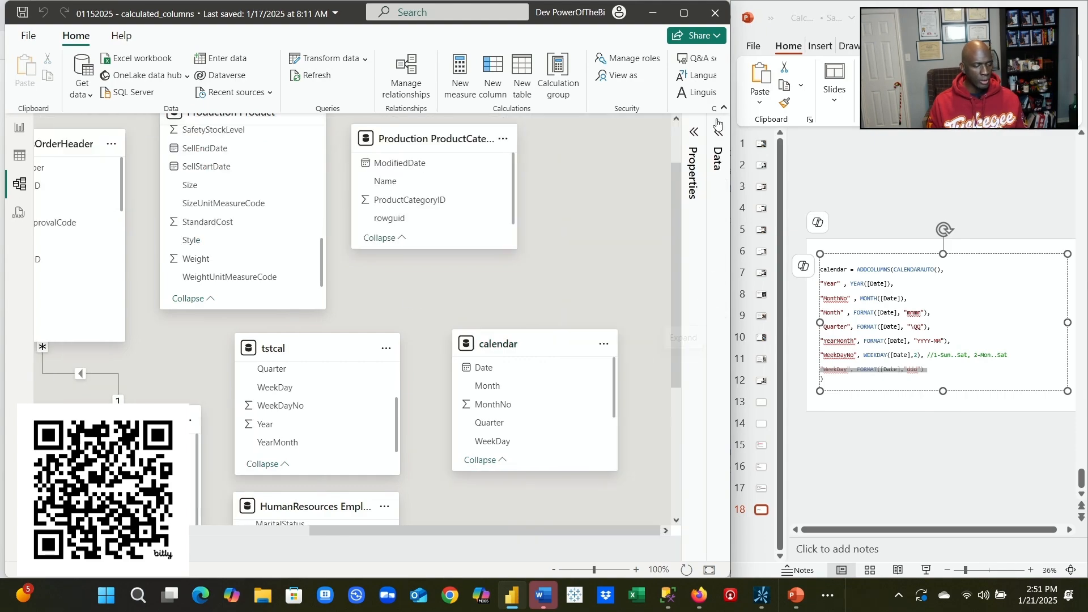
click(684, 13)
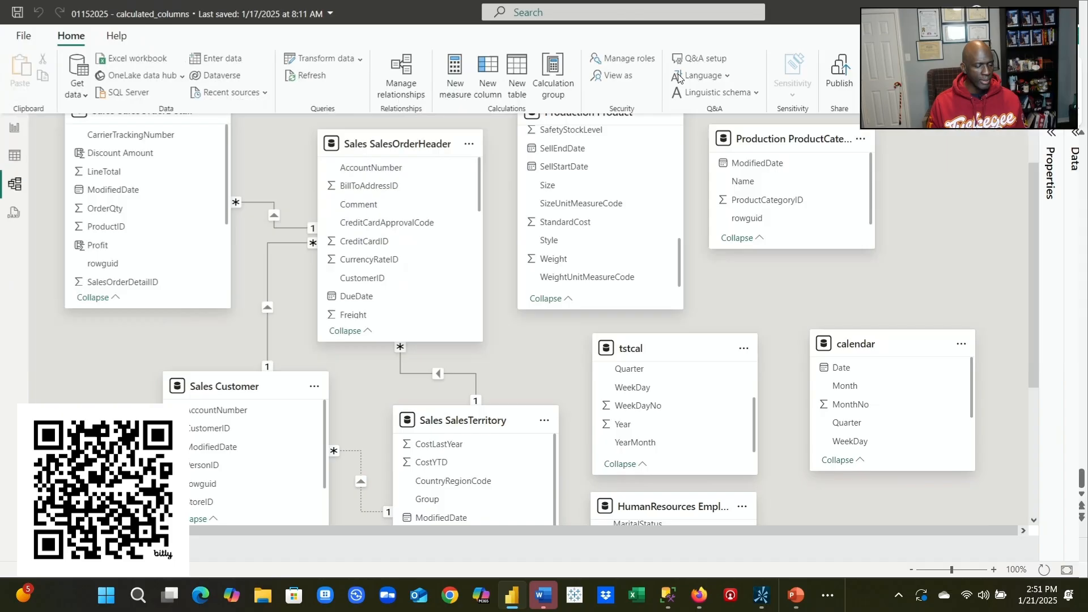
Create and save an active one-to-many relationship from calendar Date to Sales SalesOrderHeader DueDate with single cross-filter direction.
click(872, 346)
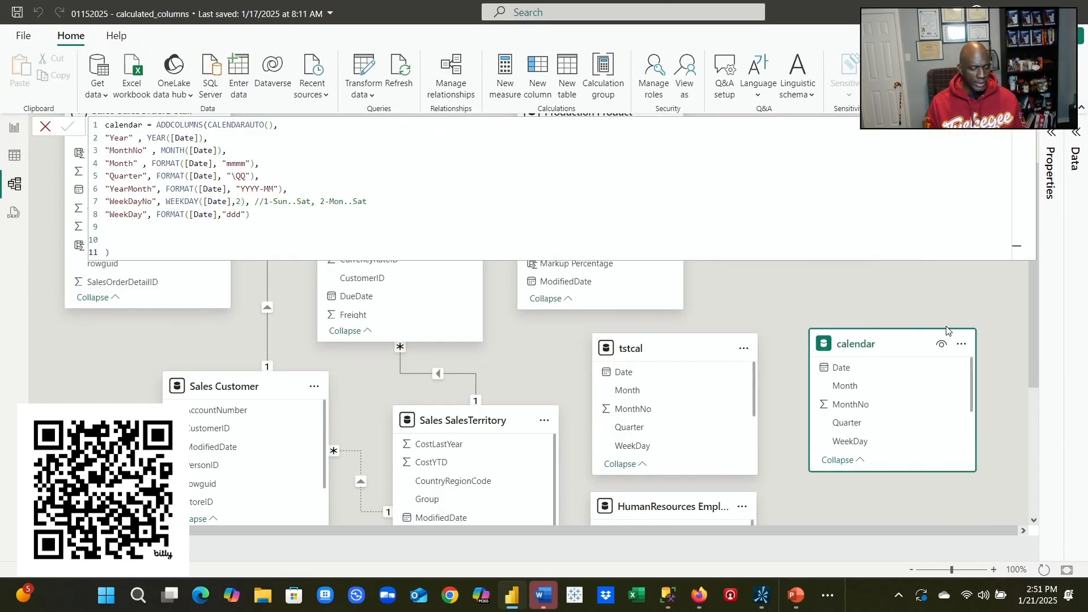
click(685, 348)
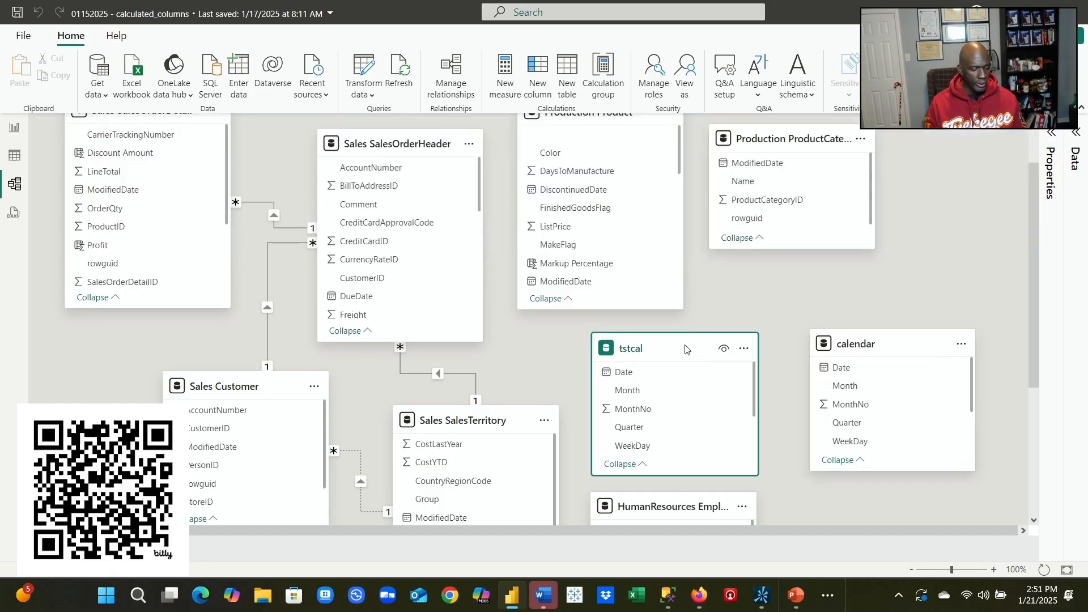
click(784, 369)
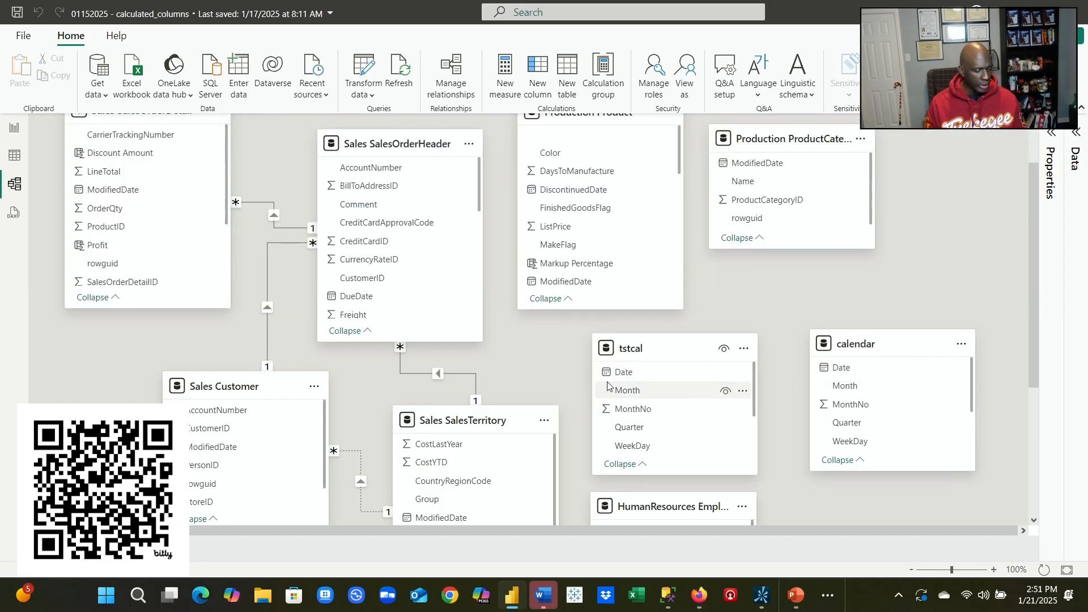
scroll(256, 251, up, 2)
scroll(256, 258, down, 2)
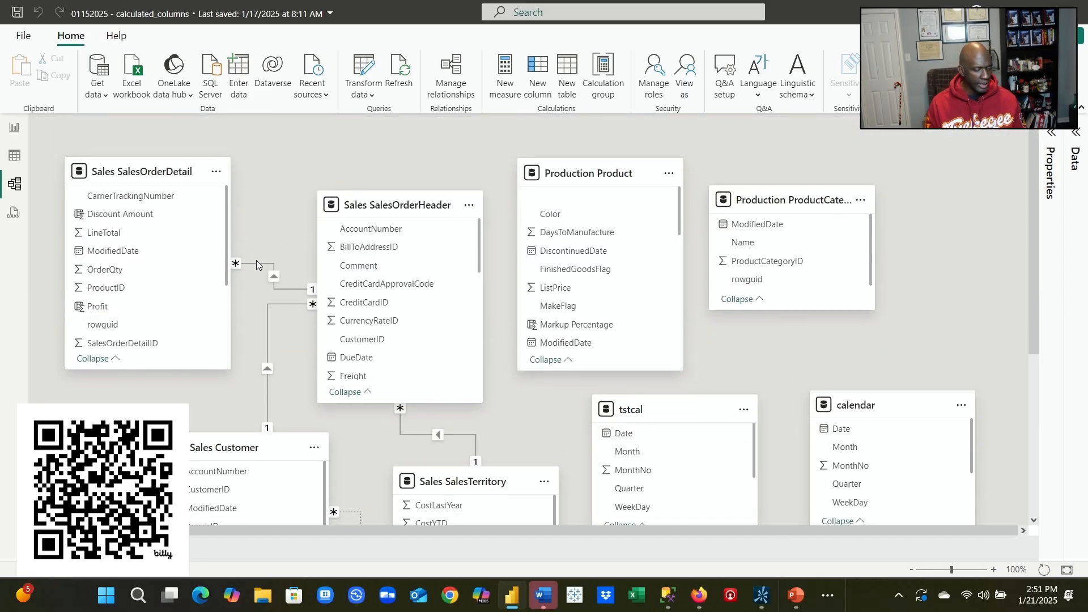
click(850, 371)
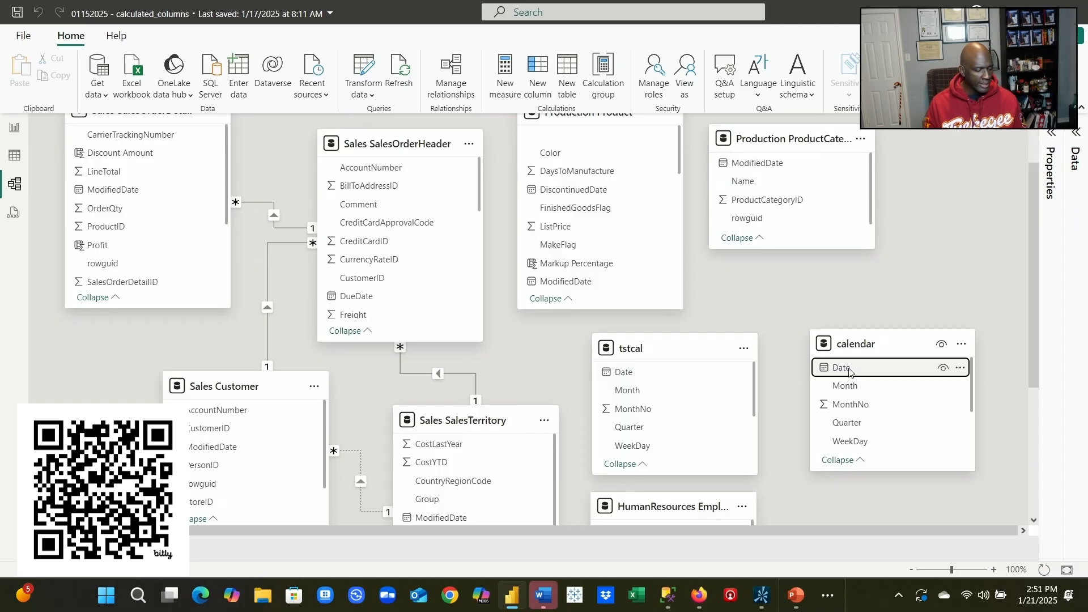
drag(850, 372, 374, 301)
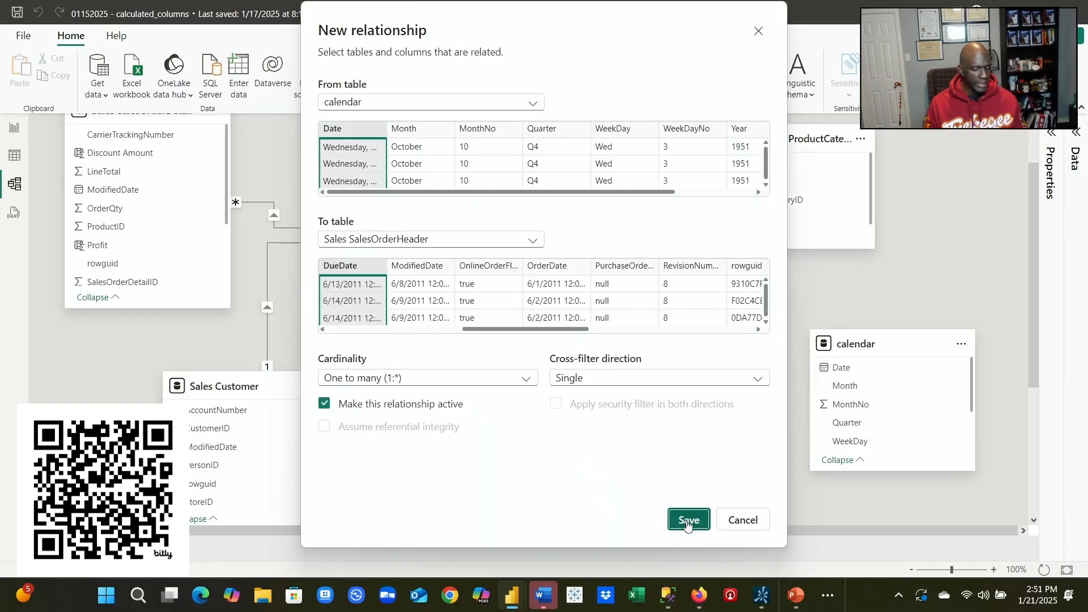
click(686, 520)
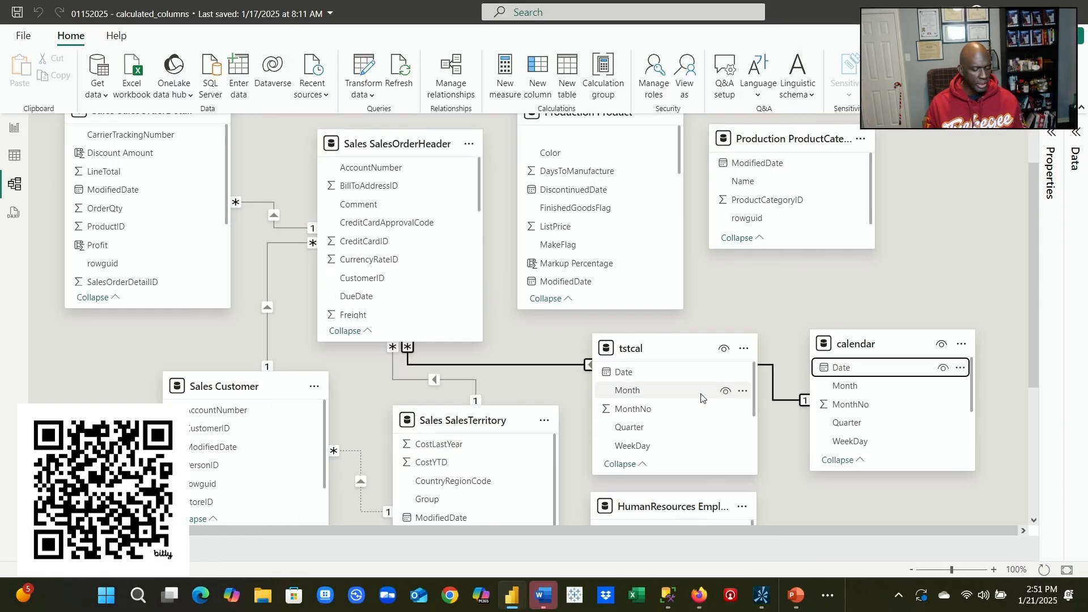
drag(870, 344, 960, 336)
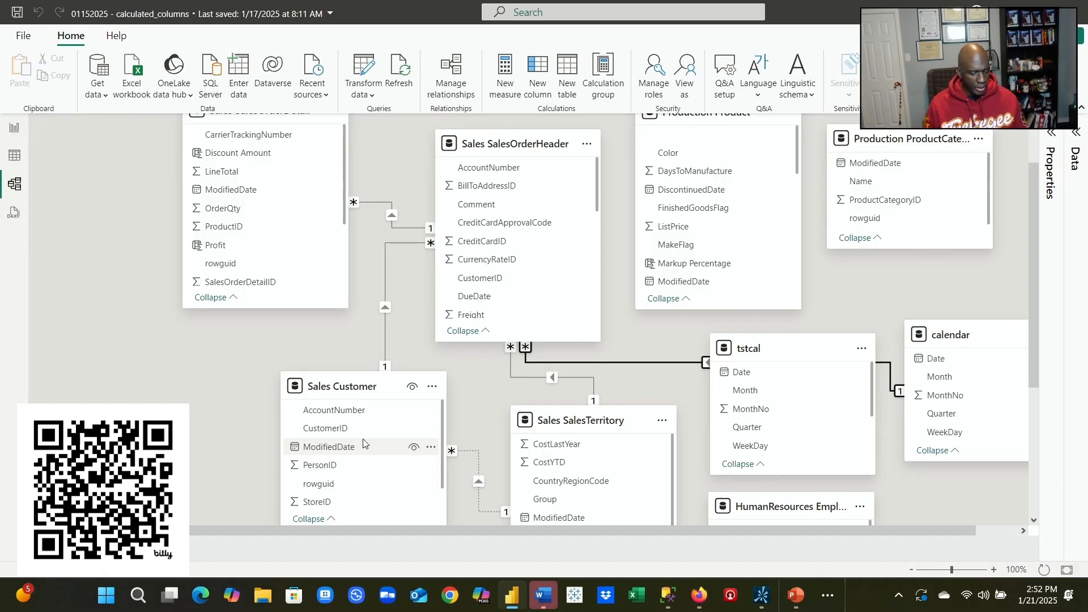
drag(363, 444, 336, 452)
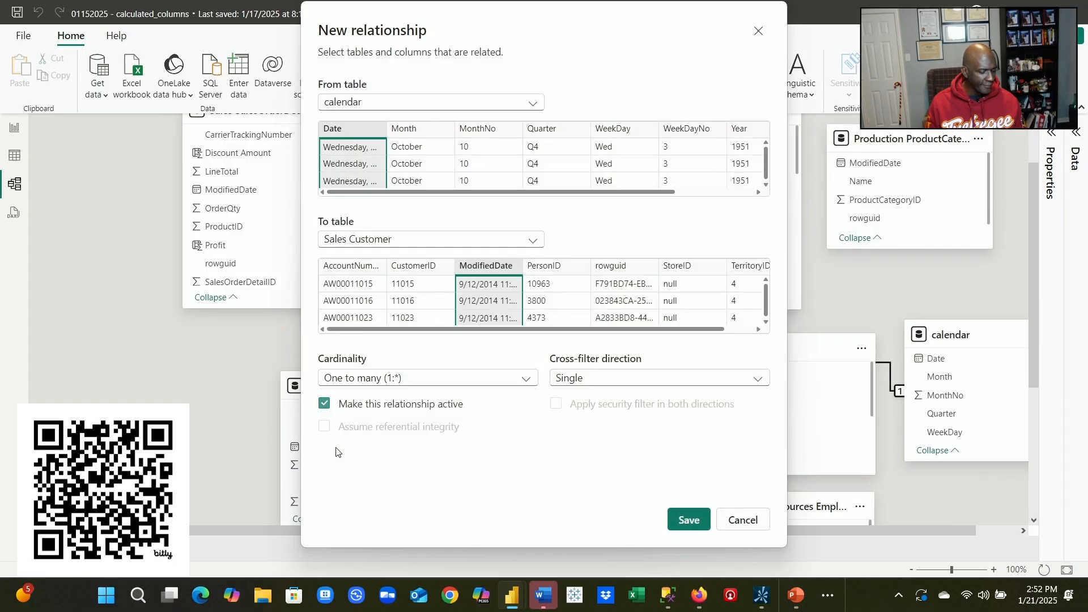
click(690, 518)
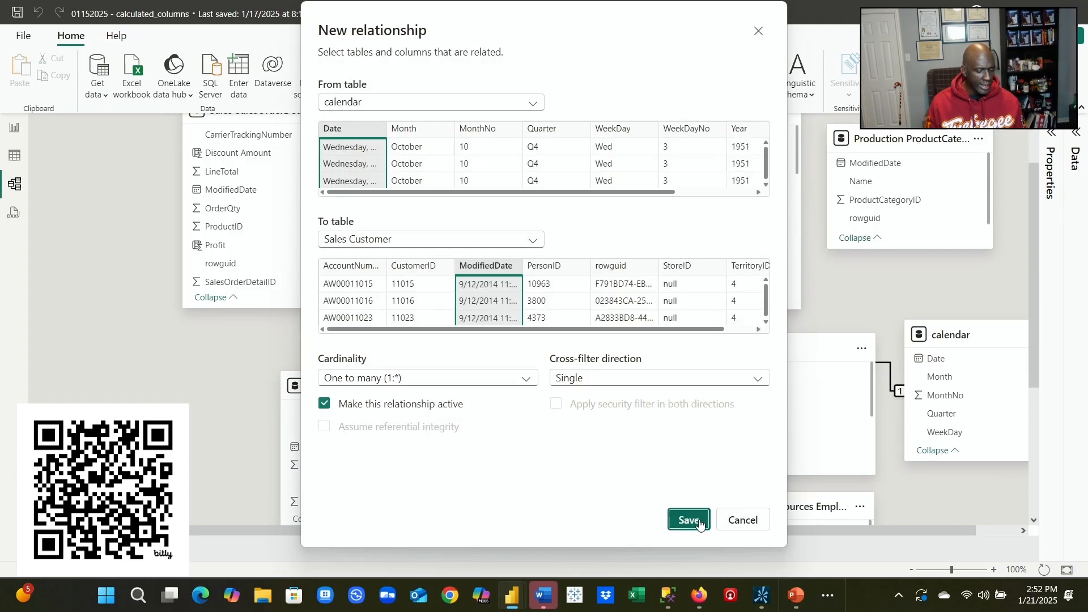
click(747, 522)
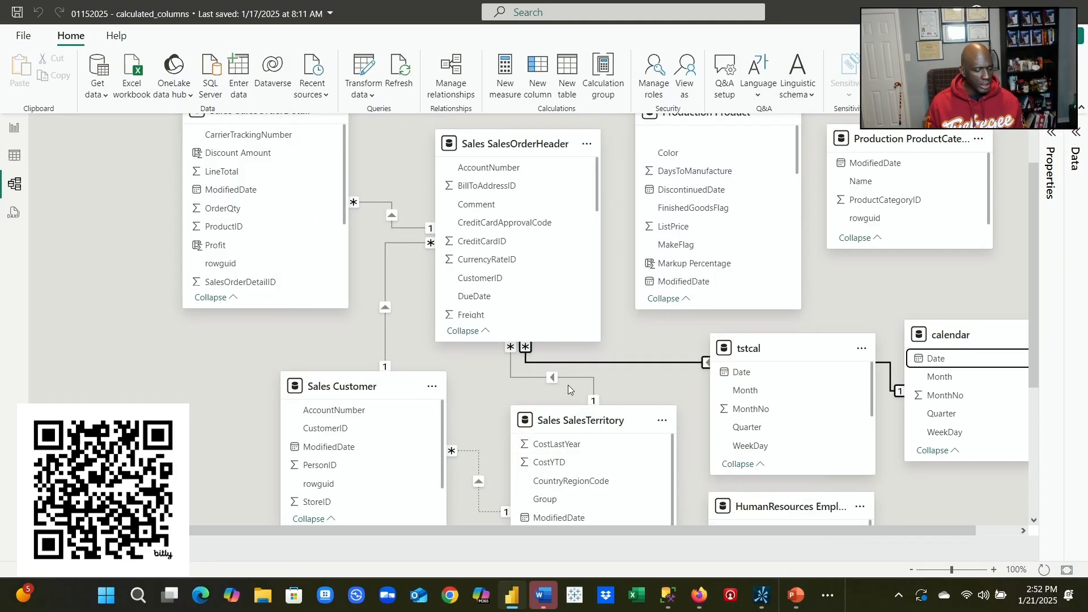
Move the calendar table beside Sales Customer in the diagram and delete its relationship with Sales SalesOrderHeader.
drag(986, 337, 182, 455)
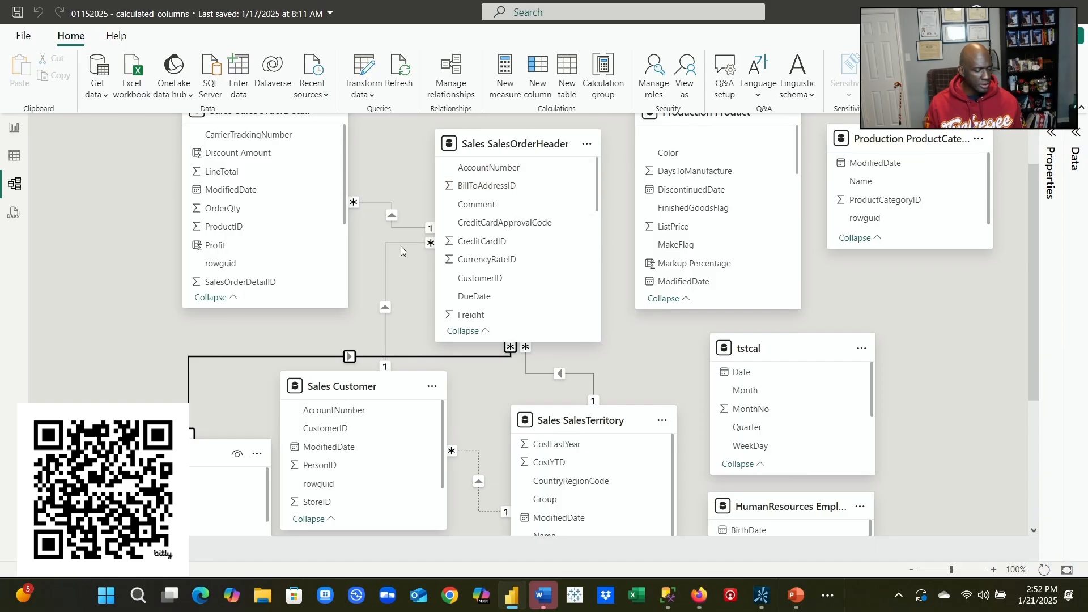
mouse_move(337, 400)
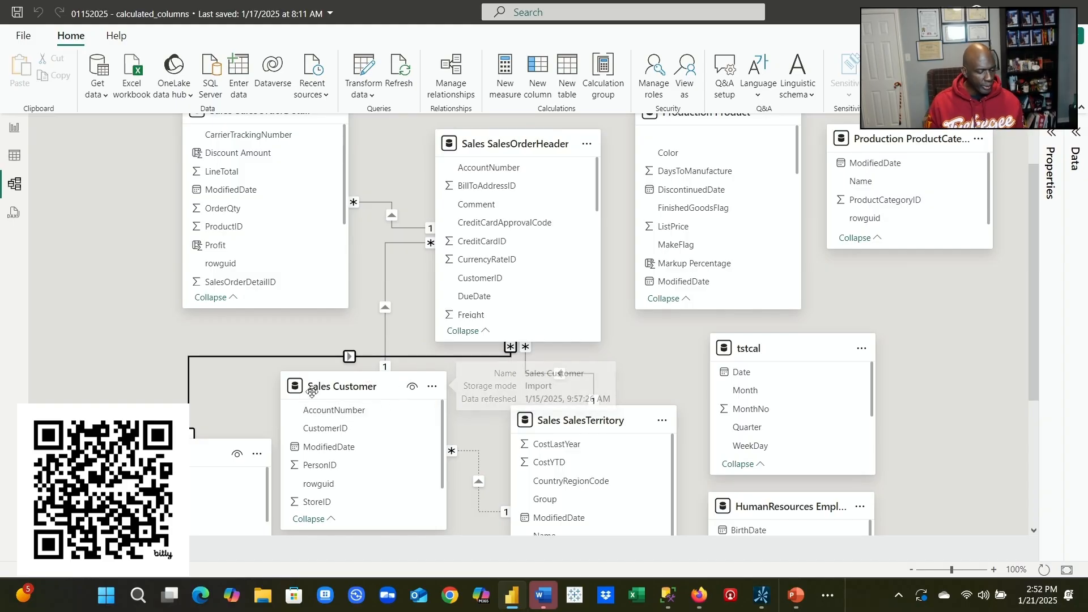
mouse_move(191, 455)
drag(191, 455, 184, 456)
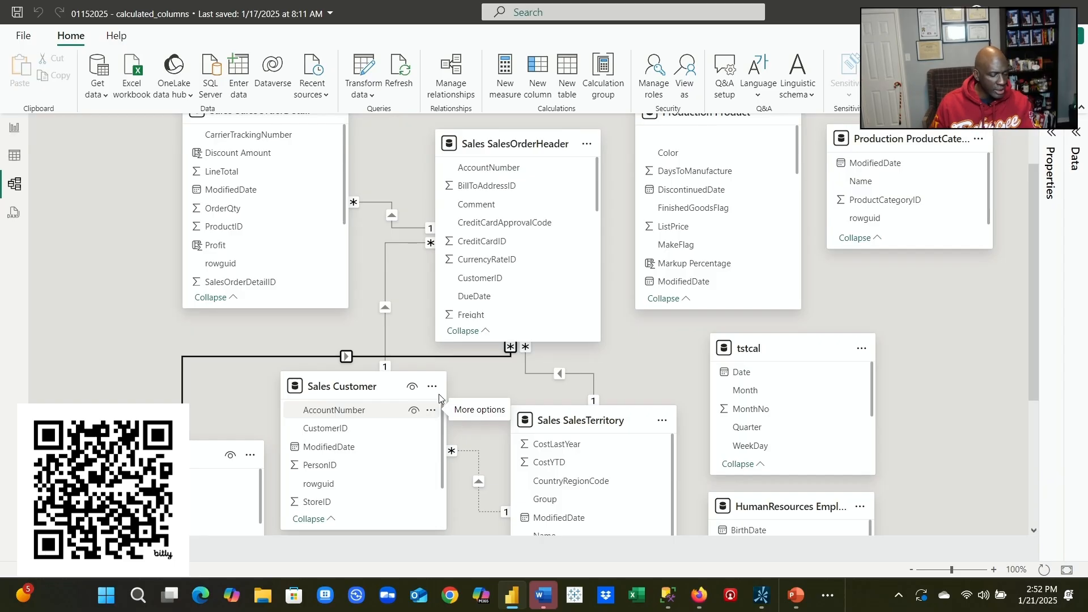
right_click(324, 355)
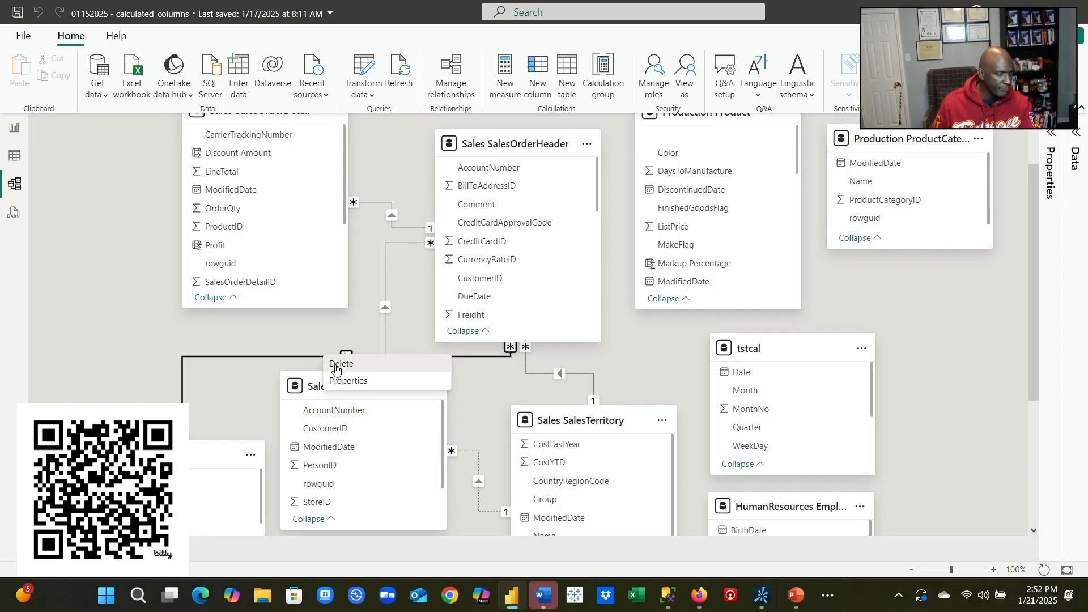
click(336, 365)
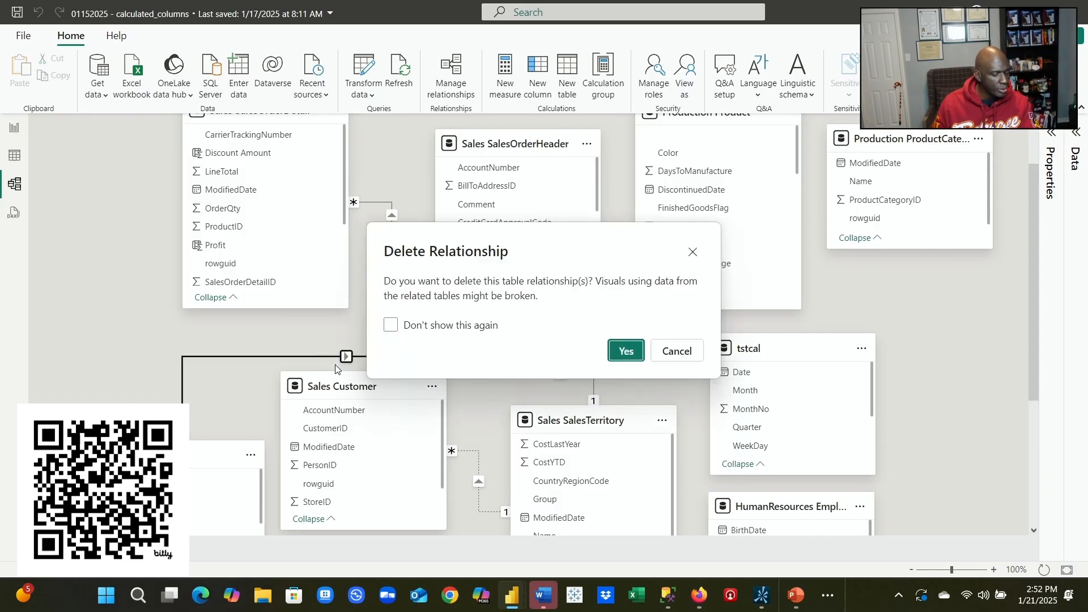
click(628, 353)
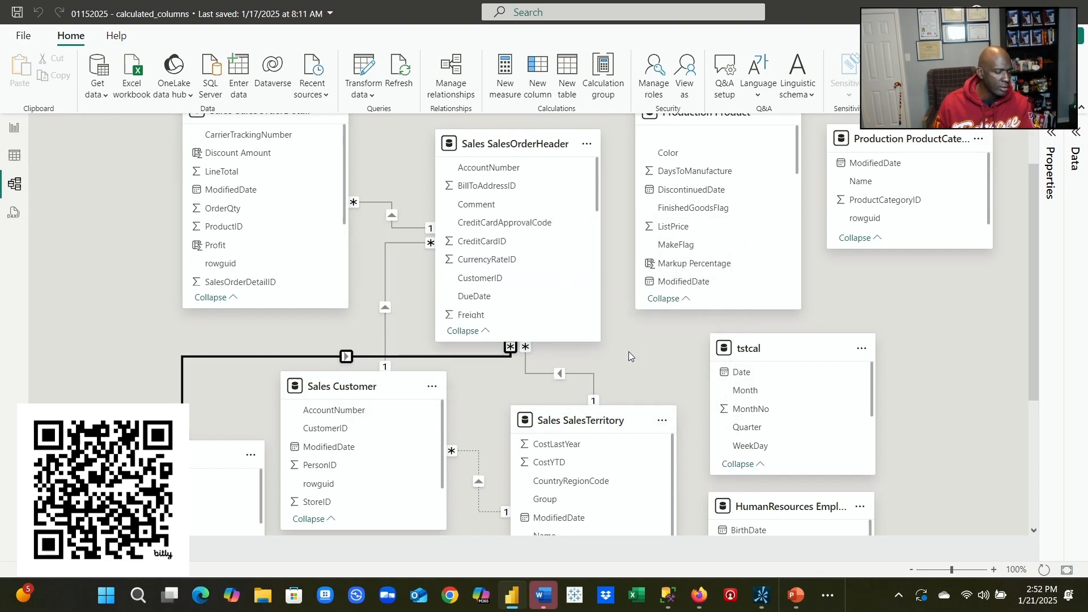
Create and save an active one-to-many relationship from calendar Date to Sales Customer ModifiedDate.
click(141, 479)
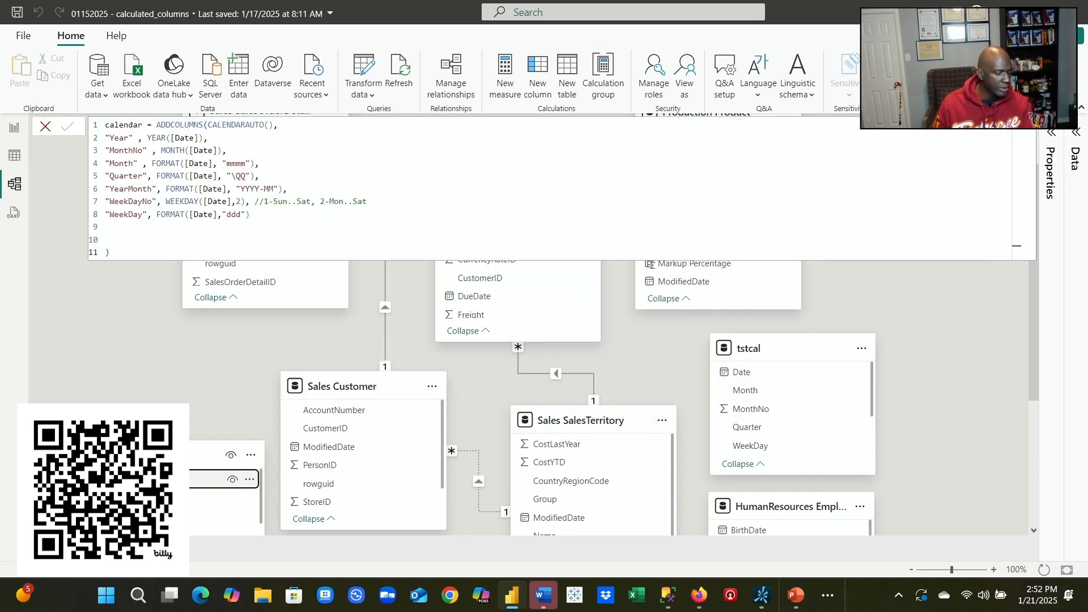
drag(141, 479, 351, 456)
click(685, 518)
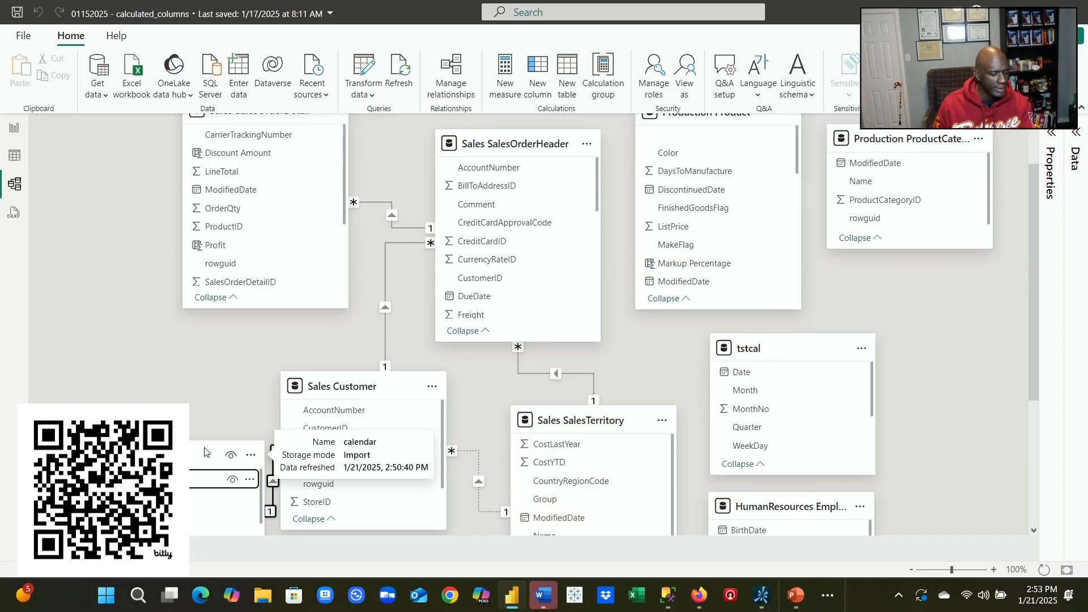
Try to create a relationship from calendar Date to Sales SalesTerritory ModifiedDate.
drag(196, 456, 958, 305)
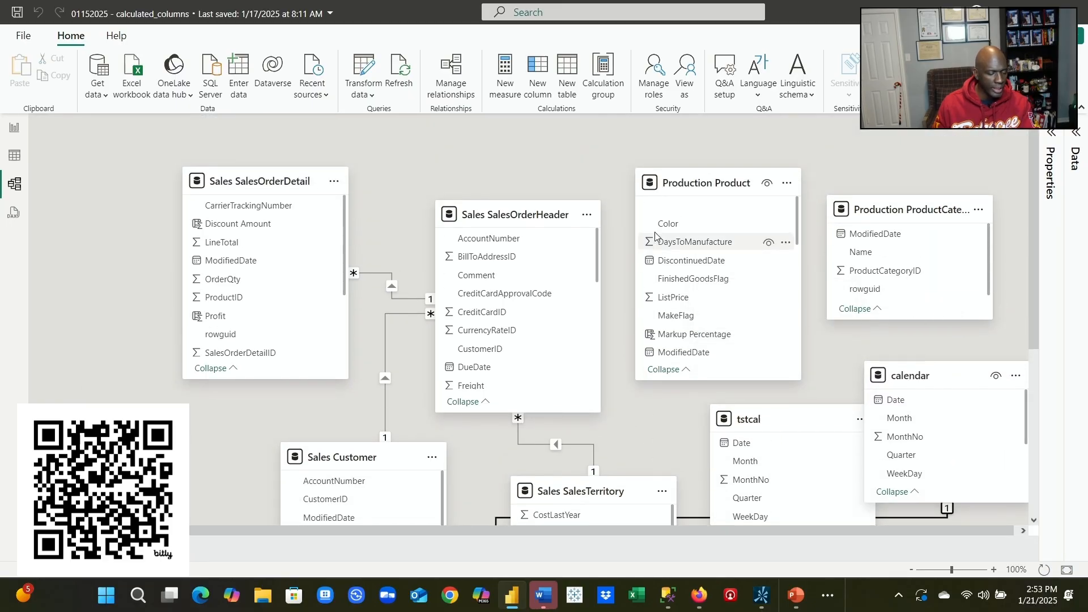
scroll(508, 459, down, 2)
scroll(508, 459, down, 1)
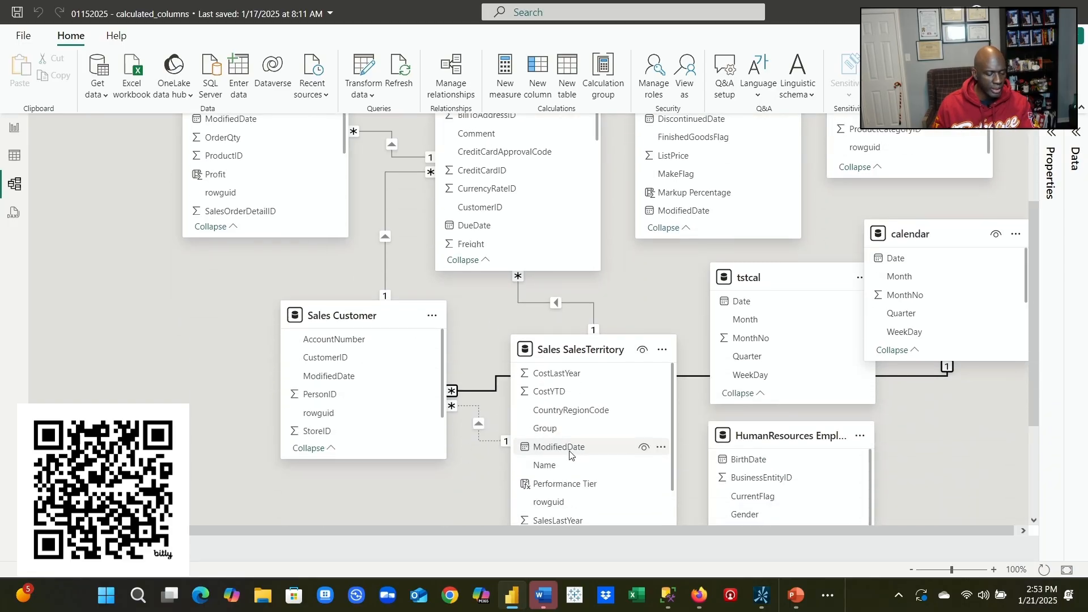
drag(913, 263, 595, 450)
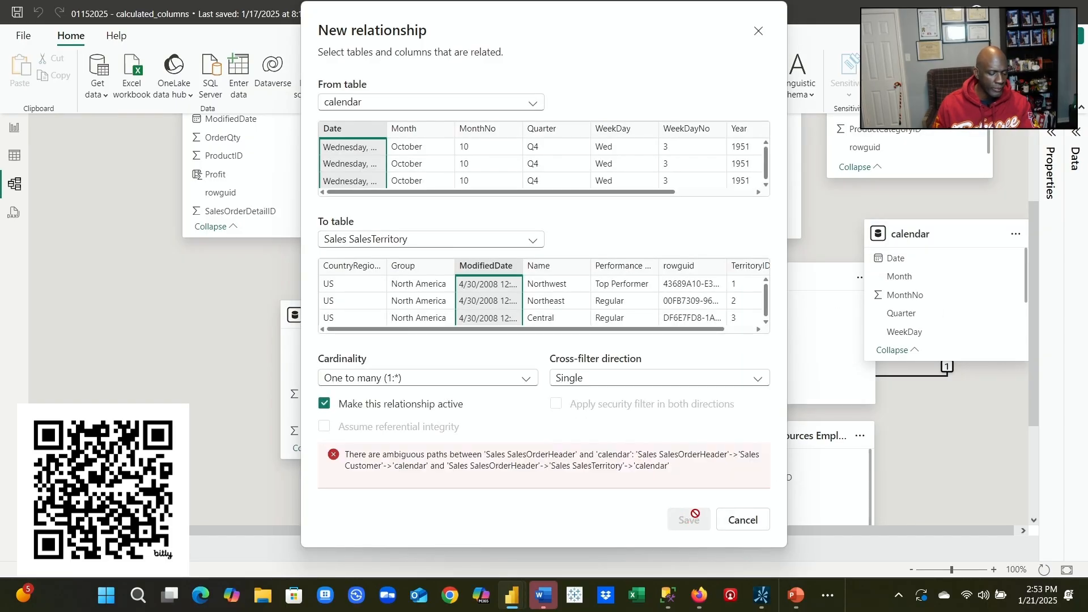
click(738, 520)
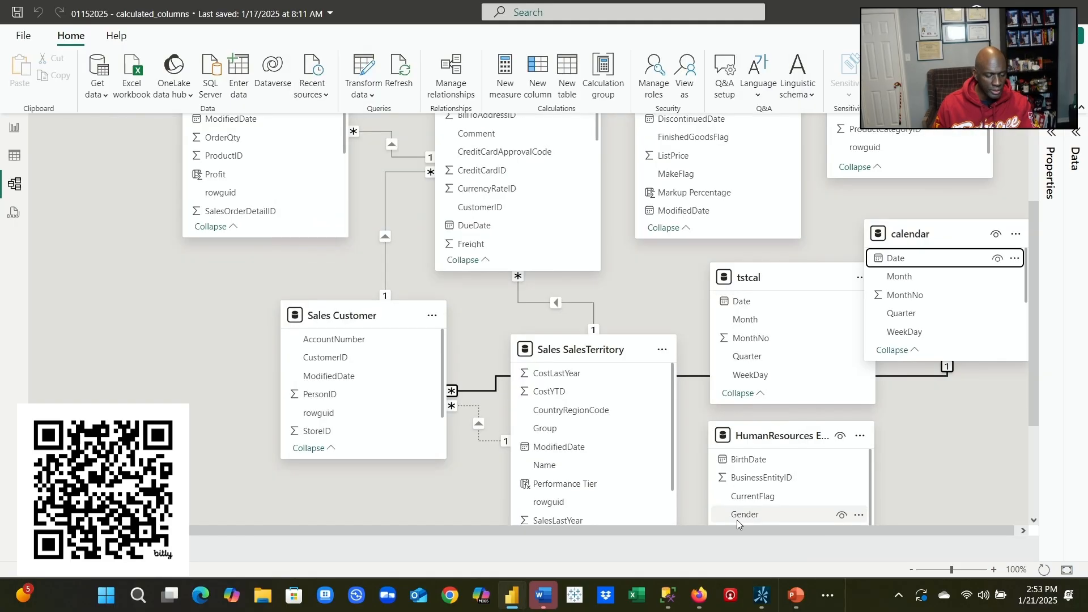
Move calendar back beside Sales Customer and save an inactive one-to-many relationship from its Date to Sales SalesOrderDetail ModifiedDate with single cross-filter direction.
mouse_move(922, 234)
mouse_down()
mouse_move(744, 311)
mouse_move(127, 354)
mouse_move(151, 403)
mouse_move(140, 417)
mouse_up()
scroll(144, 348, up, 3)
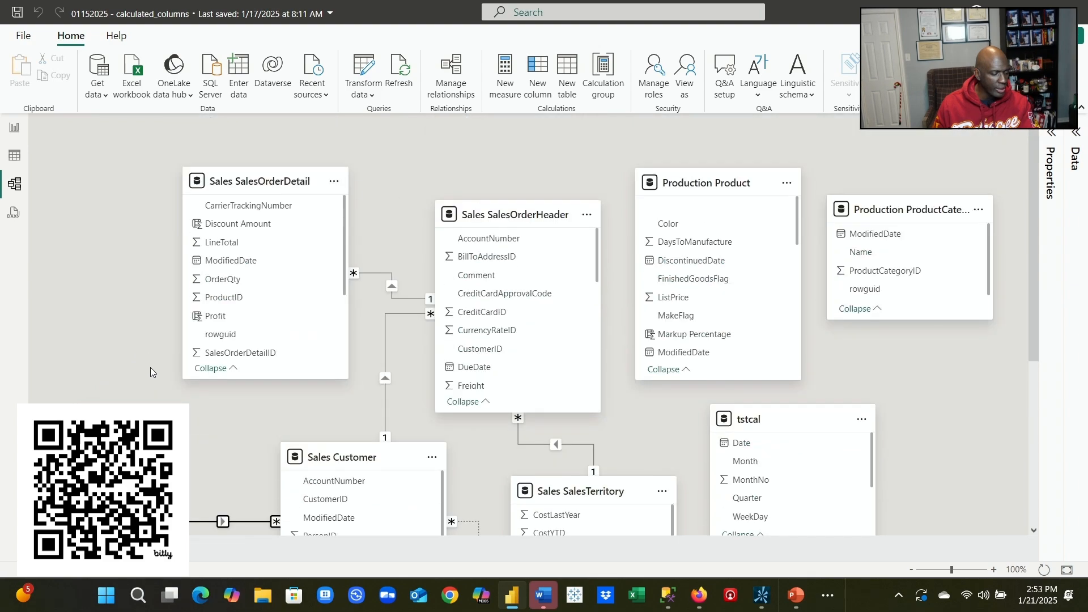
scroll(187, 401, down, 1)
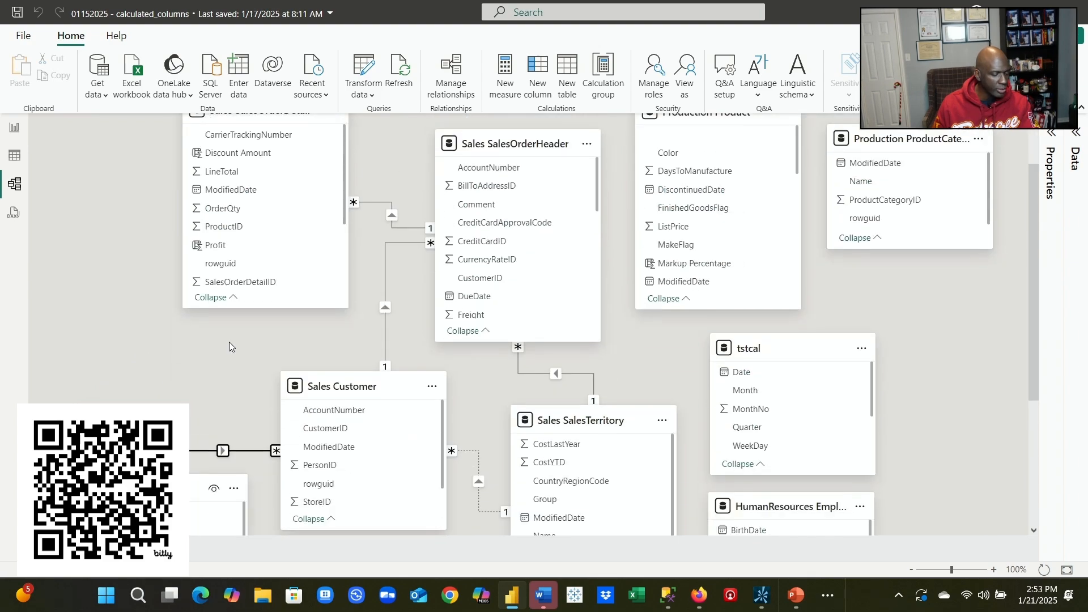
scroll(210, 478, down, 1)
click(153, 441)
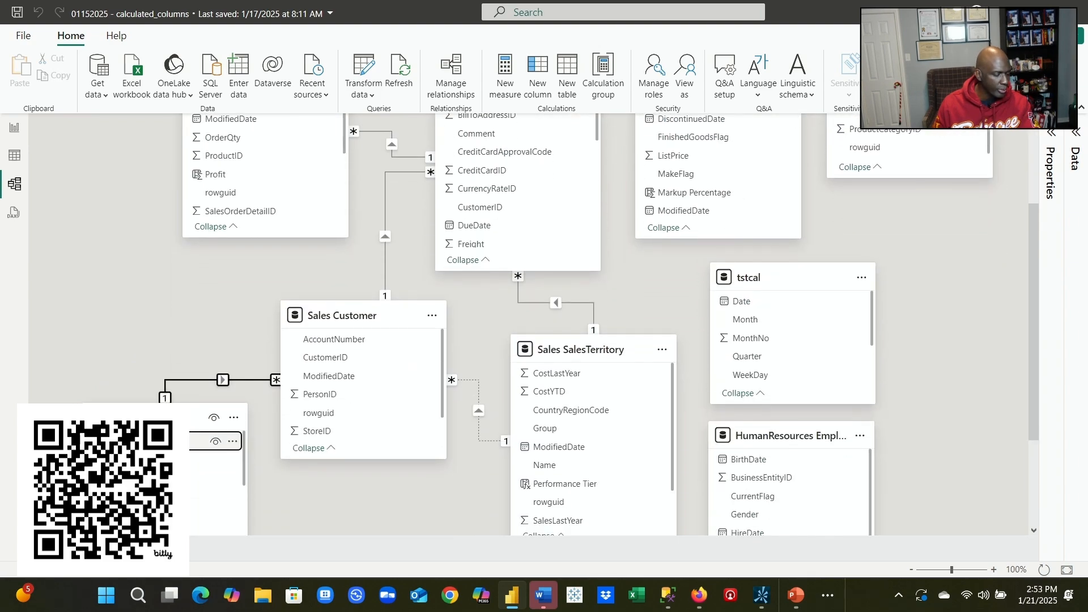
click(156, 370)
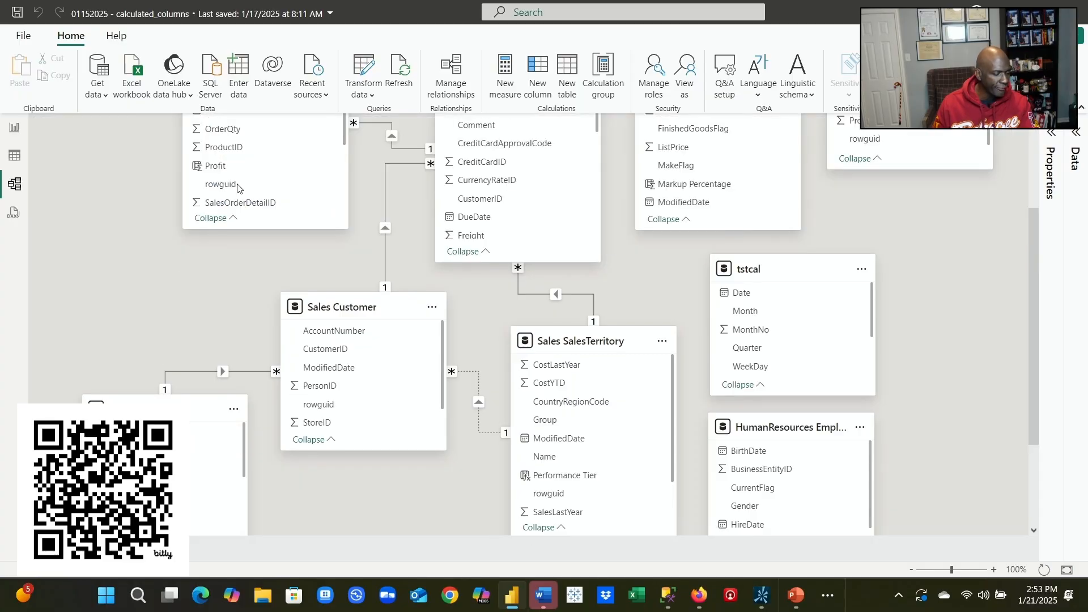
scroll(226, 217, up, 1)
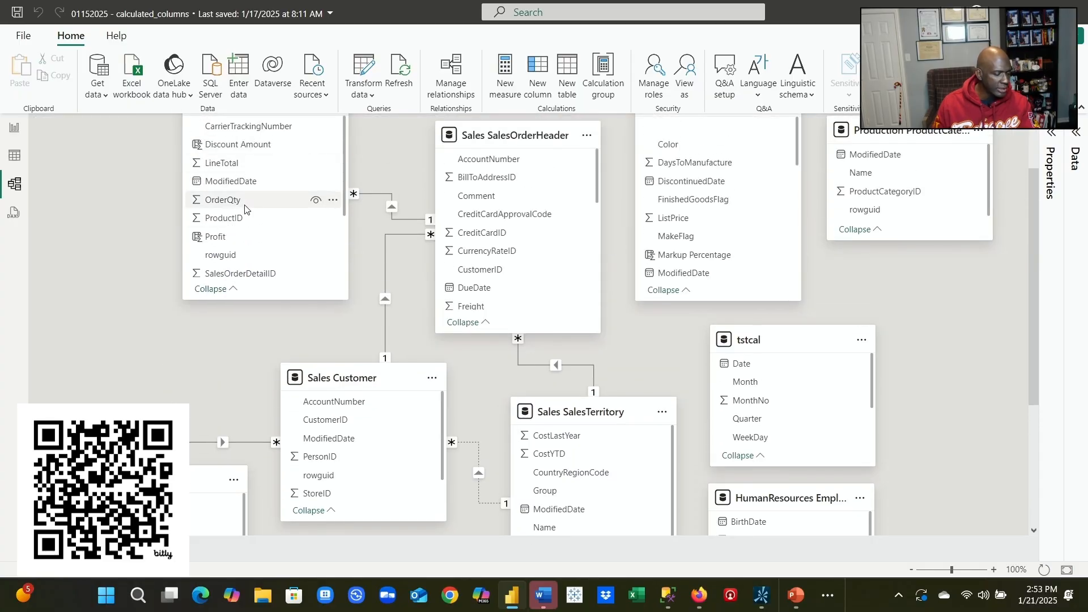
click(243, 183)
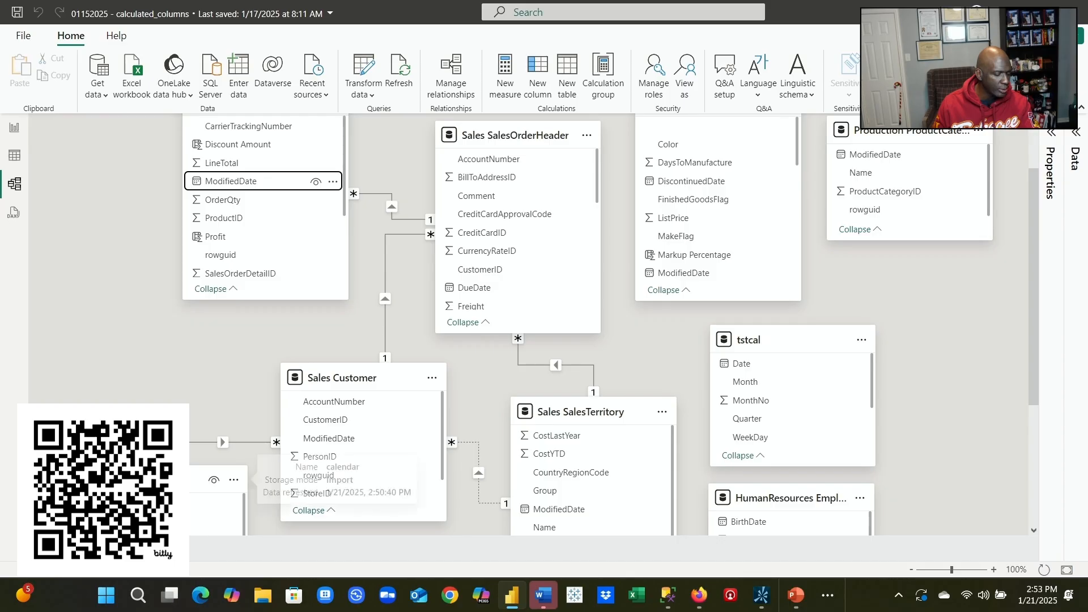
drag(204, 503, 280, 187)
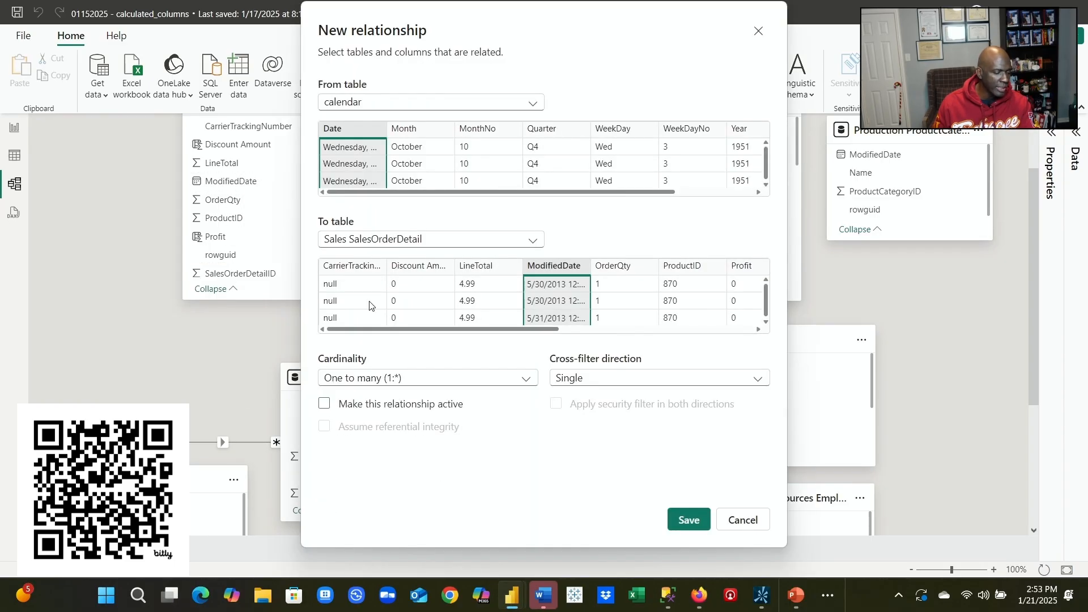
click(688, 520)
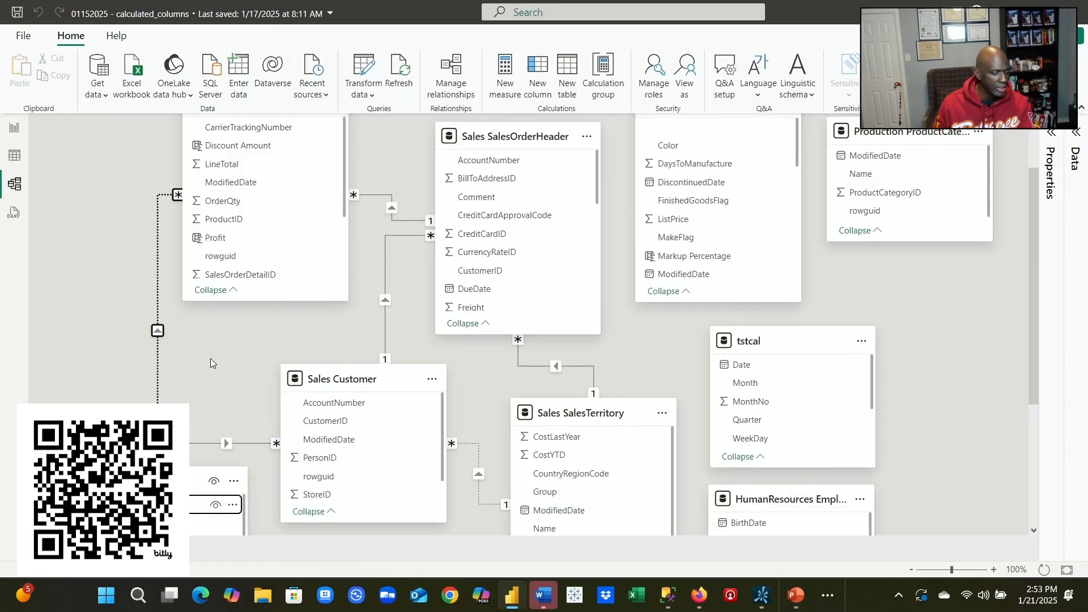
Examine the calendar table's relationship lines and the date columns listed in the surrounding sales tables of the diagram.
scroll(205, 362, up, 1)
scroll(193, 440, down, 1)
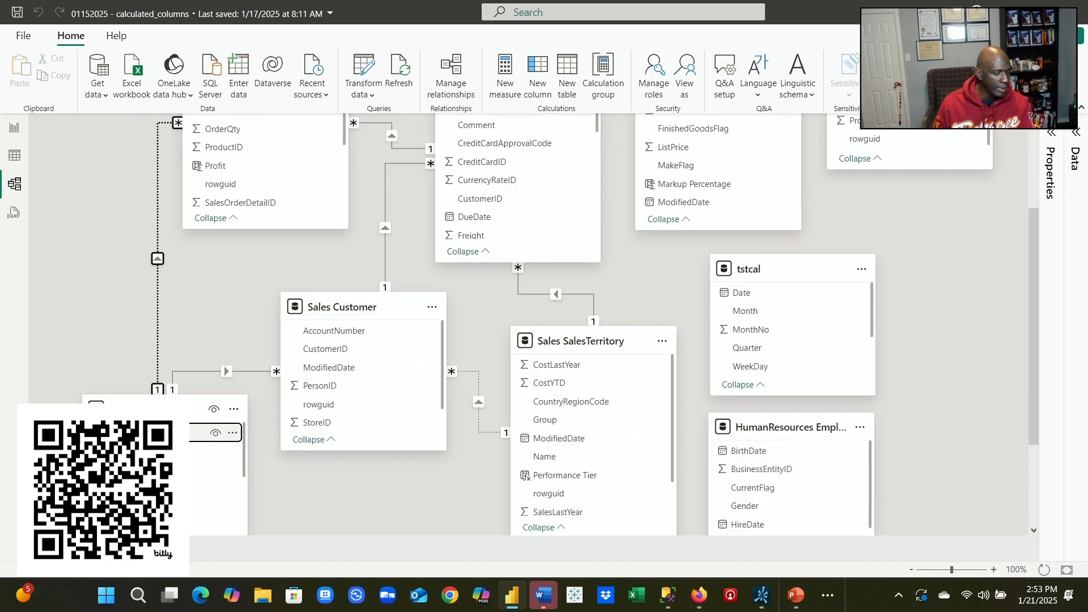
scroll(194, 440, up, 1)
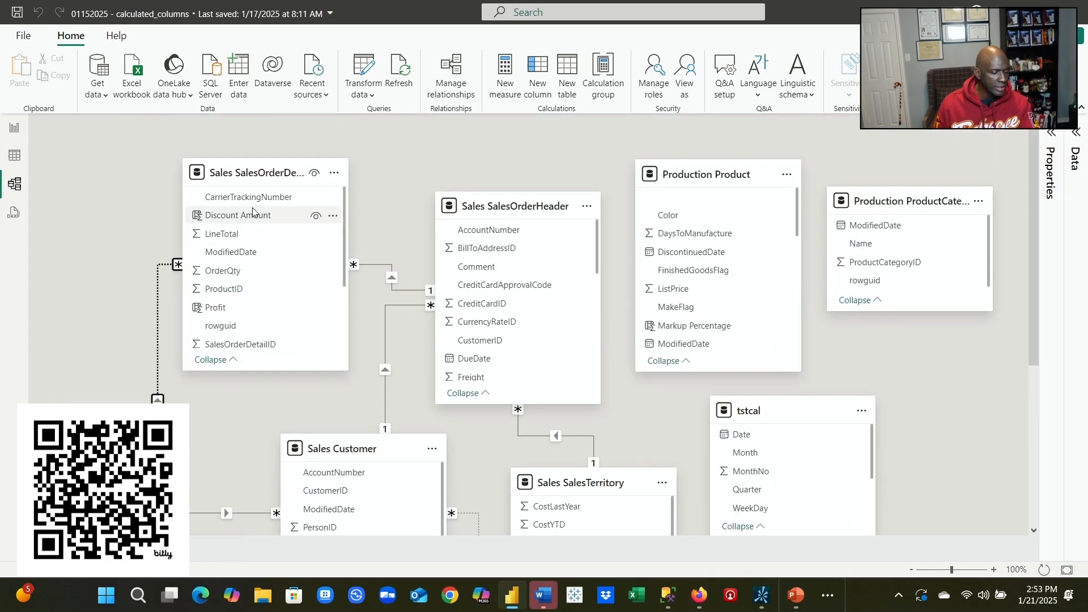
scroll(226, 379, down, 2)
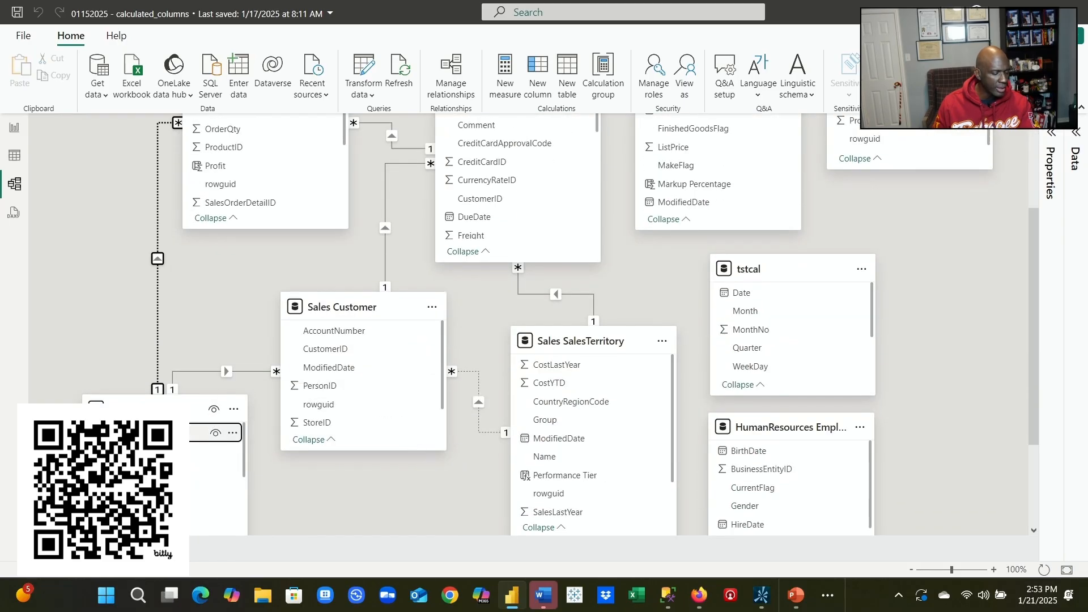
scroll(335, 402, up, 2)
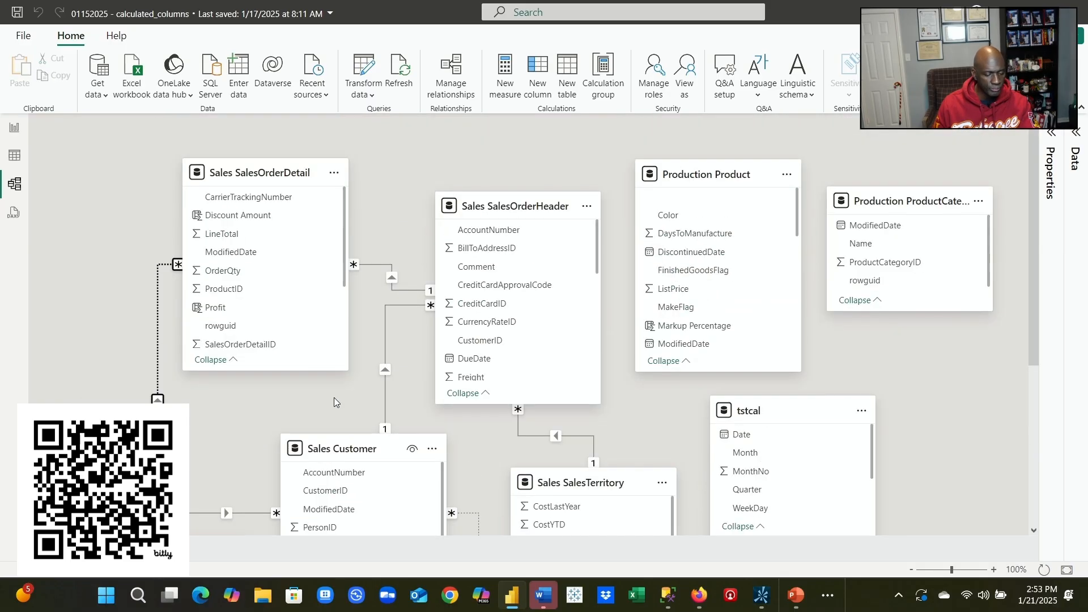
scroll(339, 412, down, 1)
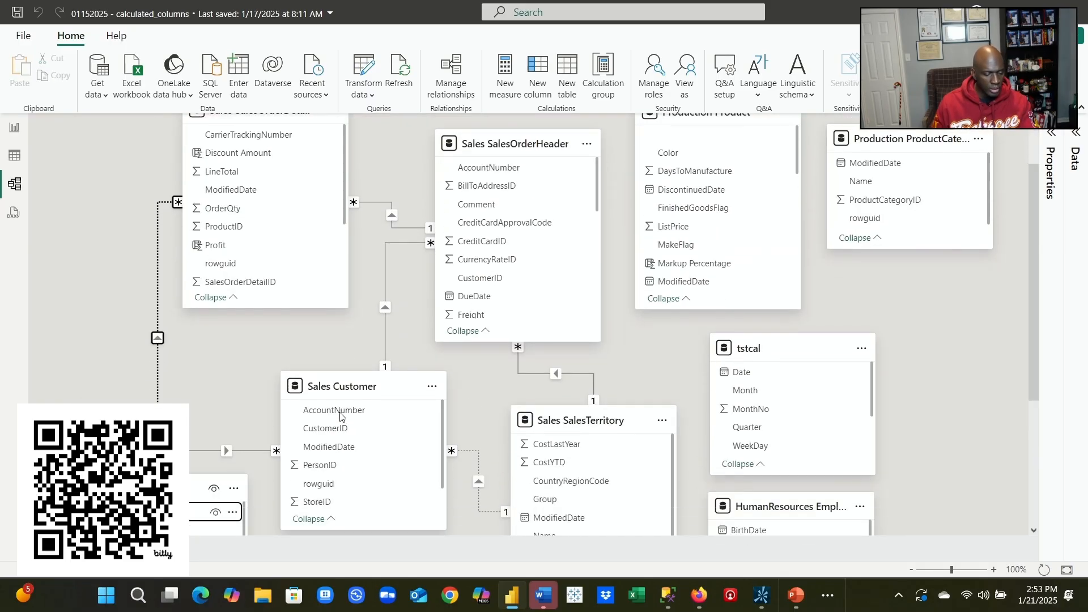
scroll(592, 272, down, 1)
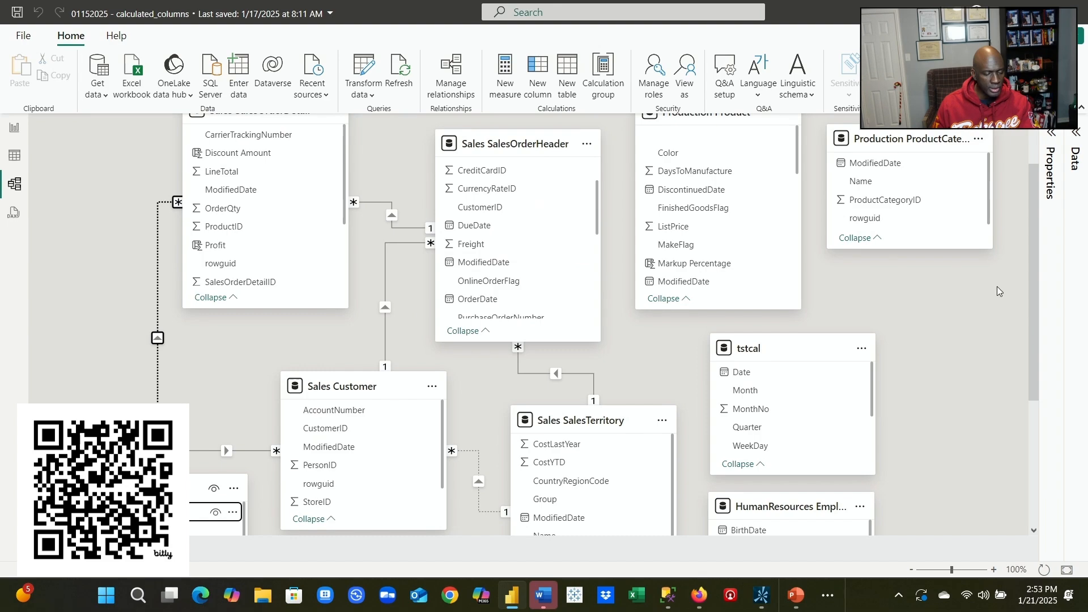
scroll(997, 286, up, 1)
Save an active one-to-many relationship from calendar Date to Production Product ModifiedDate with single cross-filter direction.
scroll(986, 305, down, 2)
scroll(978, 308, up, 2)
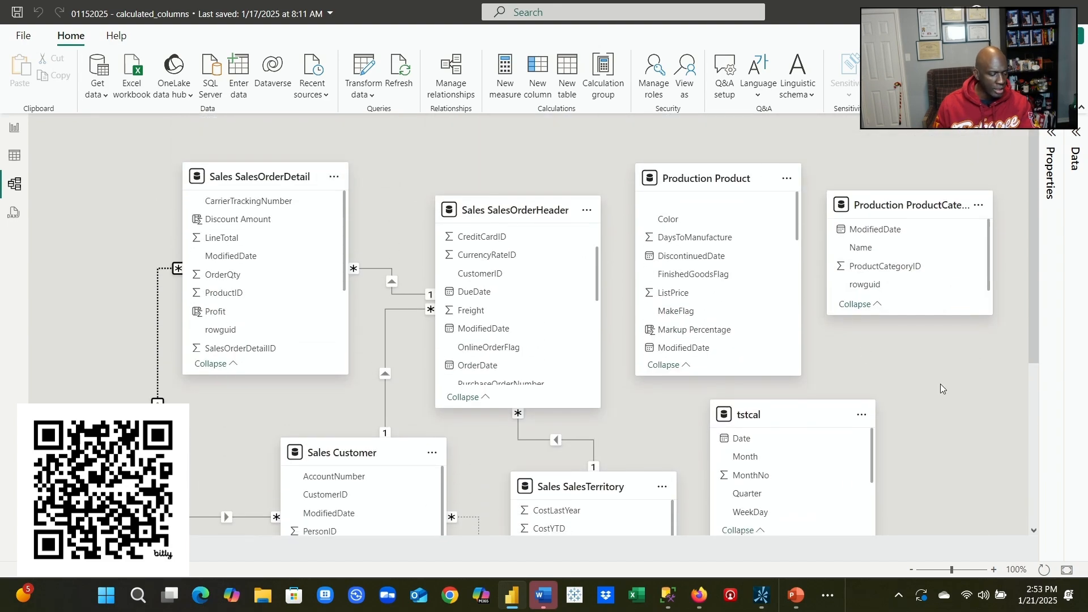
scroll(500, 421, down, 1)
drag(198, 512, 674, 224)
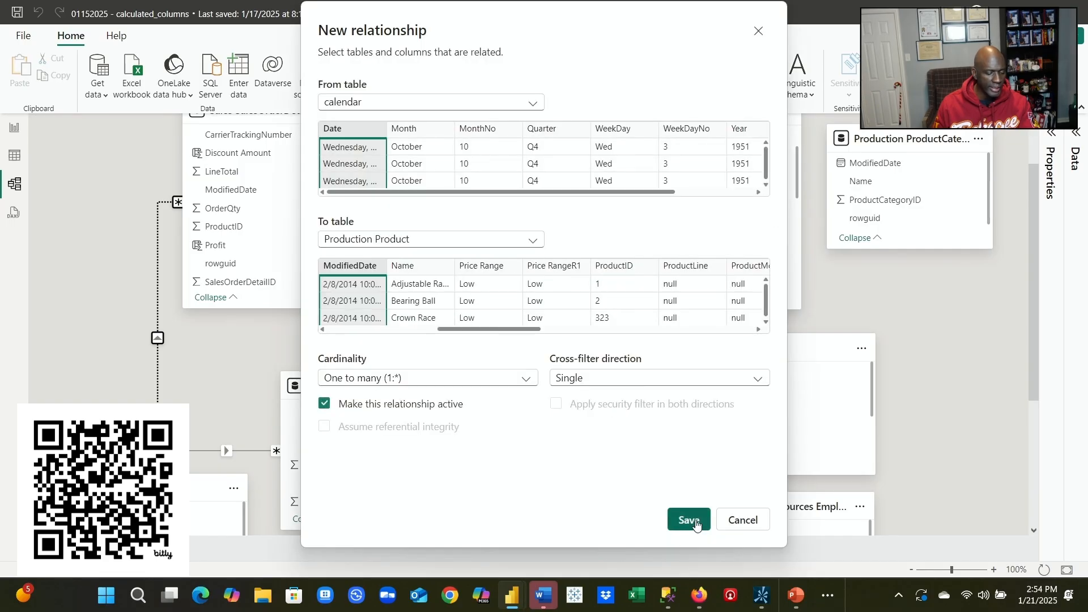
click(688, 518)
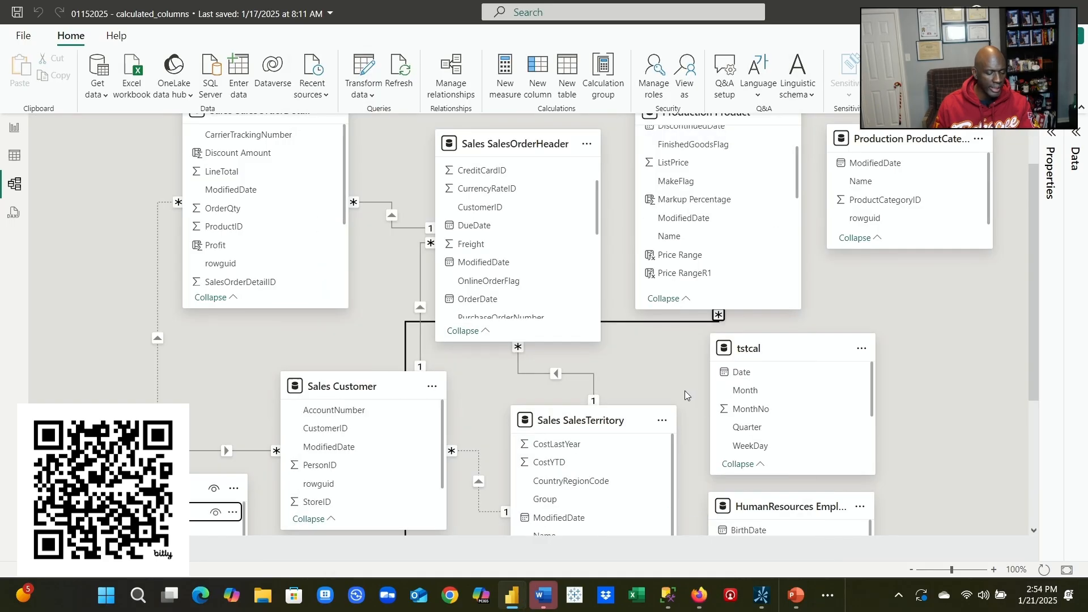
Rearrange the diagram so calendar sits between Sales Customer and tstcal, with Sales Customer shifted outward and Sales SalesTerritory placed lower.
drag(195, 488, 617, 352)
drag(378, 392, 242, 390)
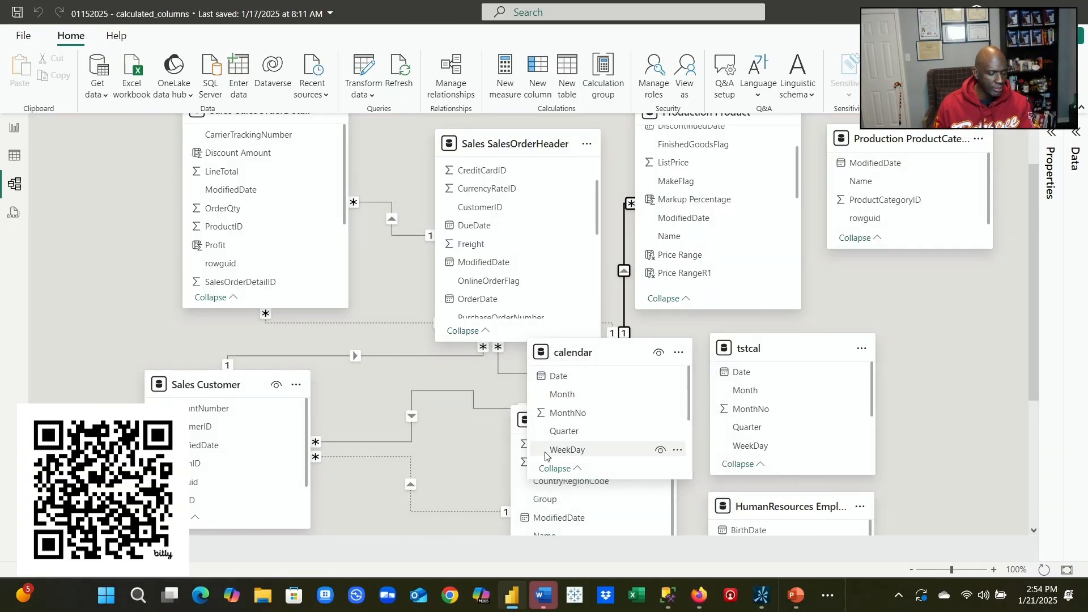
click(623, 501)
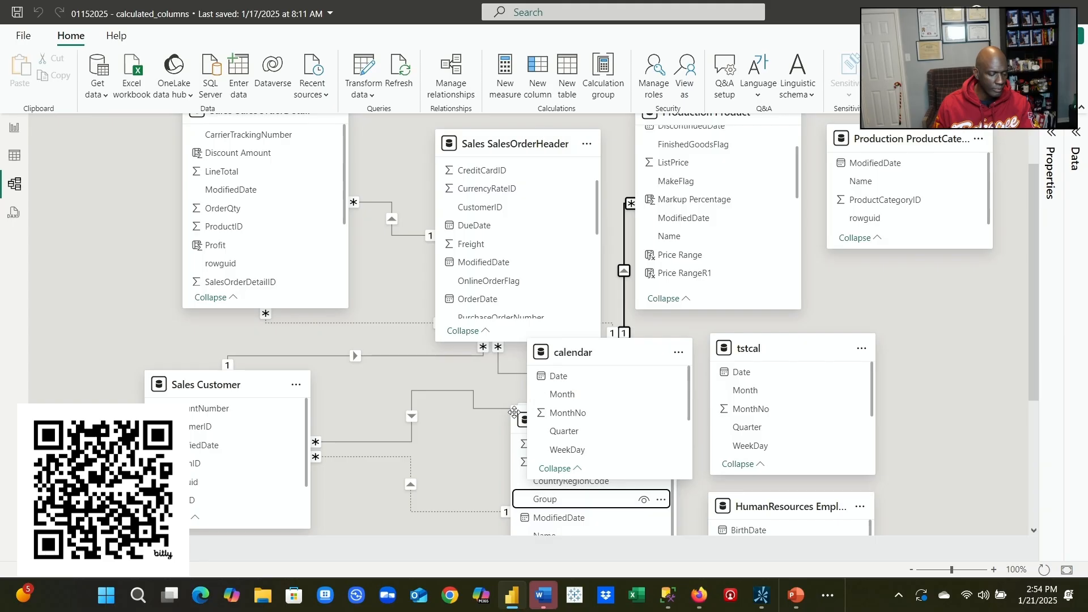
drag(519, 413, 471, 432)
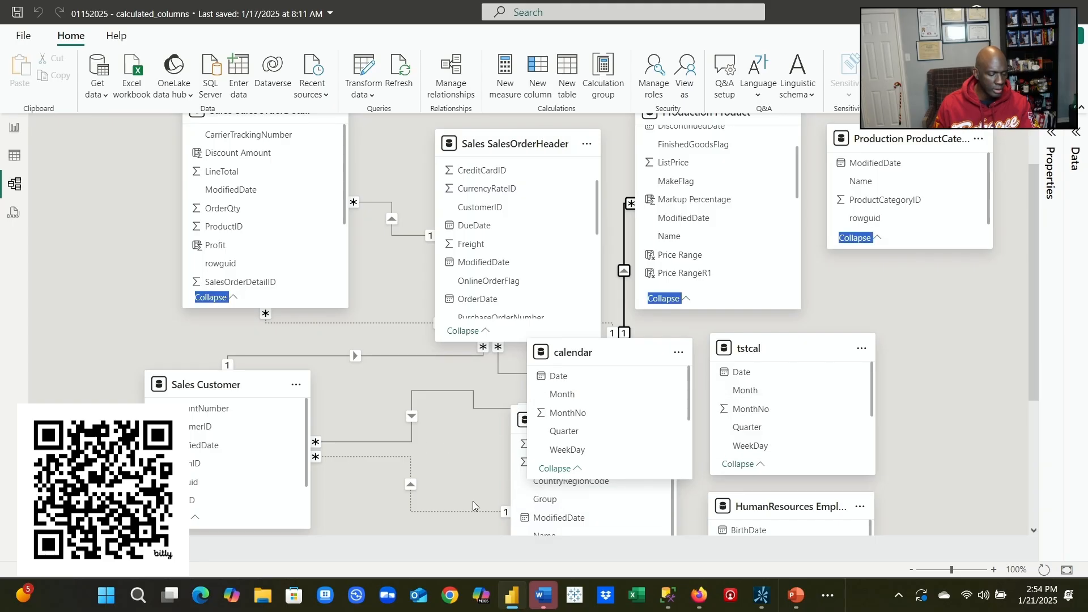
drag(639, 356, 890, 350)
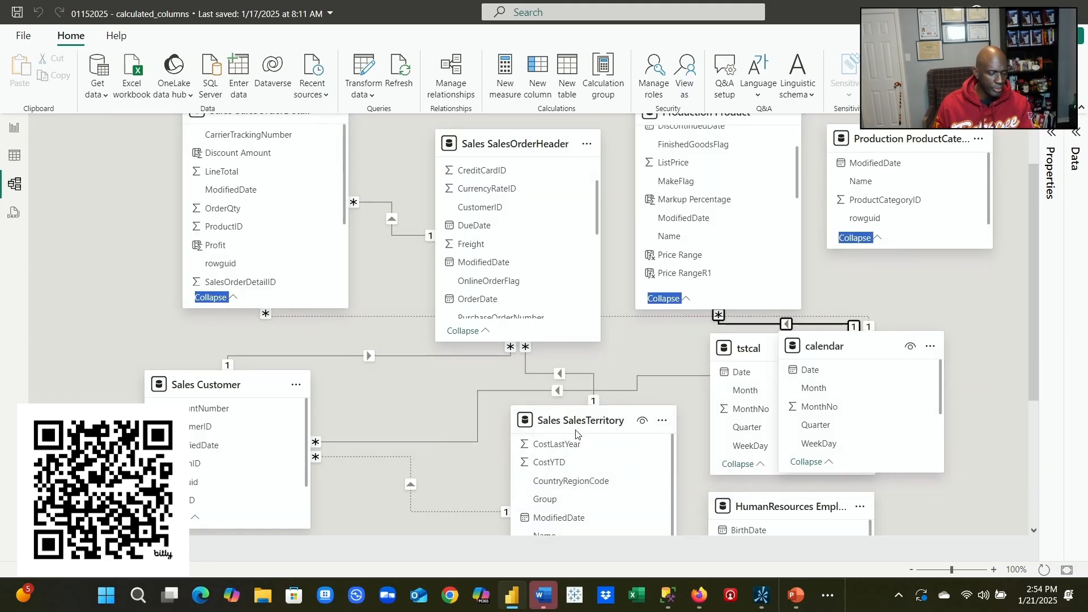
drag(575, 436, 420, 479)
drag(811, 349, 559, 395)
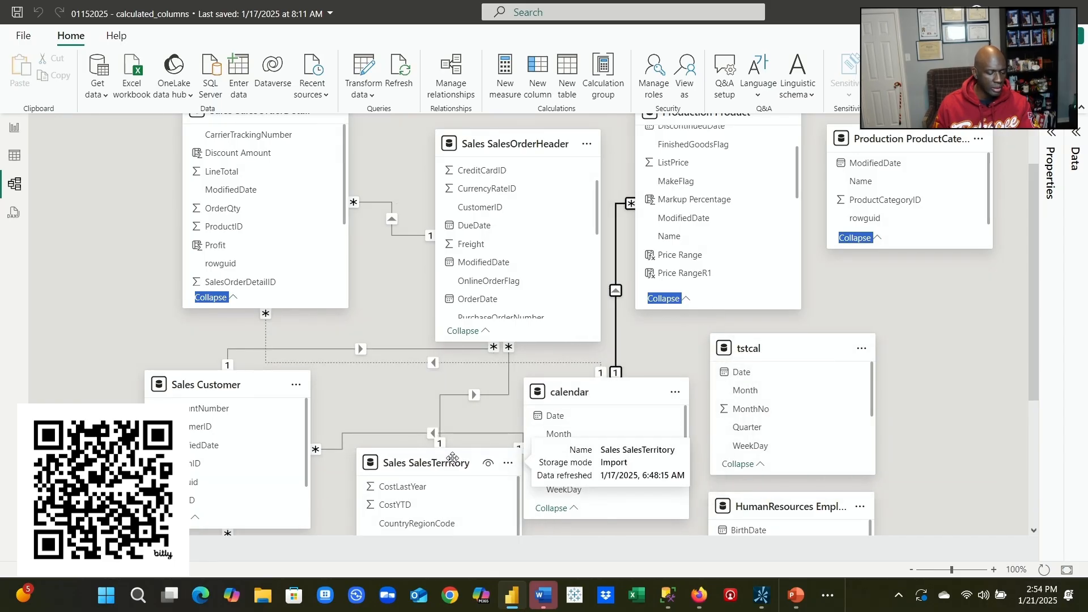
drag(452, 457, 454, 521)
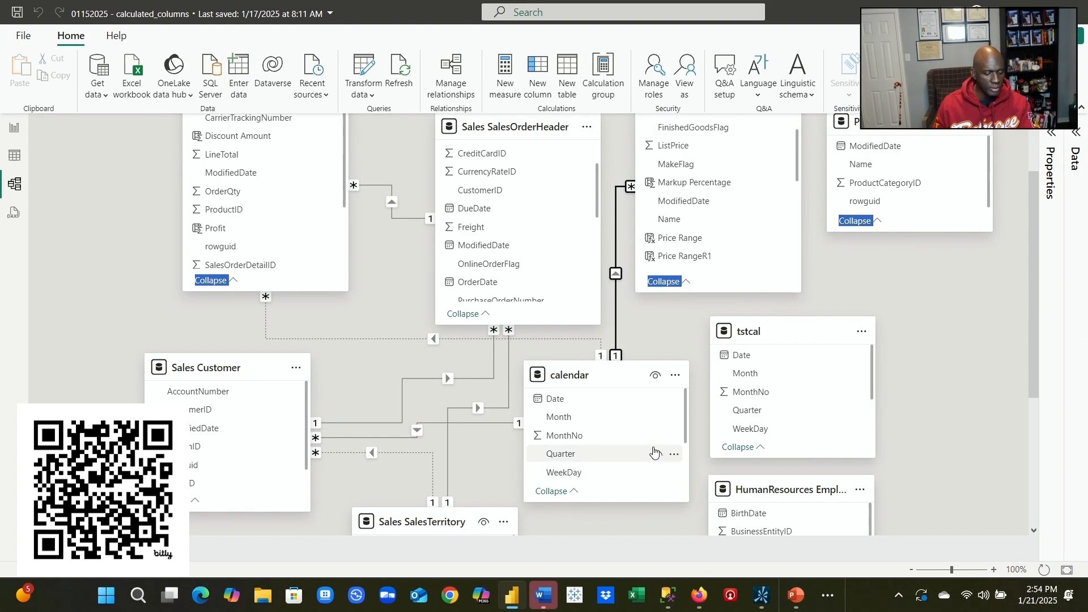